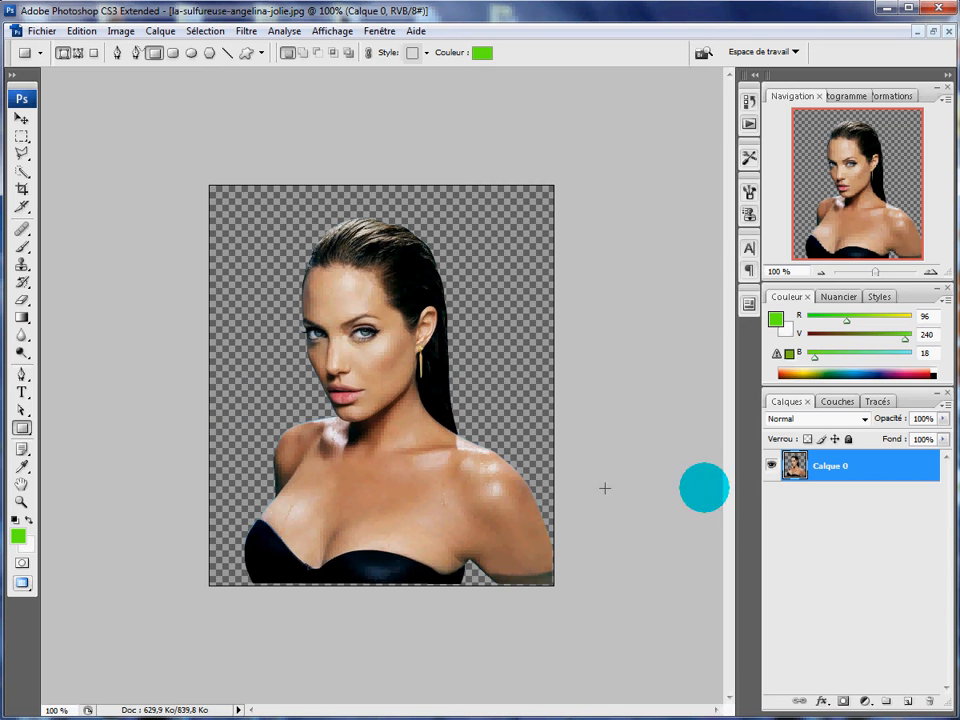
# Load the saved path Tracé 1 as a selection and deselect it.
pyautogui.click(876, 402)
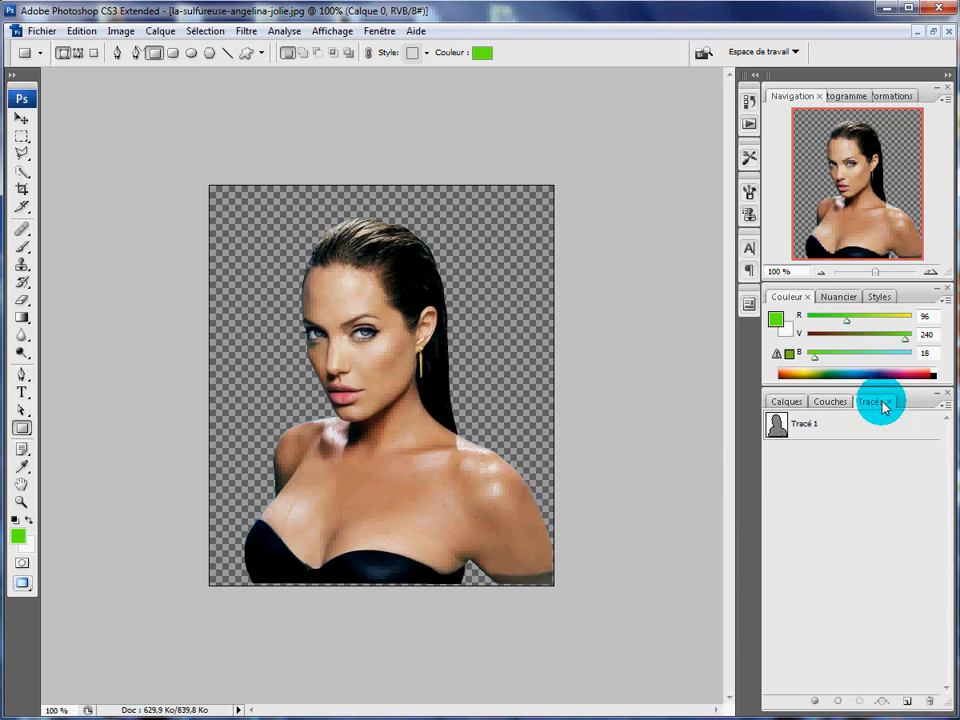
pyautogui.click(803, 432)
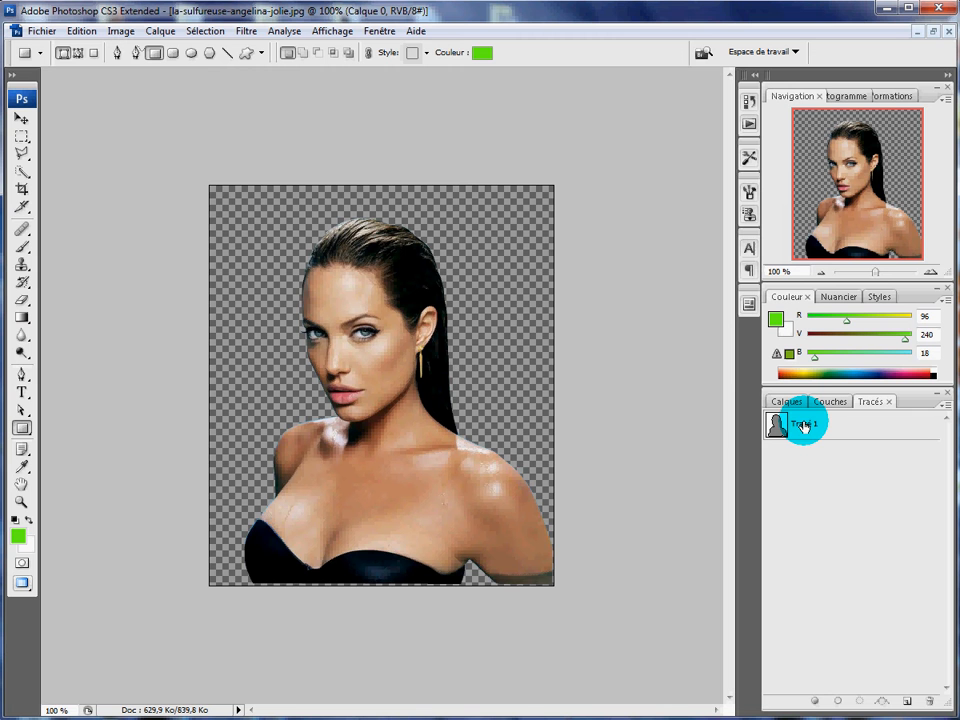
pyautogui.keyDown('ctrl'); pyautogui.click(803, 426); pyautogui.keyUp('ctrl')
pyautogui.doubleClick(805, 425)
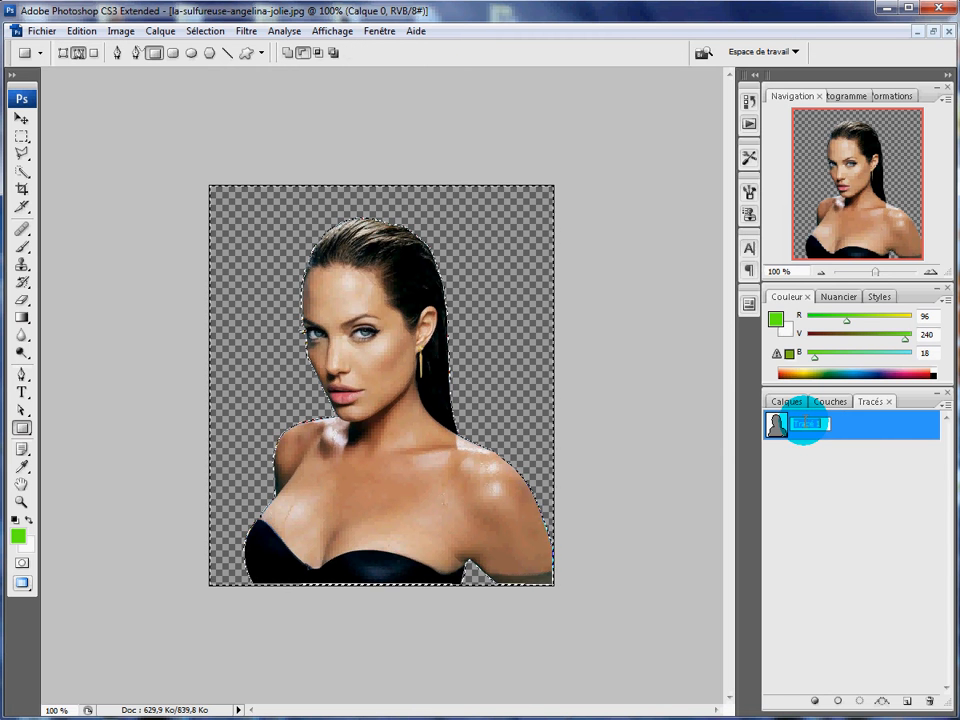
pyautogui.click(855, 436)
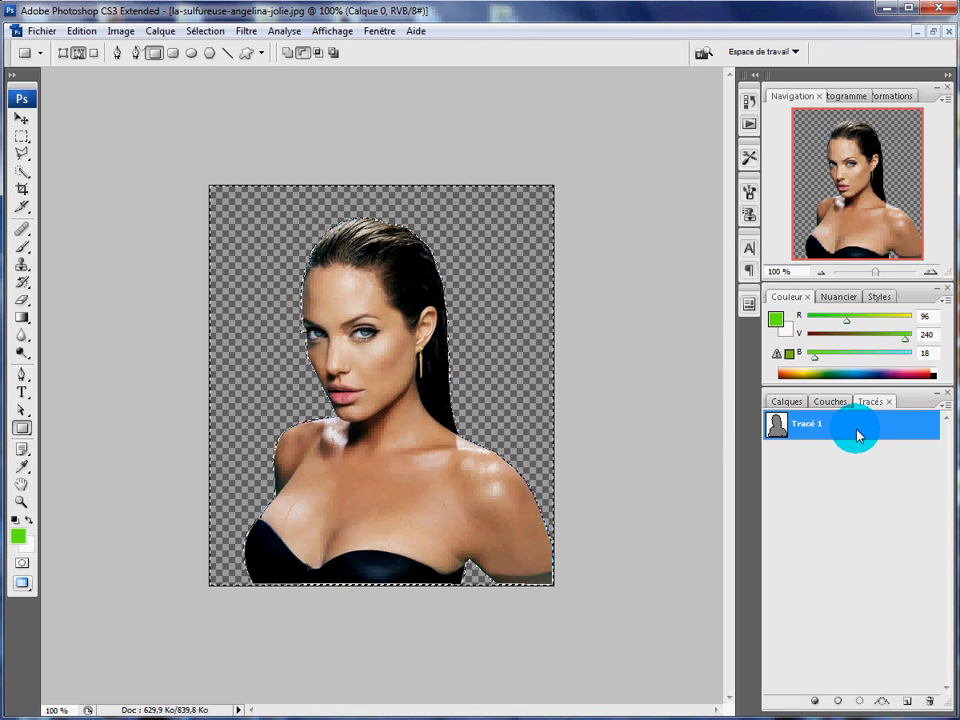
pyautogui.rightClick(857, 436)
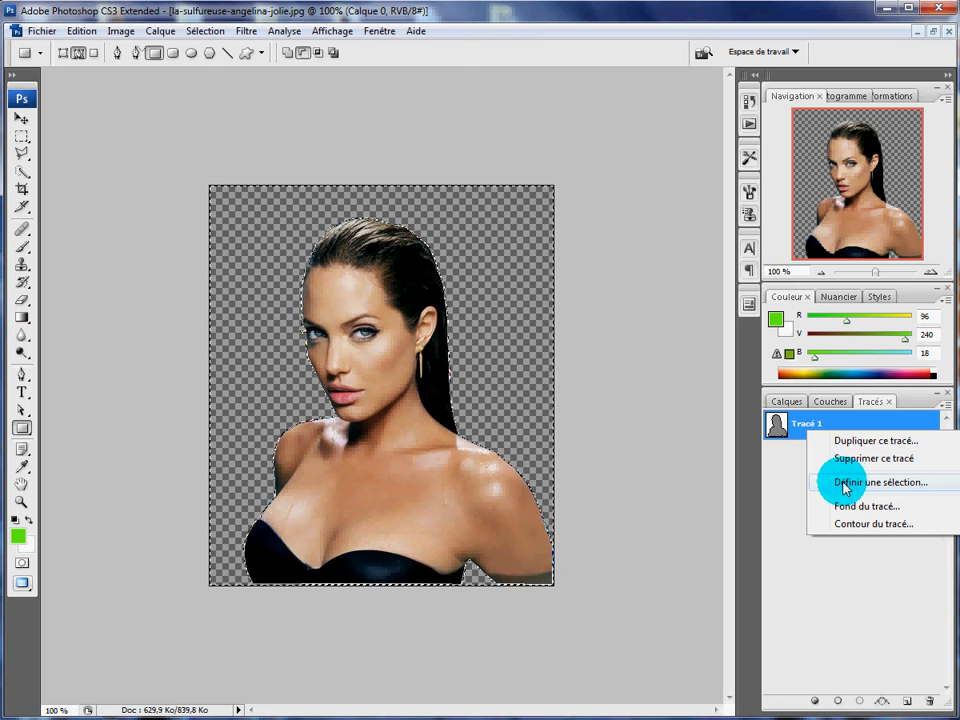
pyautogui.click(795, 538)
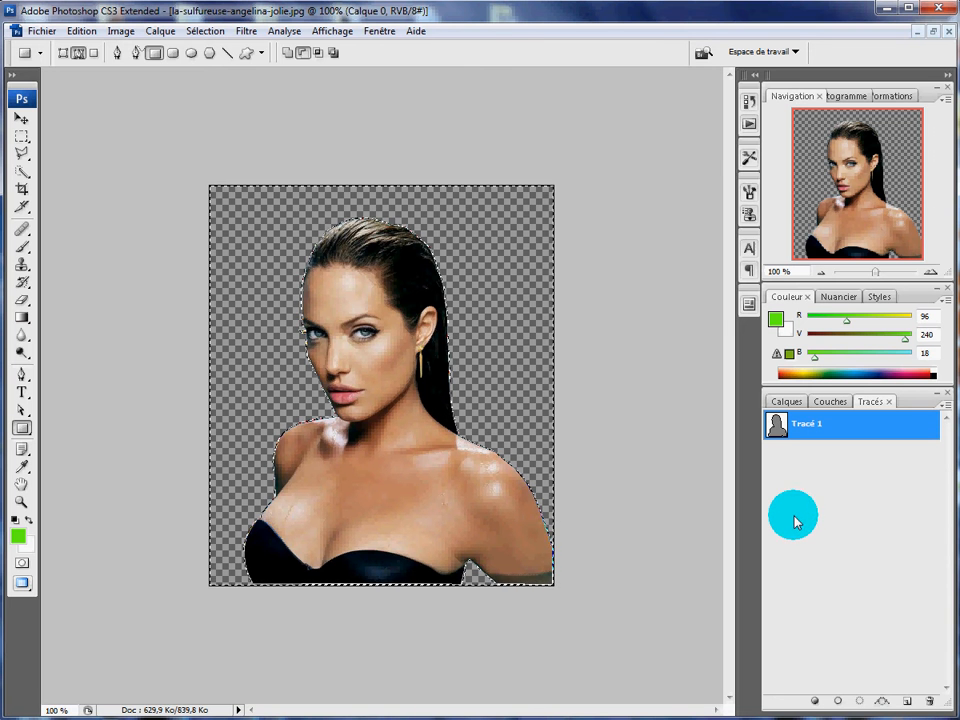
pyautogui.click(200, 31)
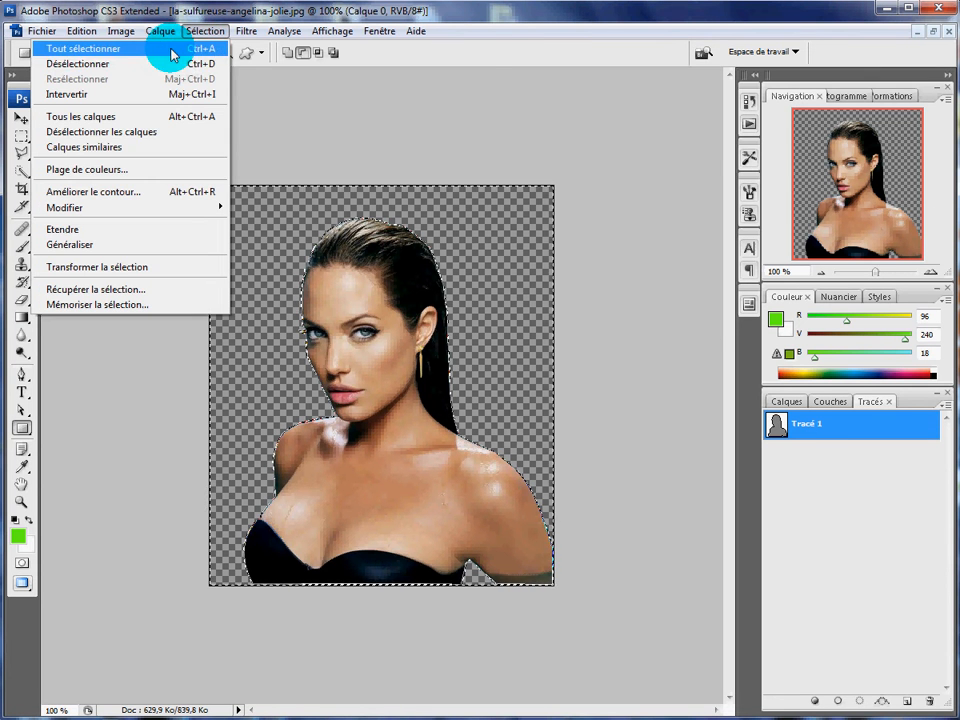
pyautogui.click(148, 65)
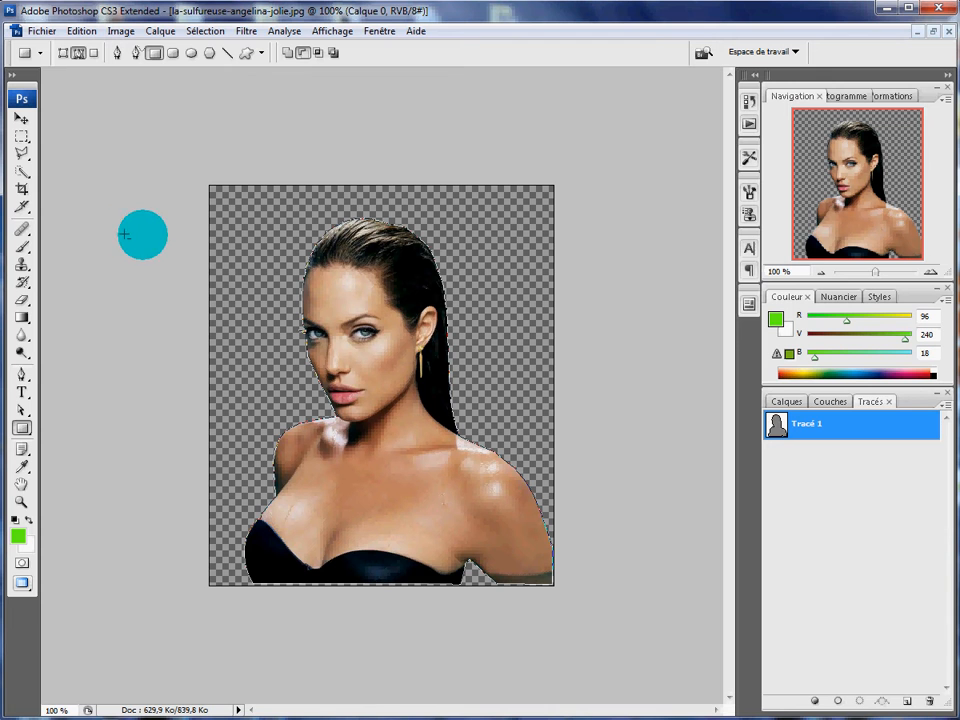
# Show and hide the saved path Tracé 1 to inspect its outline around the woman.
pyautogui.click(786, 402)
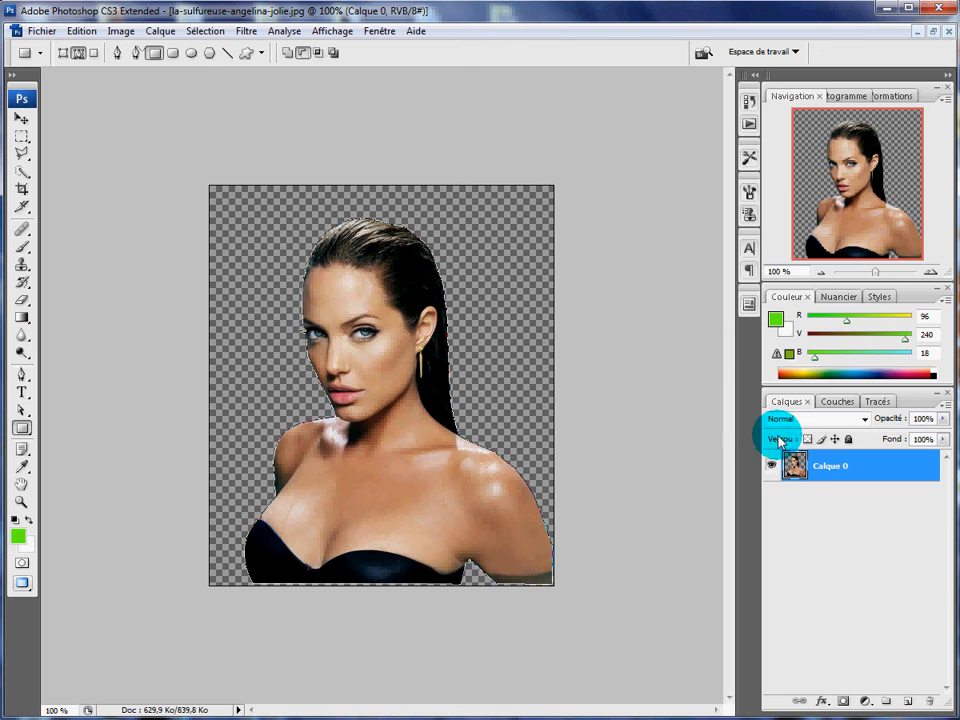
pyautogui.click(878, 402)
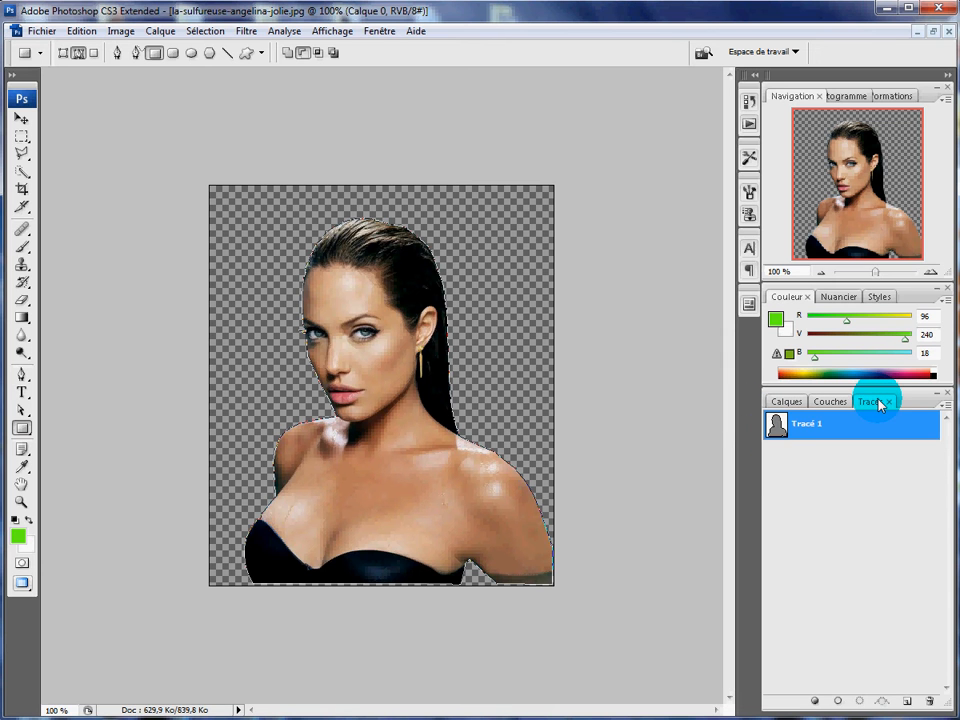
pyautogui.click(812, 474)
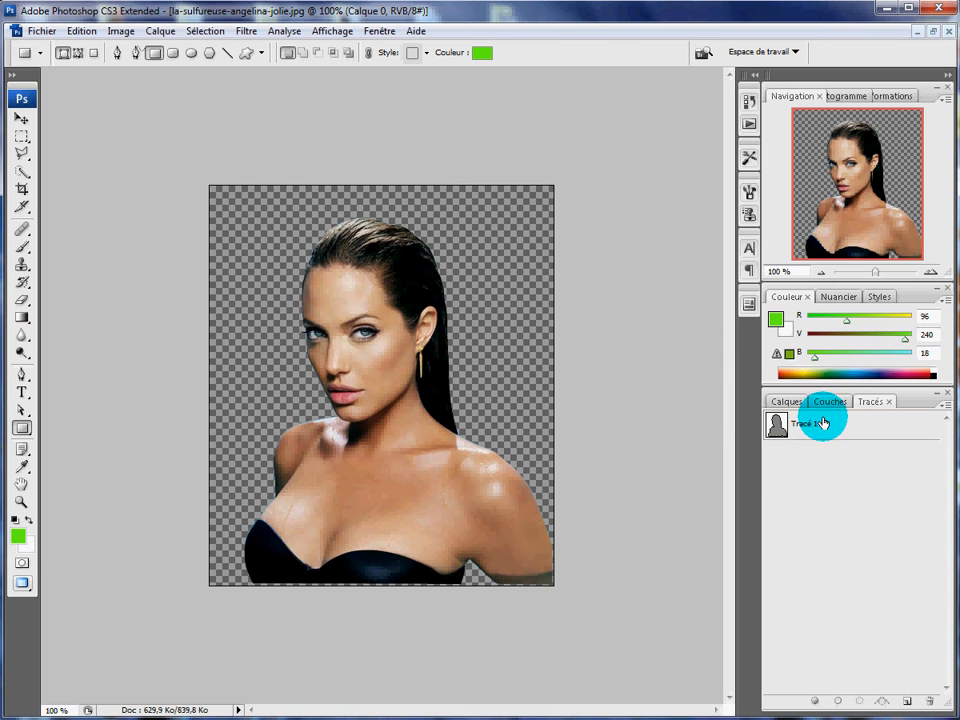
pyautogui.click(825, 424)
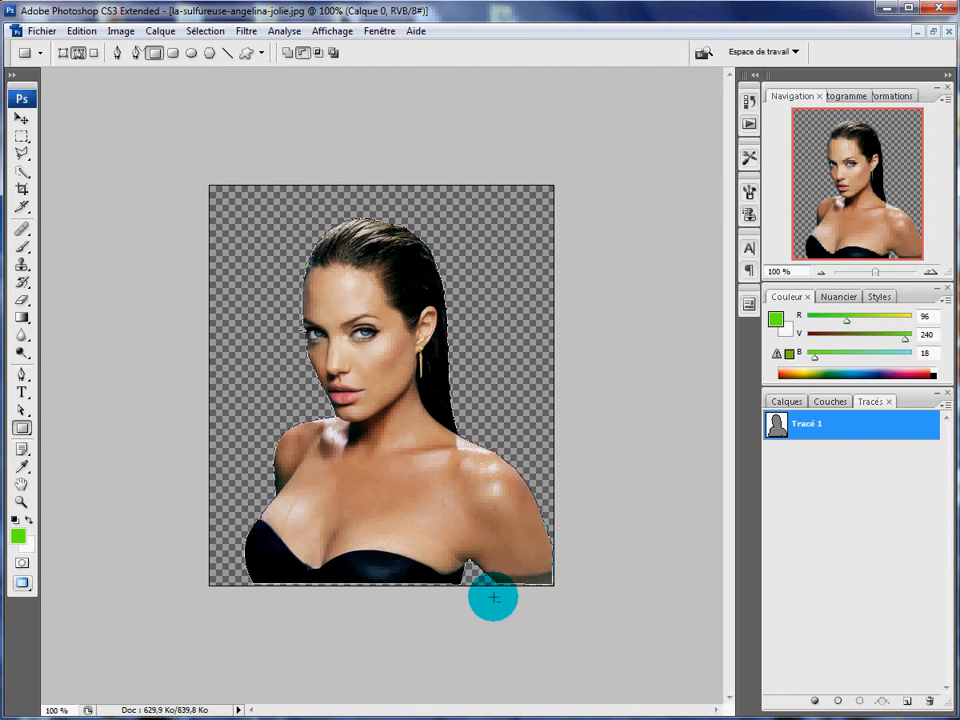
pyautogui.click(853, 520)
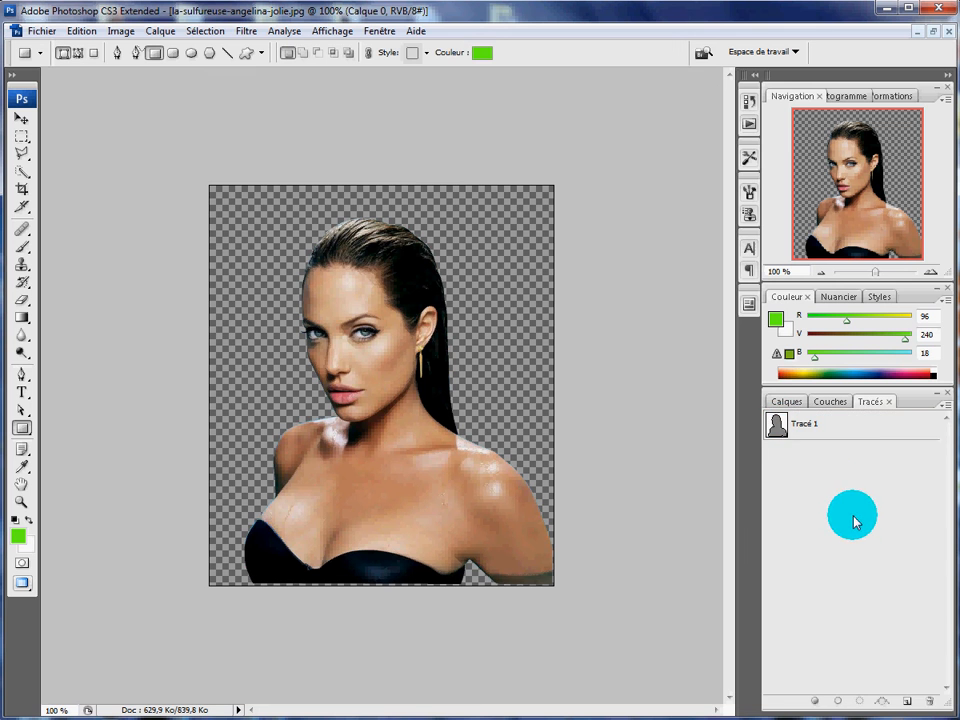
# Add a new empty layer and place it beneath the cut-out portrait layer Calque 0.
pyautogui.click(790, 401)
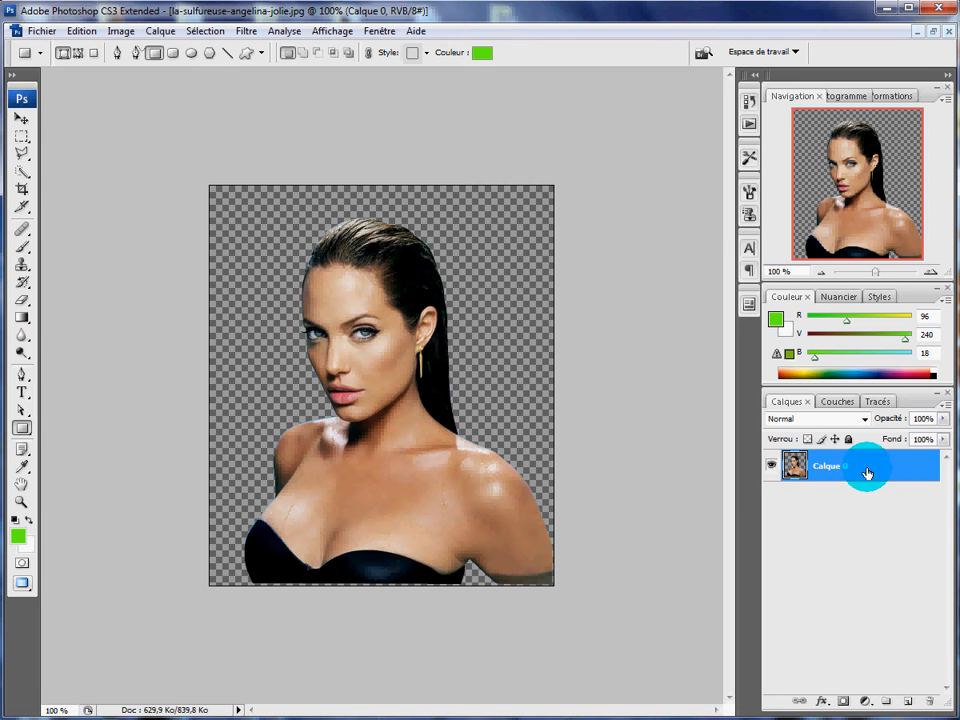
pyautogui.click(910, 703)
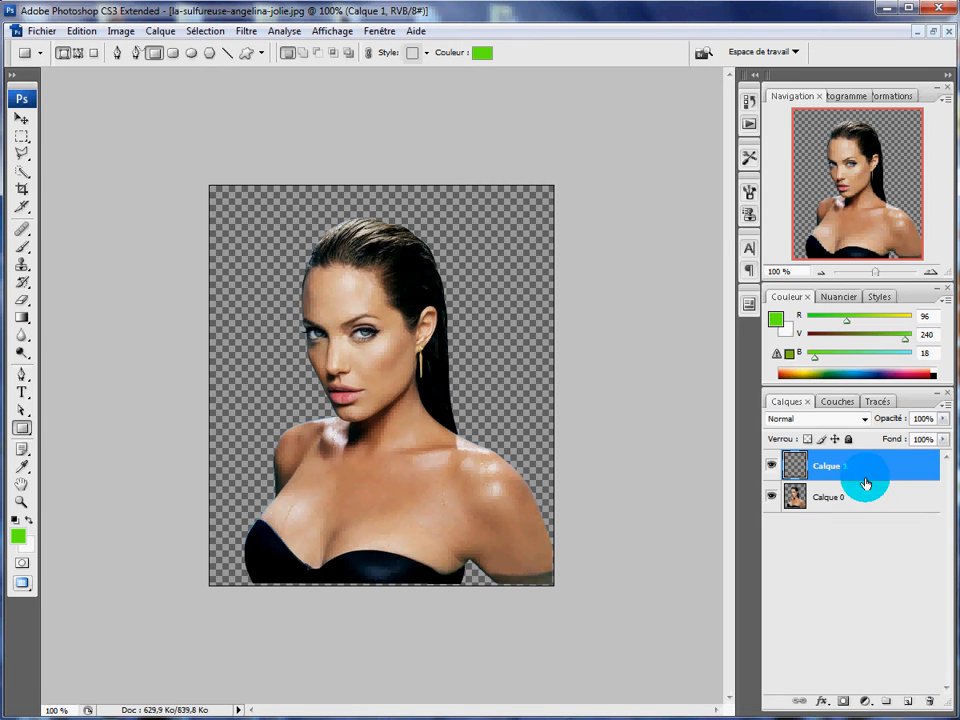
pyautogui.moveTo(864, 486)
pyautogui.mouseDown()
pyautogui.moveTo(865, 524)
pyautogui.moveTo(860, 497)
pyautogui.mouseUp()
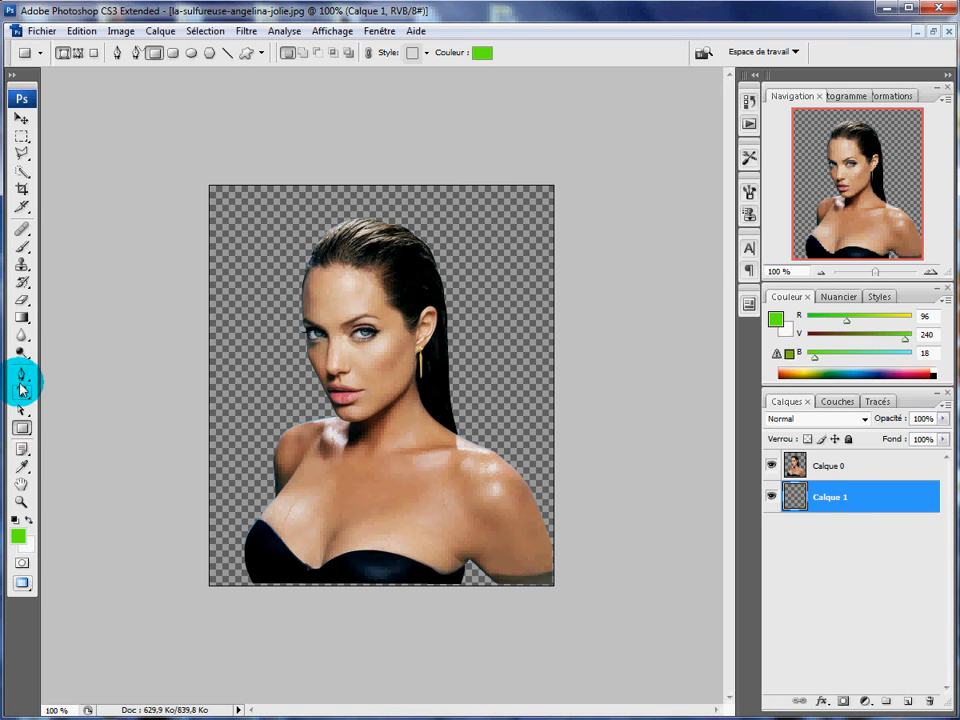
# Fill the new layer with a green-to-white radial gradient (Premier plan - Arrière-plan), running from the upper part of the image to its lower edge.
pyautogui.click(22, 318)
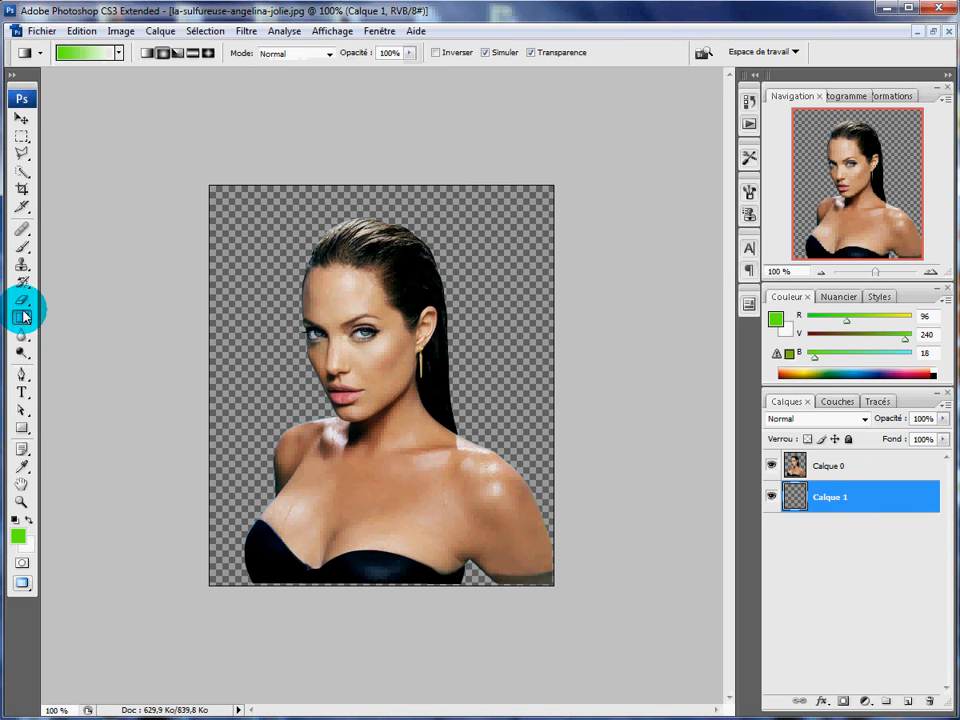
pyautogui.click(92, 55)
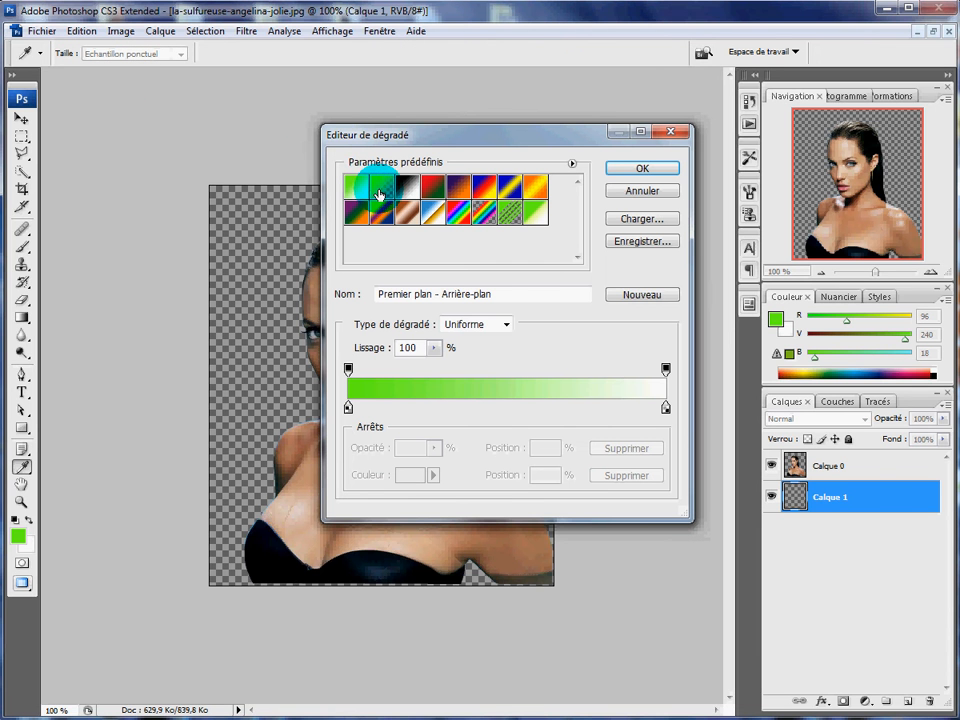
pyautogui.click(640, 172)
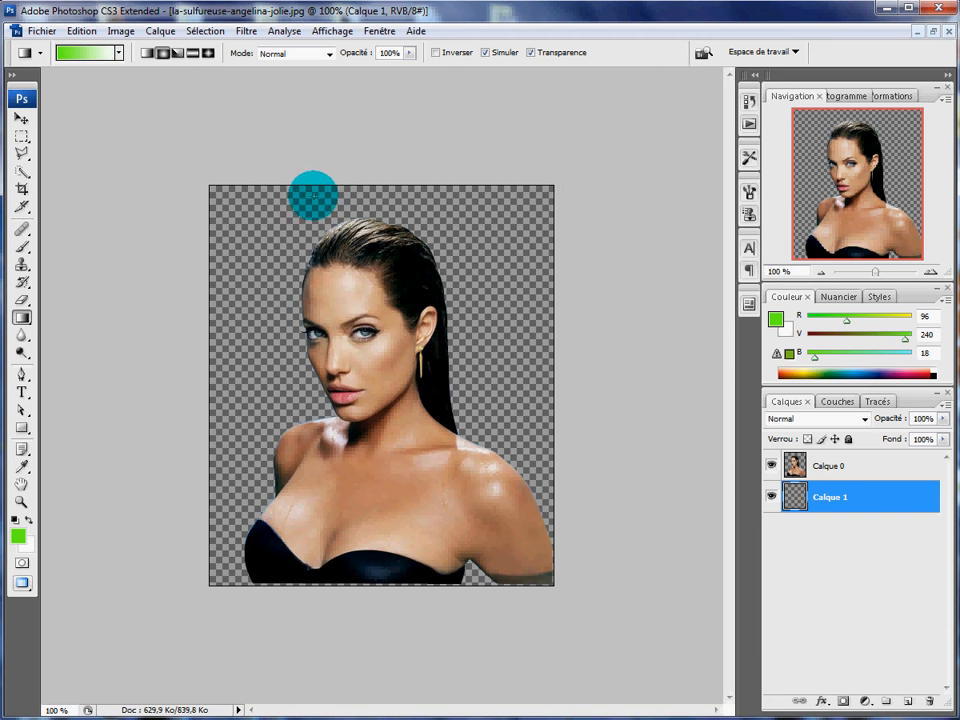
pyautogui.moveTo(321, 268); pyautogui.dragTo(456, 598)
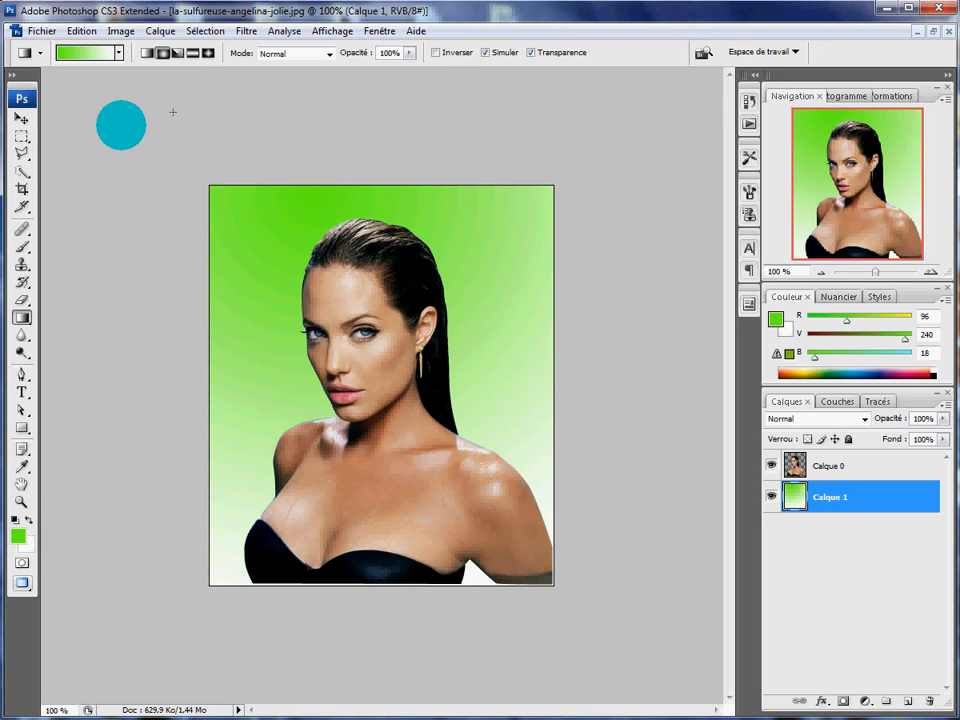
# Try a wide rectangle shape behind the head with the Rectangle tool and undo it.
pyautogui.click(22, 429)
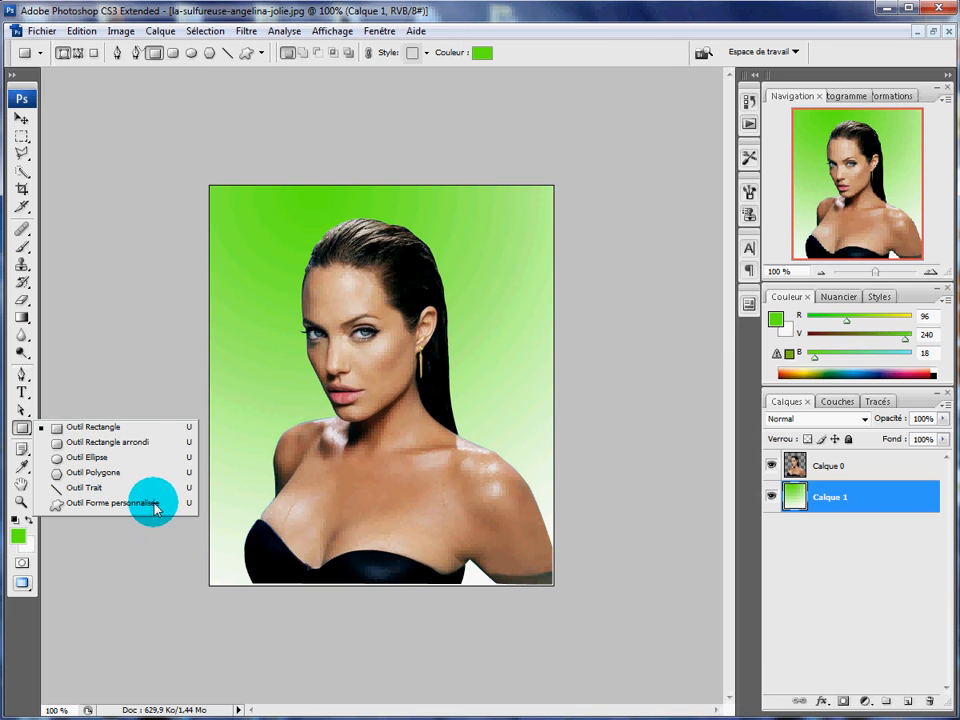
pyautogui.click(95, 427)
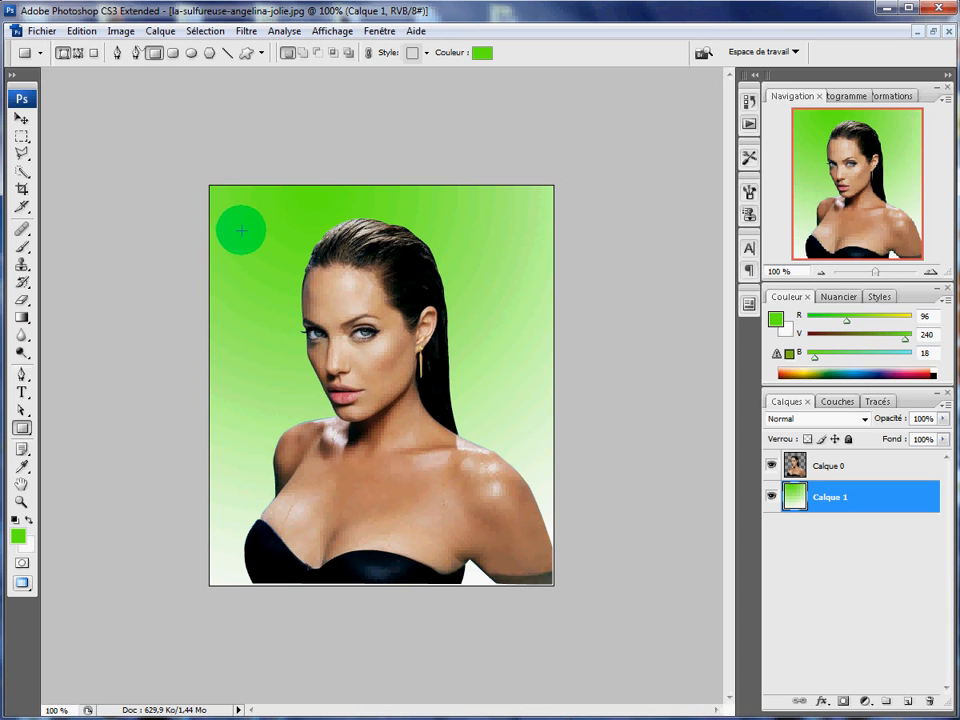
pyautogui.moveTo(241, 231); pyautogui.dragTo(527, 298)
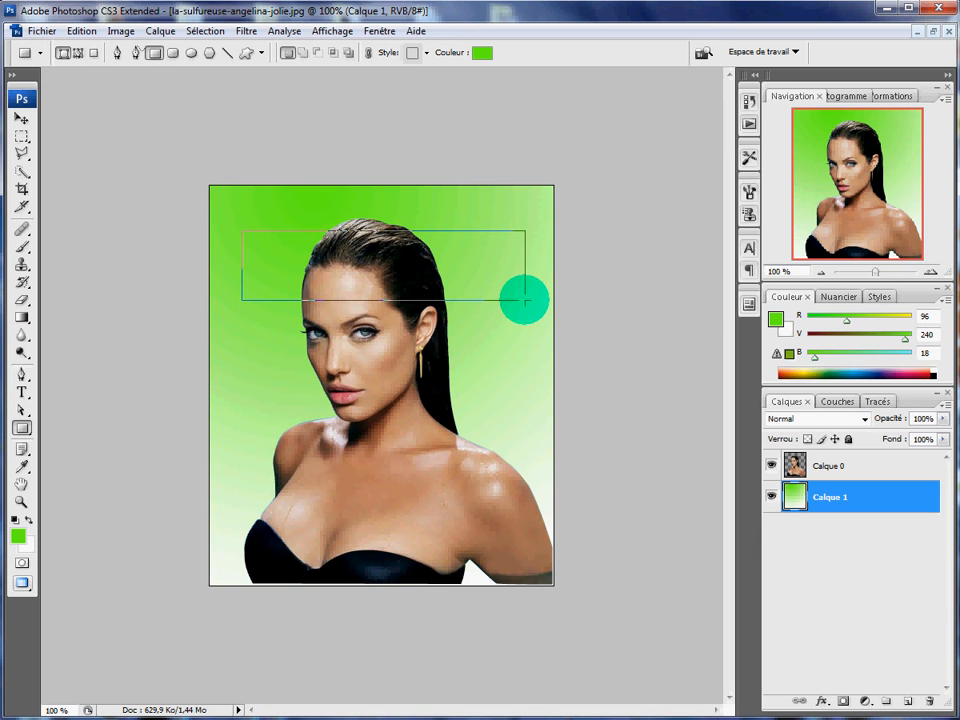
pyautogui.moveTo(525, 298); pyautogui.dragTo(525, 298)
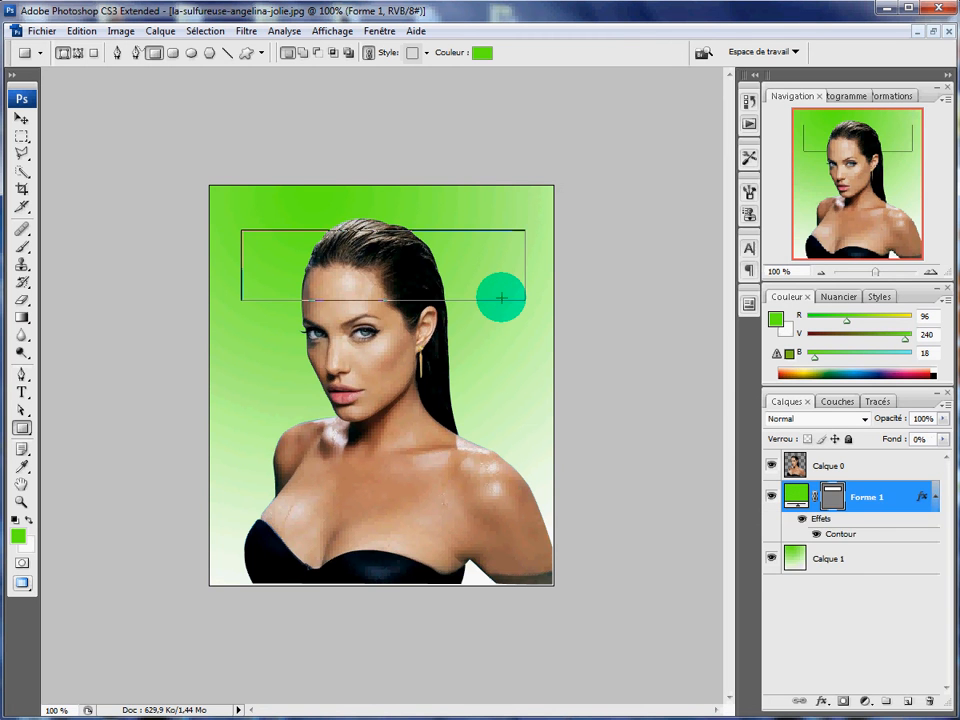
pyautogui.hotkey('ctrl', 'z')
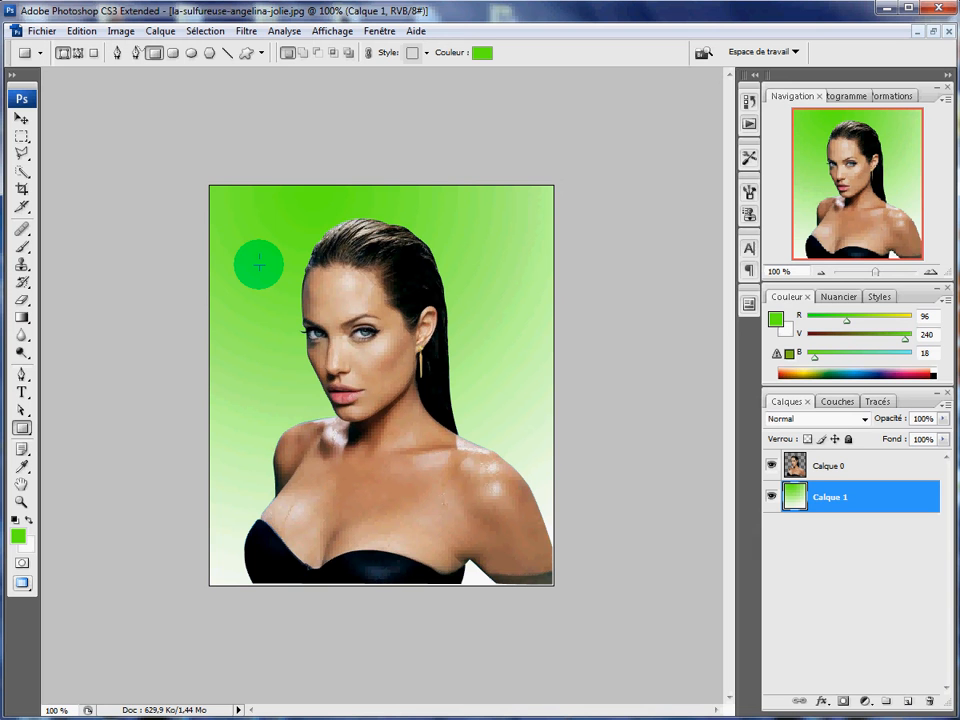
# Draw a wide rectangle shape behind the head, above the gradient layer, and remove its layer style.
pyautogui.moveTo(244, 246)
pyautogui.mouseDown()
pyautogui.moveTo(274, 269)
pyautogui.moveTo(279, 291)
pyautogui.moveTo(403, 285)
pyautogui.moveTo(336, 294)
pyautogui.moveTo(273, 285)
pyautogui.moveTo(258, 257)
pyautogui.moveTo(231, 257)
pyautogui.moveTo(360, 282)
pyautogui.mouseUp()
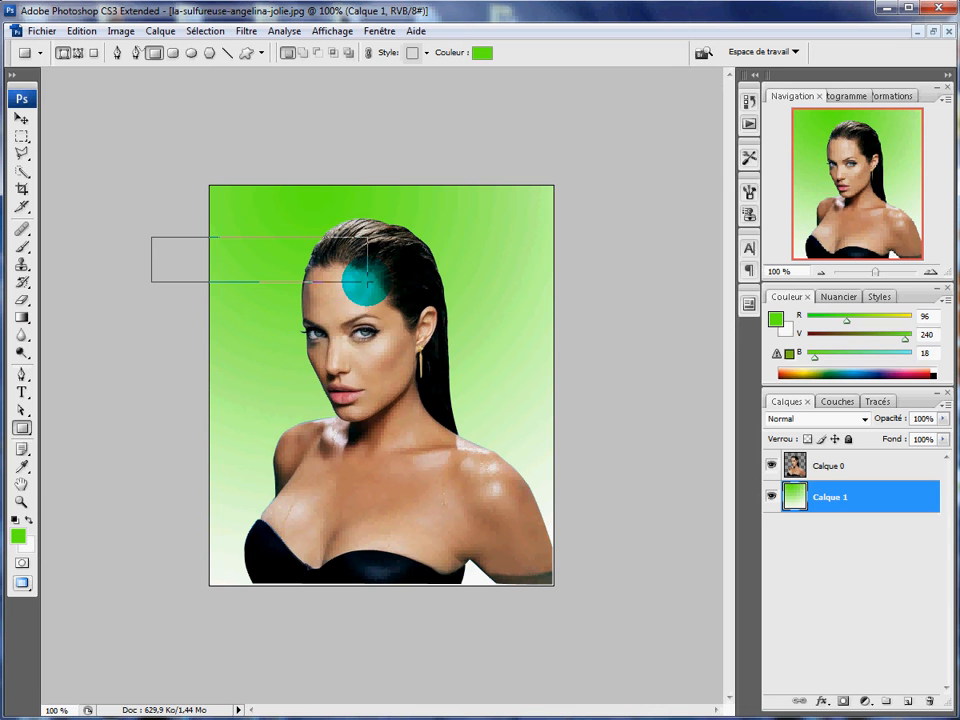
pyautogui.moveTo(366, 281); pyautogui.dragTo(512, 282)
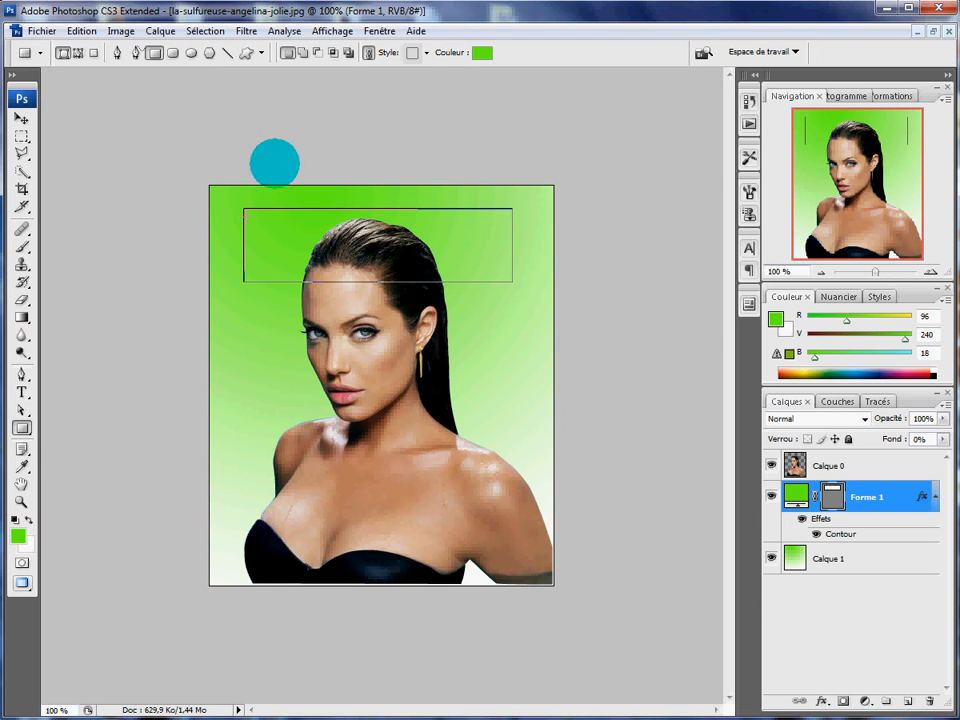
pyautogui.click(427, 53)
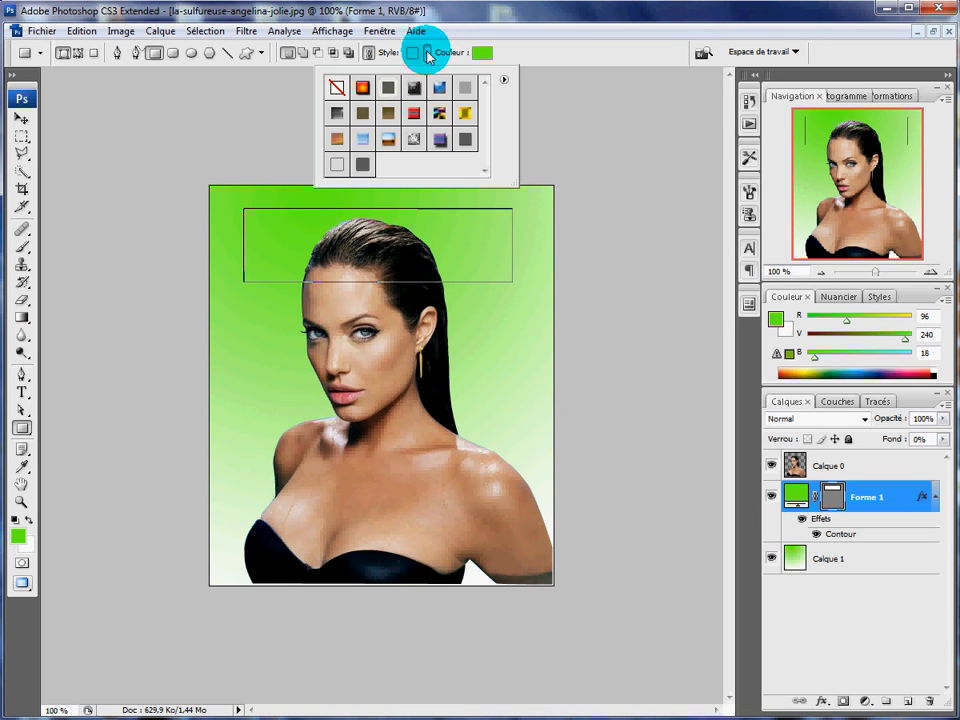
pyautogui.click(337, 88)
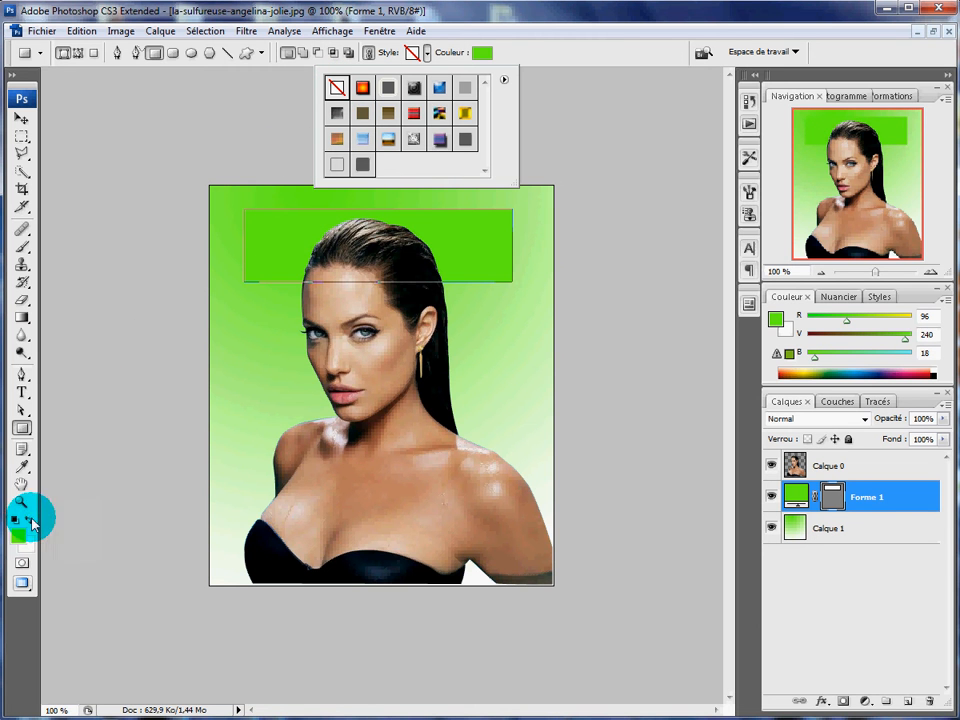
pyautogui.click(100, 472)
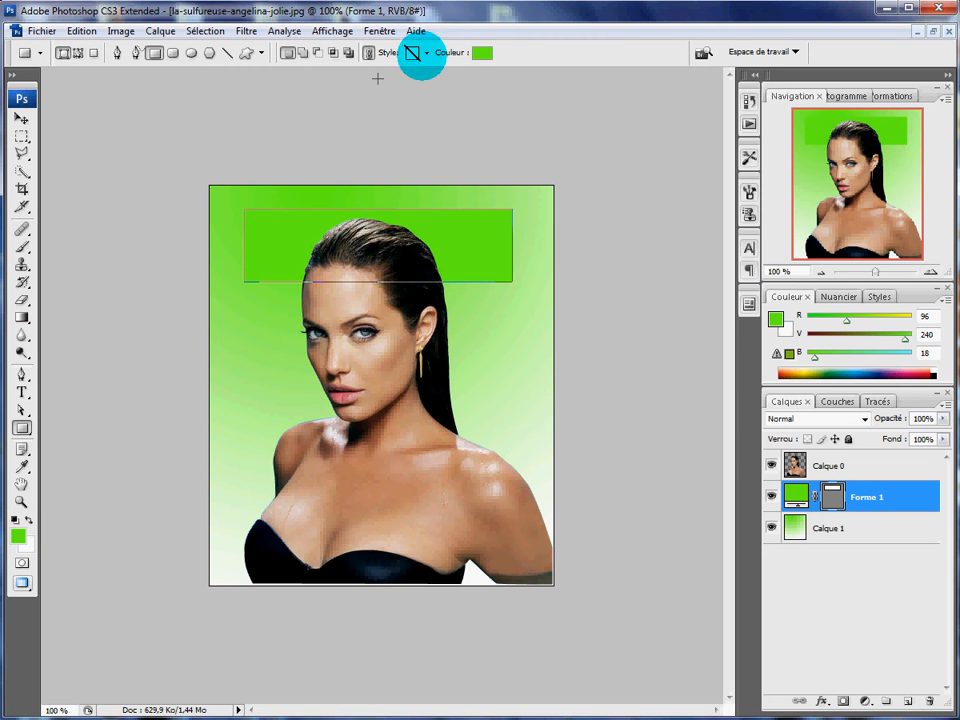
# Recolour the rectangle shape behind the head to the bluish green 12f05b after comparing a few green hues.
pyautogui.click(482, 55)
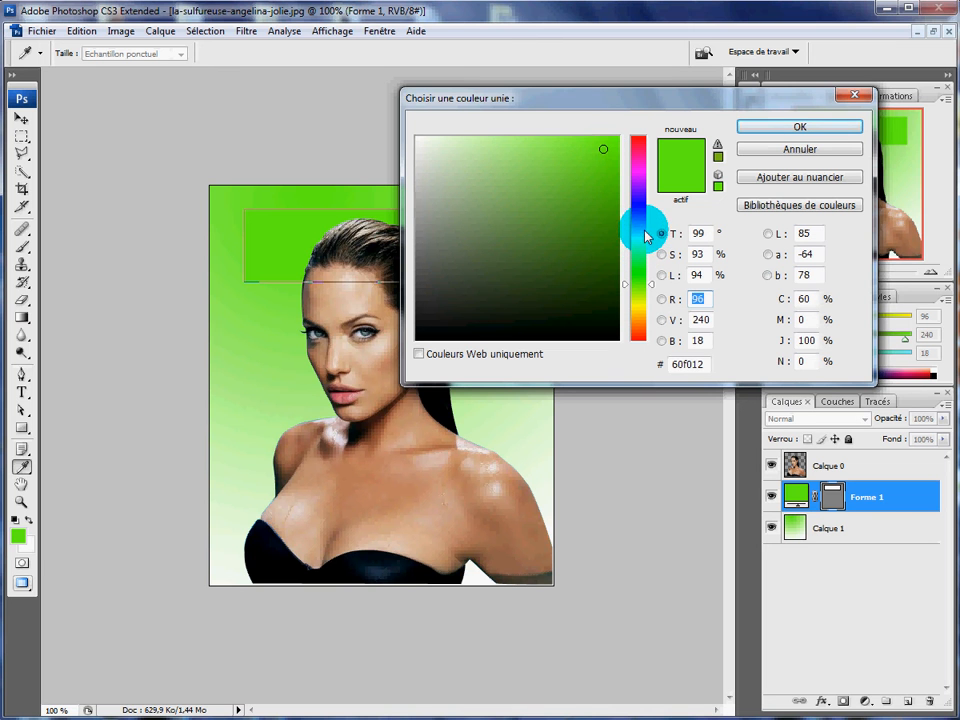
pyautogui.click(640, 265)
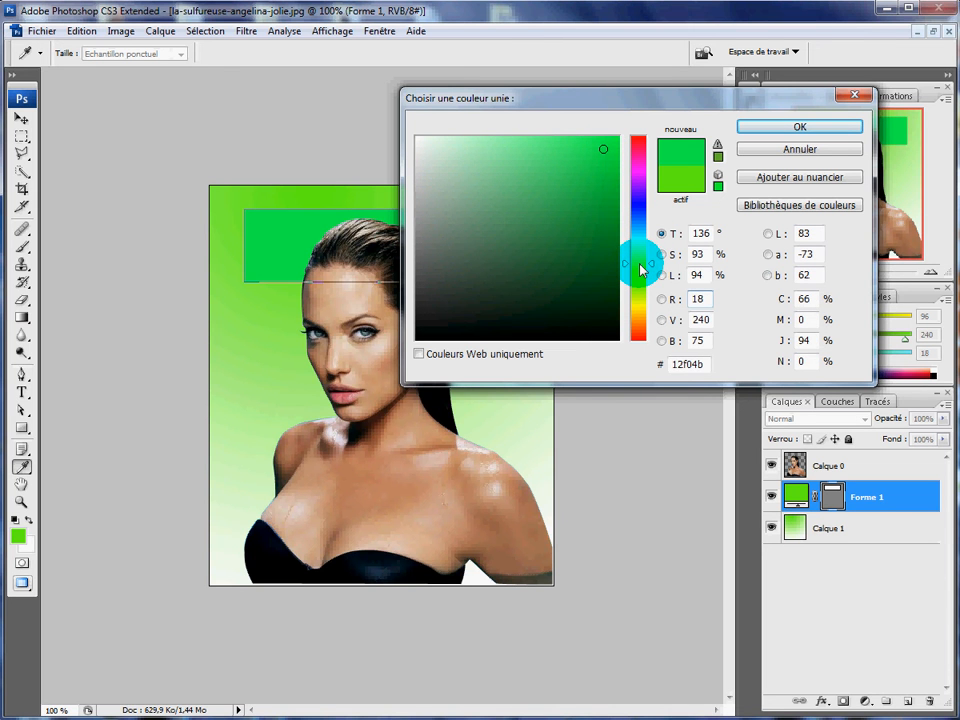
pyautogui.click(639, 275)
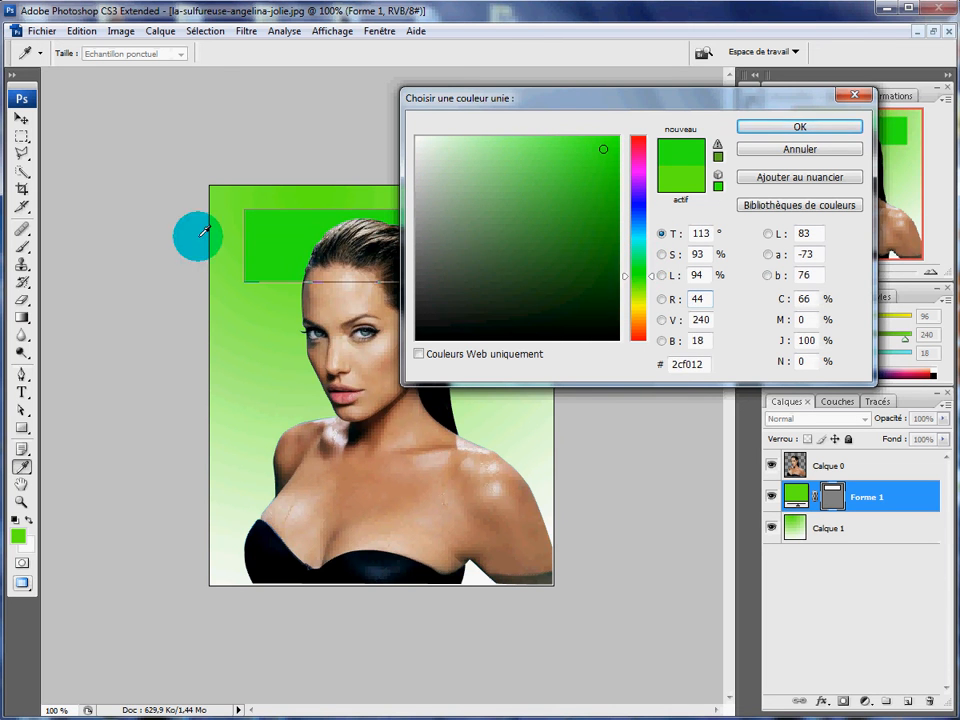
pyautogui.click(640, 285)
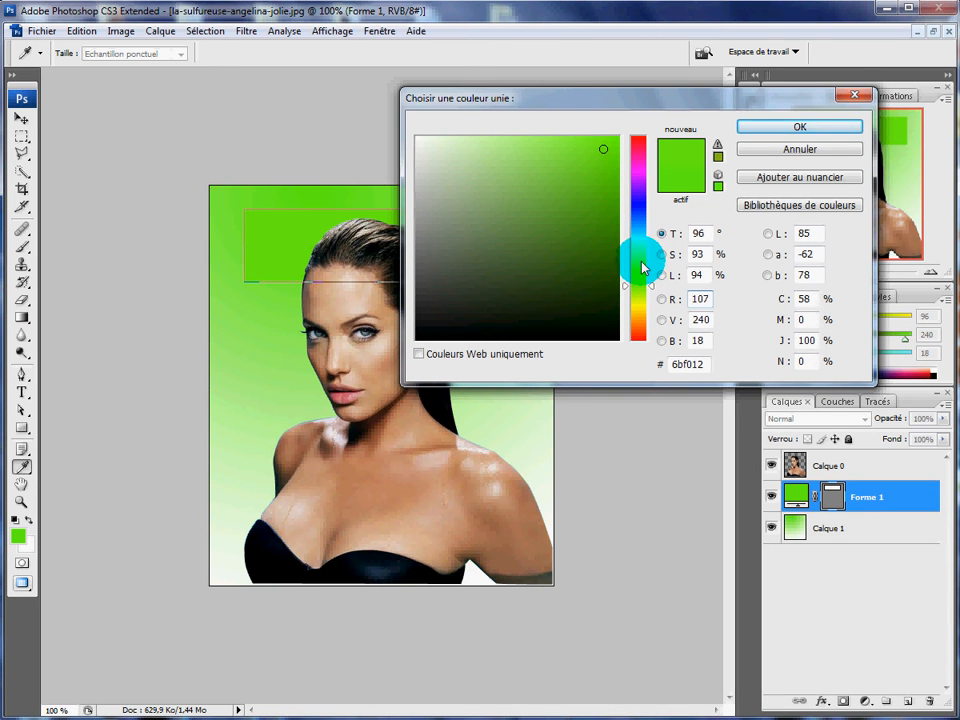
pyautogui.click(642, 261)
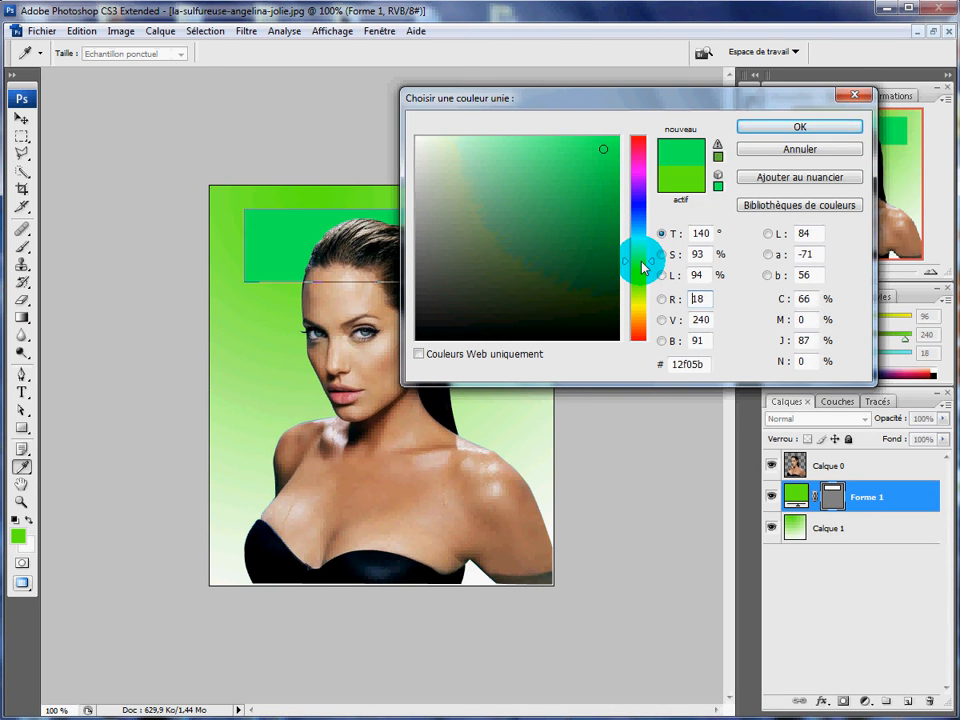
pyautogui.click(767, 124)
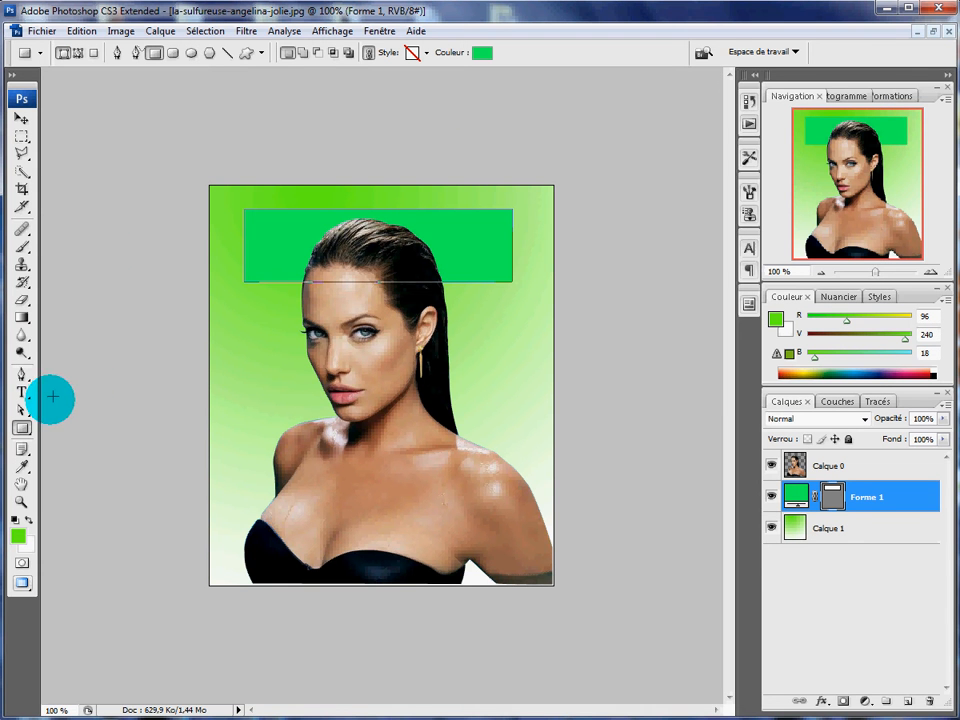
# Reshape the rectangle behind the head into an irregular quadrilateral by pulling both right corners and the lower-left corner outward.
pyautogui.click(22, 410)
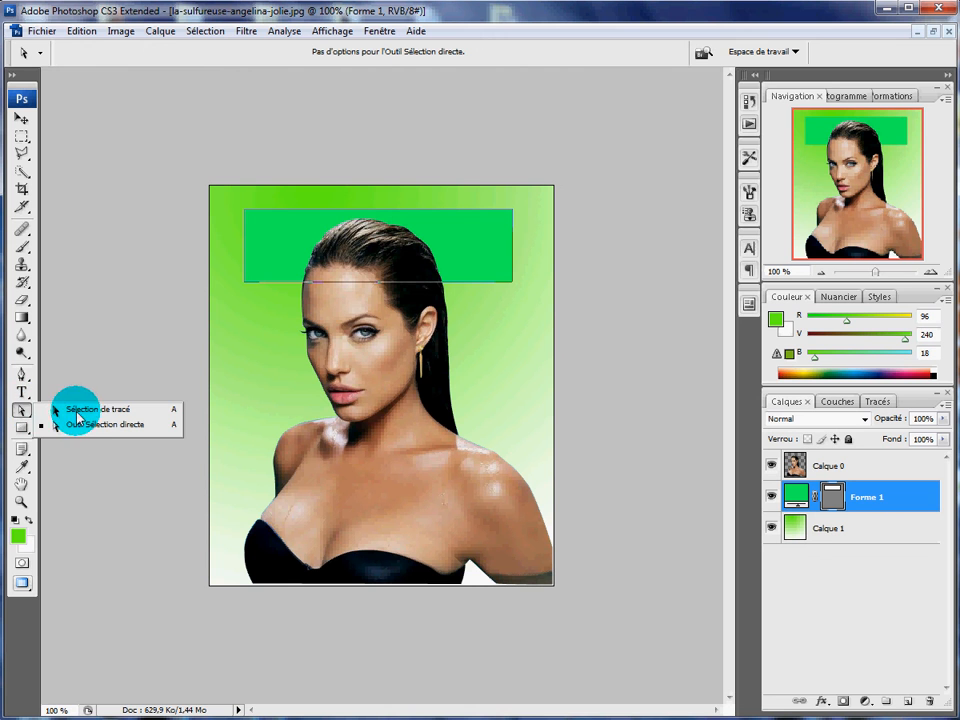
pyautogui.click(86, 426)
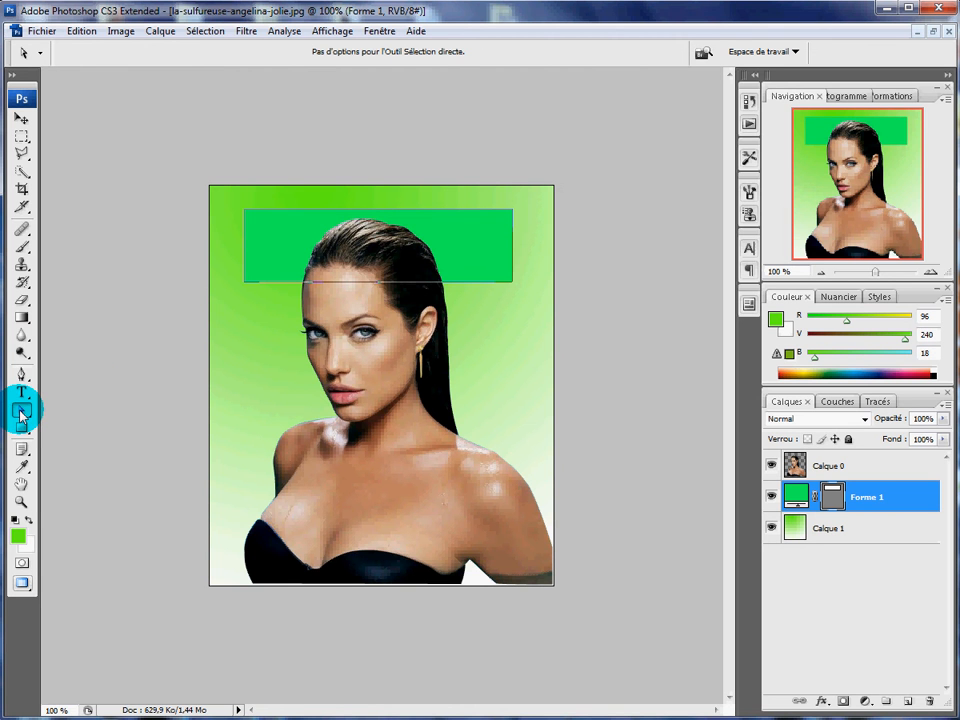
pyautogui.moveTo(21, 415); pyautogui.dragTo(86, 411)
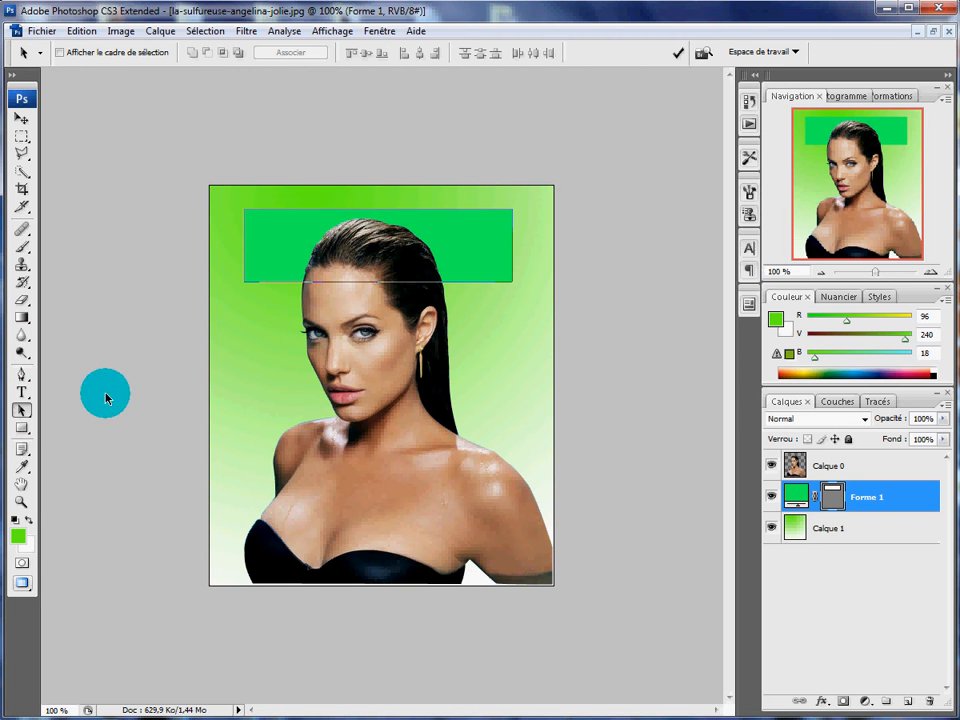
pyautogui.click(247, 218)
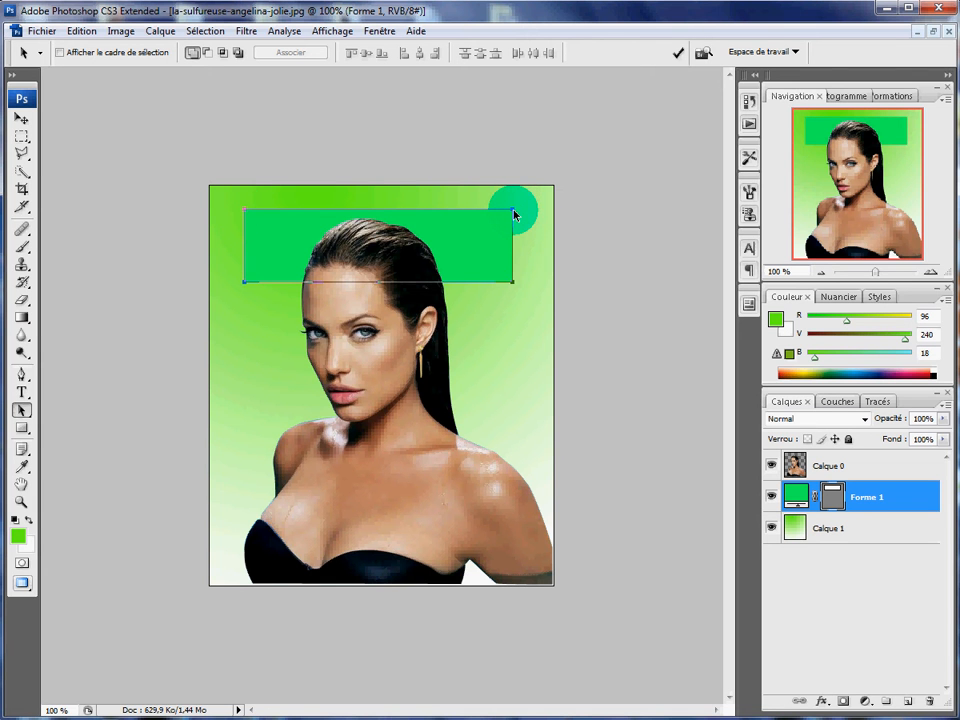
pyautogui.moveTo(514, 212); pyautogui.dragTo(527, 197)
pyautogui.moveTo(515, 288); pyautogui.dragTo(540, 313)
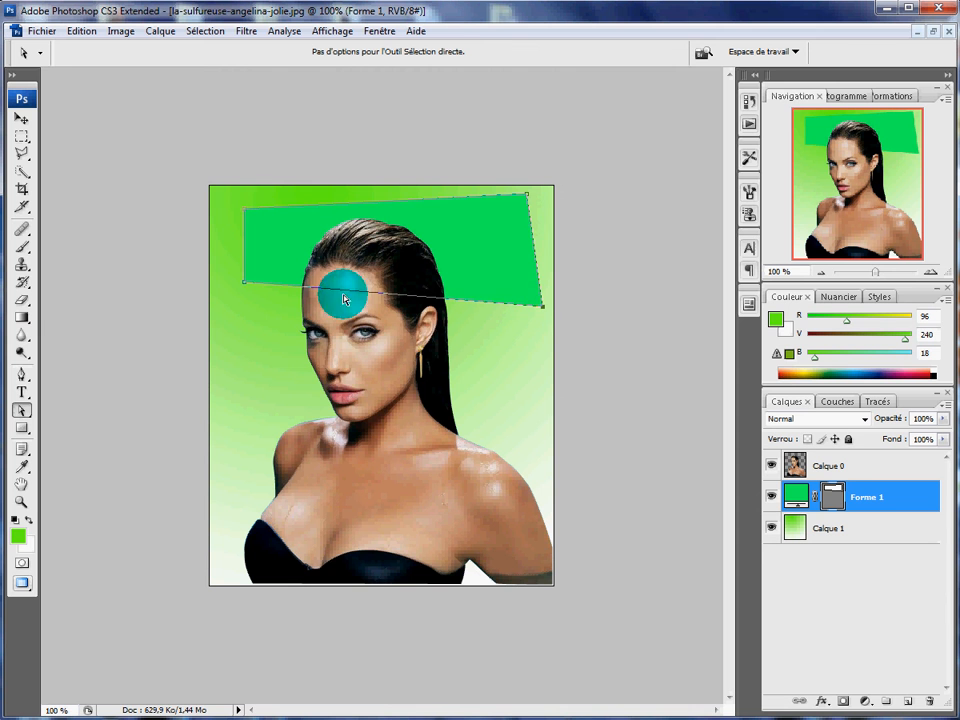
pyautogui.moveTo(246, 287)
pyautogui.mouseDown()
pyautogui.moveTo(230, 282)
pyautogui.moveTo(231, 291)
pyautogui.mouseUp()
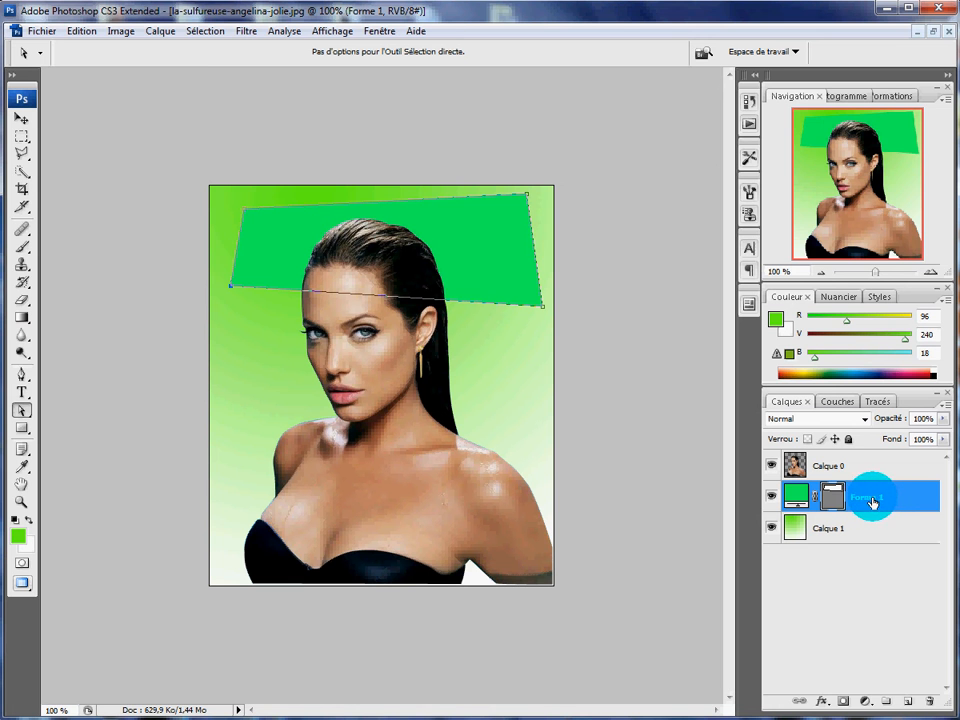
# Change the fill colour of shape layer Forme 1 to light blue 89c4e6.
pyautogui.doubleClick(796, 496)
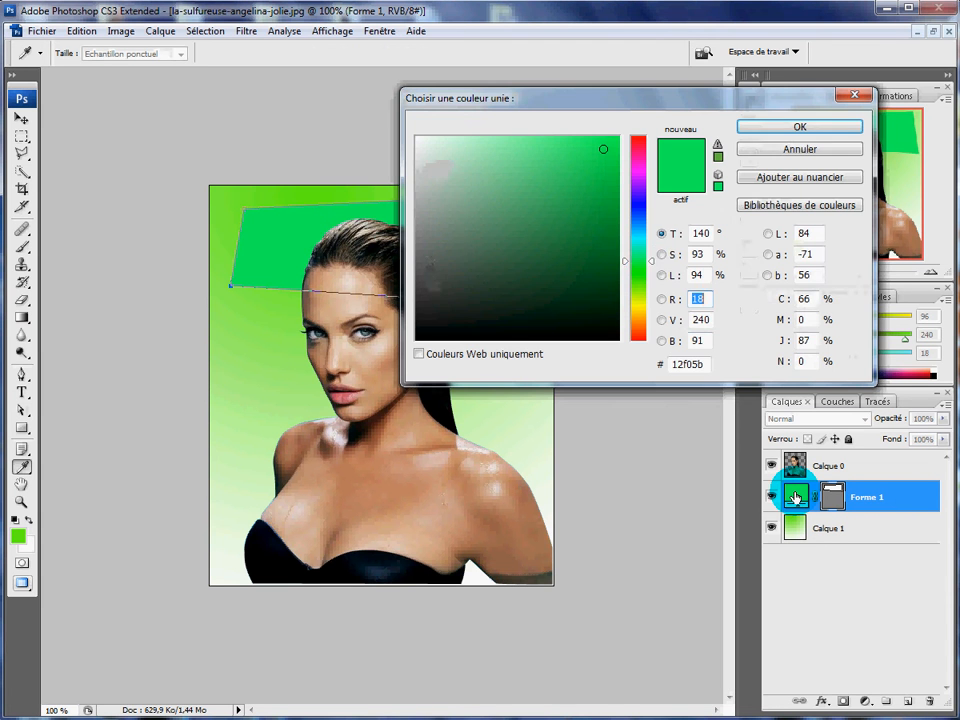
pyautogui.moveTo(648, 255); pyautogui.dragTo(639, 223)
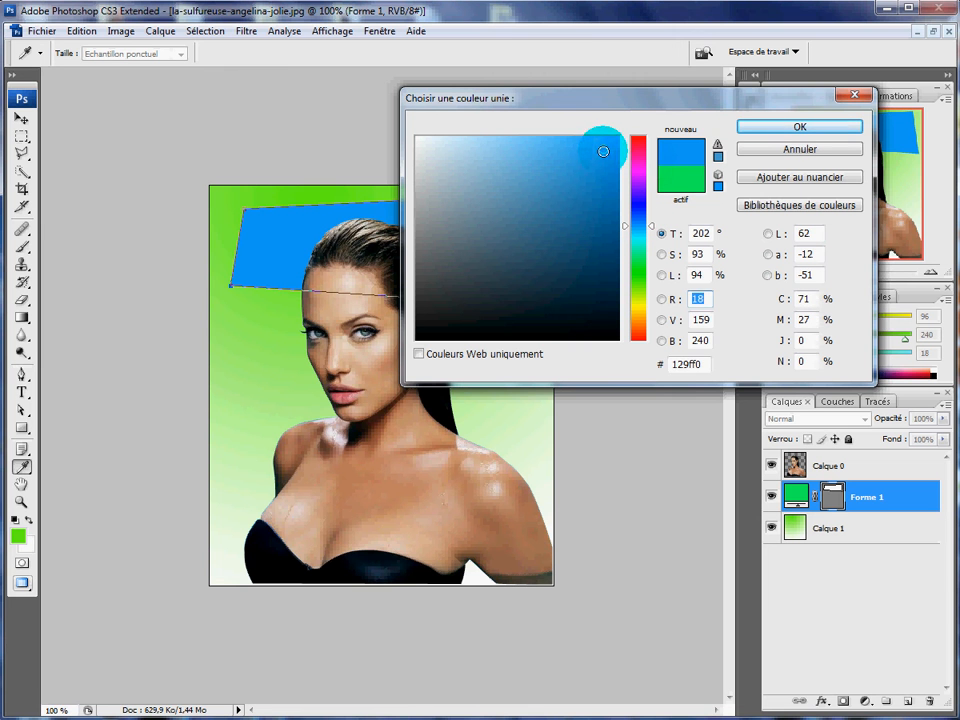
pyautogui.moveTo(603, 151); pyautogui.dragTo(497, 155)
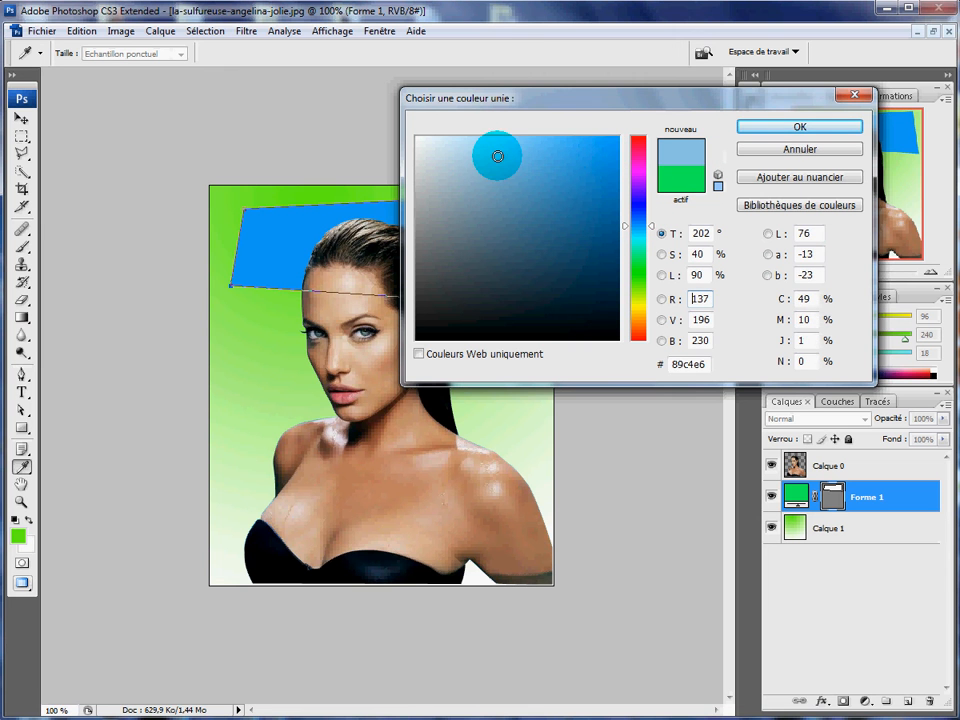
pyautogui.click(796, 127)
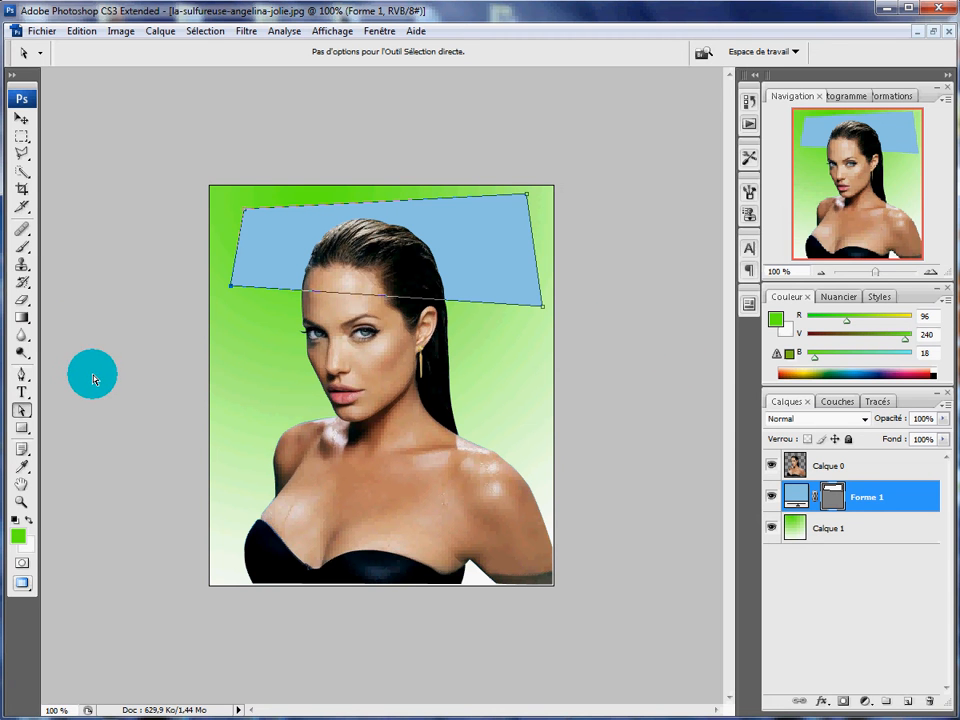
# Draw a small horizontal arrow custom shape on the upper-right part of the blue quadrilateral.
pyautogui.click(22, 429)
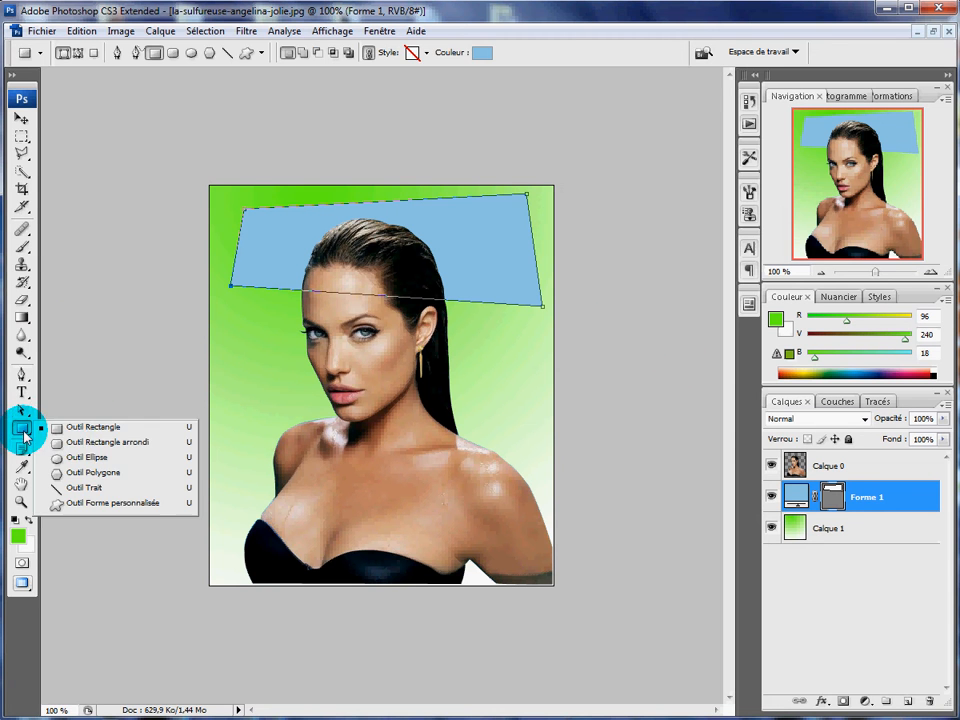
pyautogui.click(105, 505)
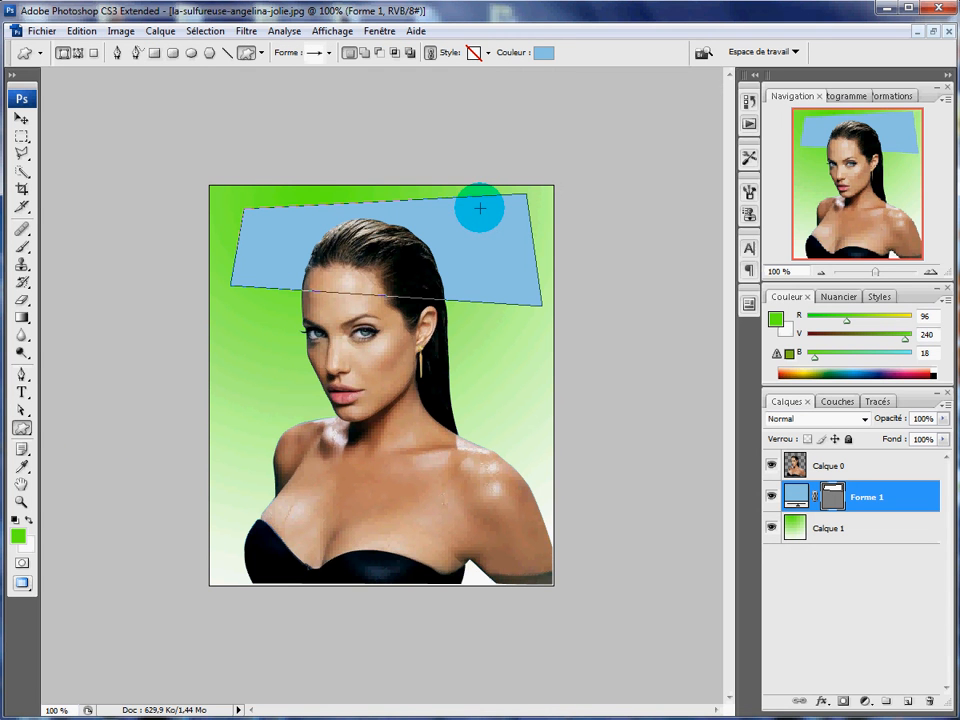
pyautogui.moveTo(483, 221); pyautogui.dragTo(536, 217)
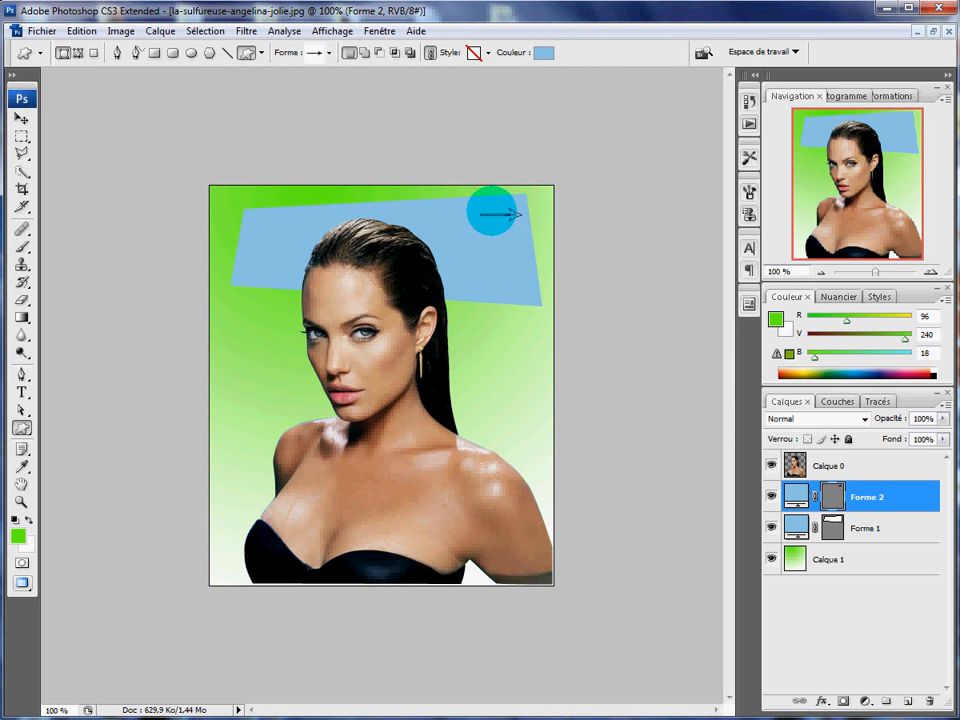
# Draw several 1 px straight lines with the Line tool around the left side of the blue quadrilateral.
pyautogui.click(22, 429)
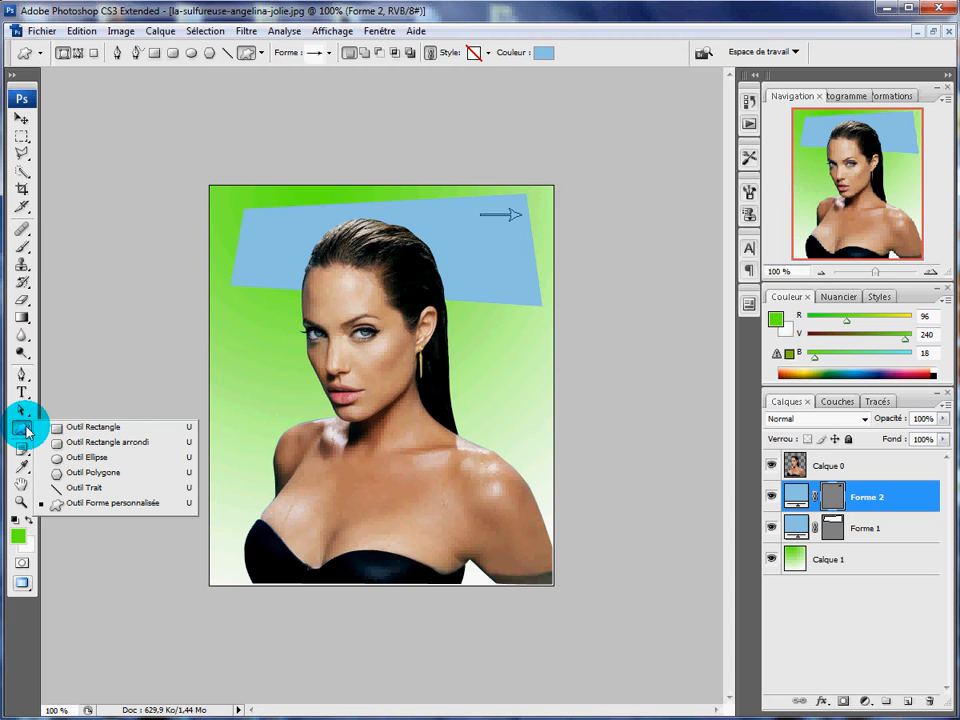
pyautogui.click(82, 490)
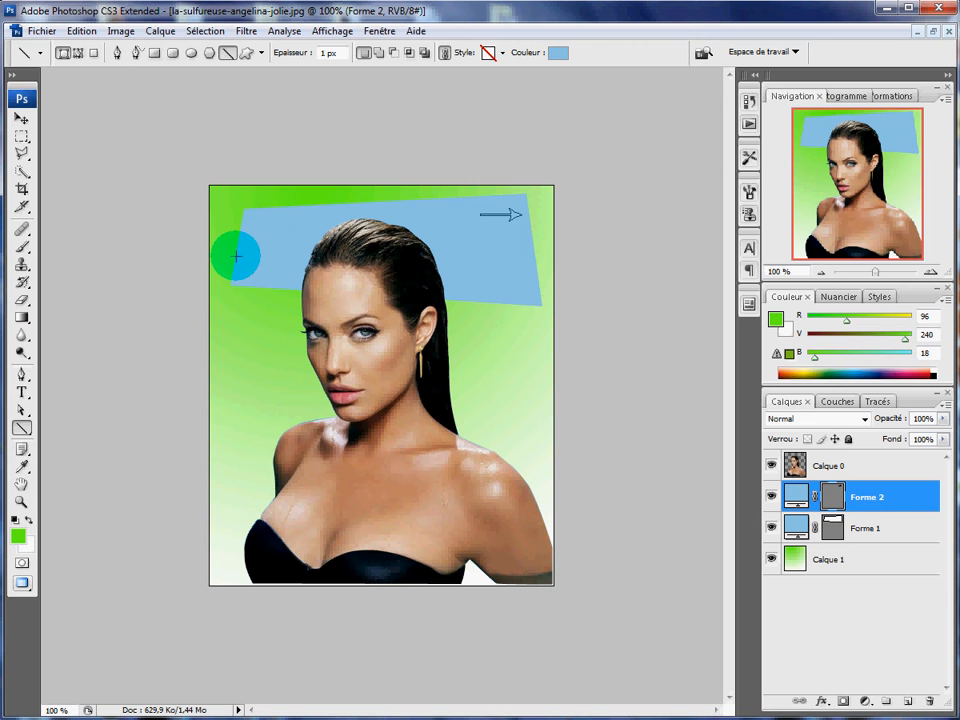
pyautogui.moveTo(236, 257); pyautogui.dragTo(259, 223)
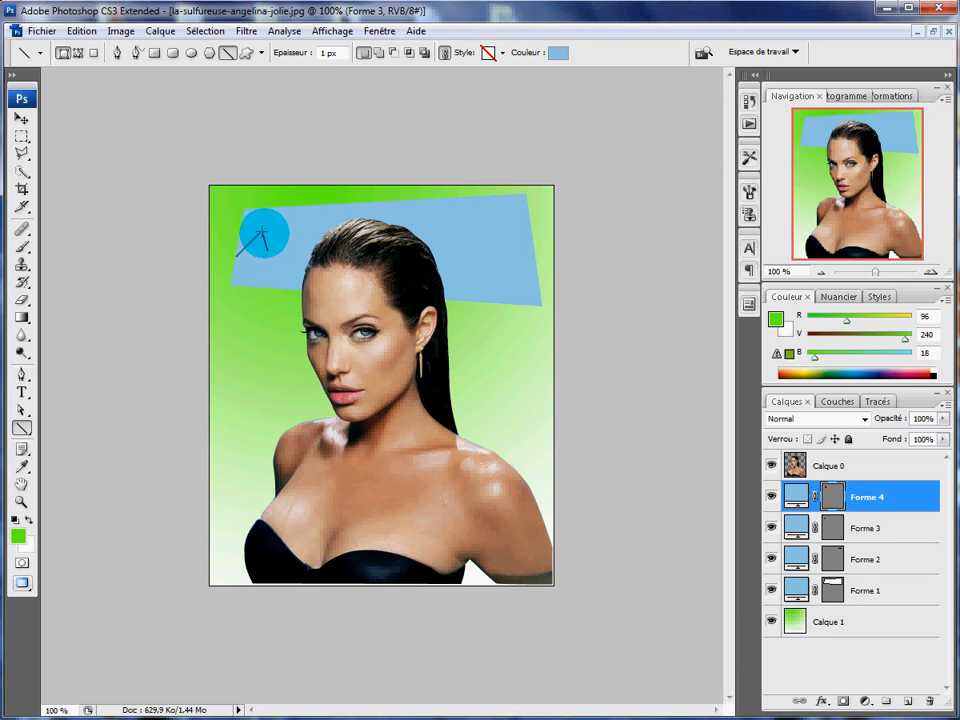
pyautogui.moveTo(263, 231)
pyautogui.mouseDown()
pyautogui.moveTo(266, 250)
pyautogui.moveTo(253, 219)
pyautogui.moveTo(283, 245)
pyautogui.moveTo(241, 278)
pyautogui.moveTo(240, 356)
pyautogui.moveTo(289, 304)
pyautogui.moveTo(270, 292)
pyautogui.mouseUp()
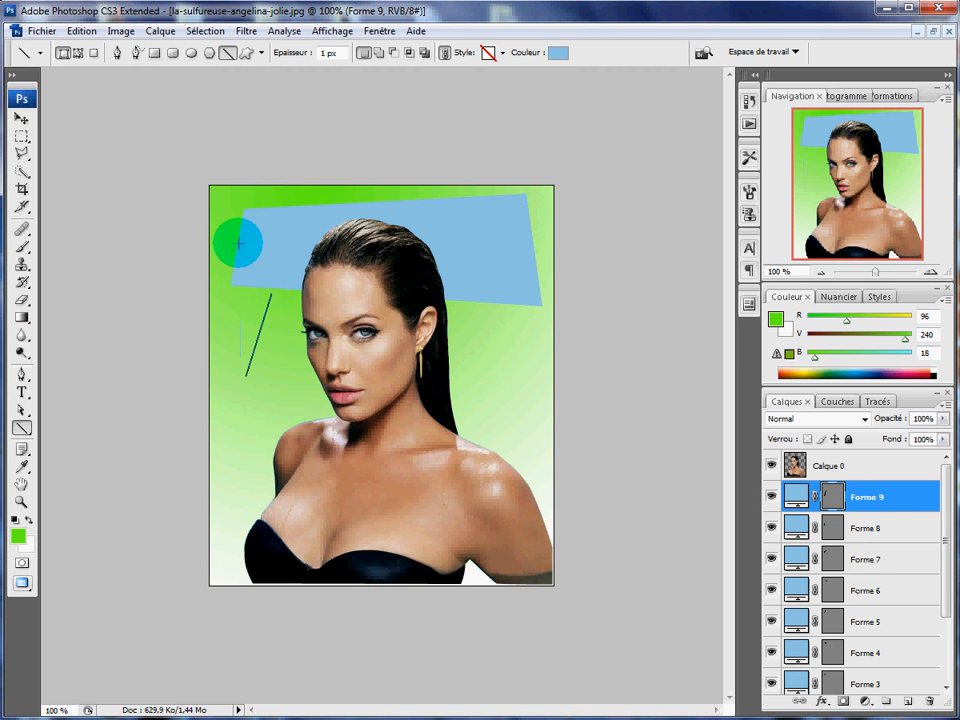
pyautogui.moveTo(238, 242); pyautogui.dragTo(215, 196)
pyautogui.press('shift')
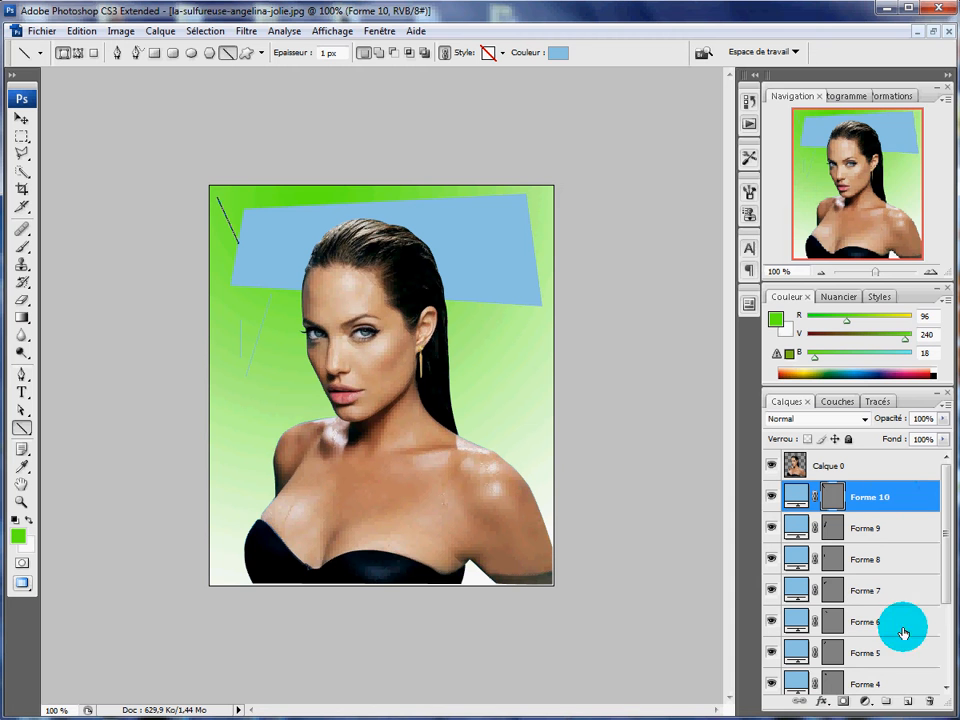
# Delete all the line shape layers and the arrow layer Forme 2, keeping Forme 1.
pyautogui.click(929, 703)
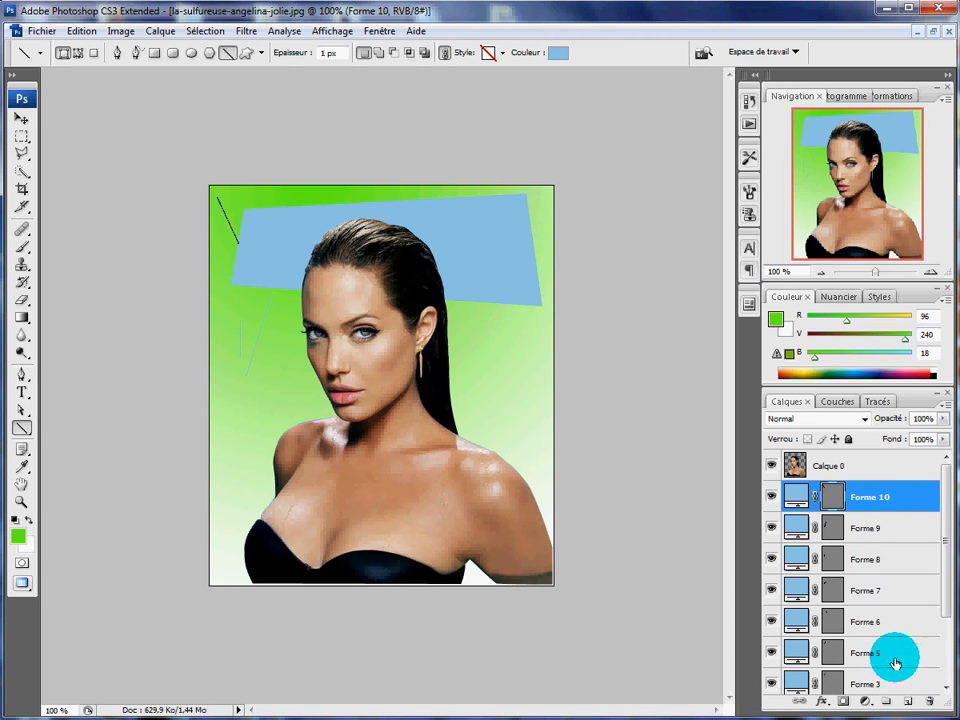
pyautogui.keyDown('shift'); pyautogui.click(884, 685); pyautogui.keyUp('shift')
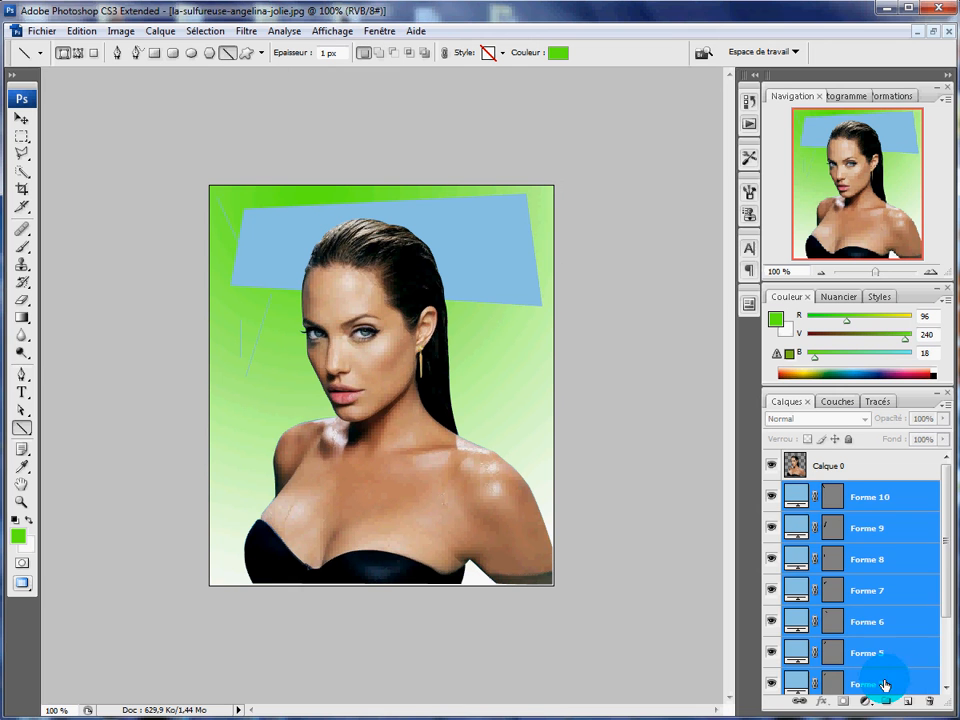
pyautogui.moveTo(868, 690); pyautogui.dragTo(907, 706)
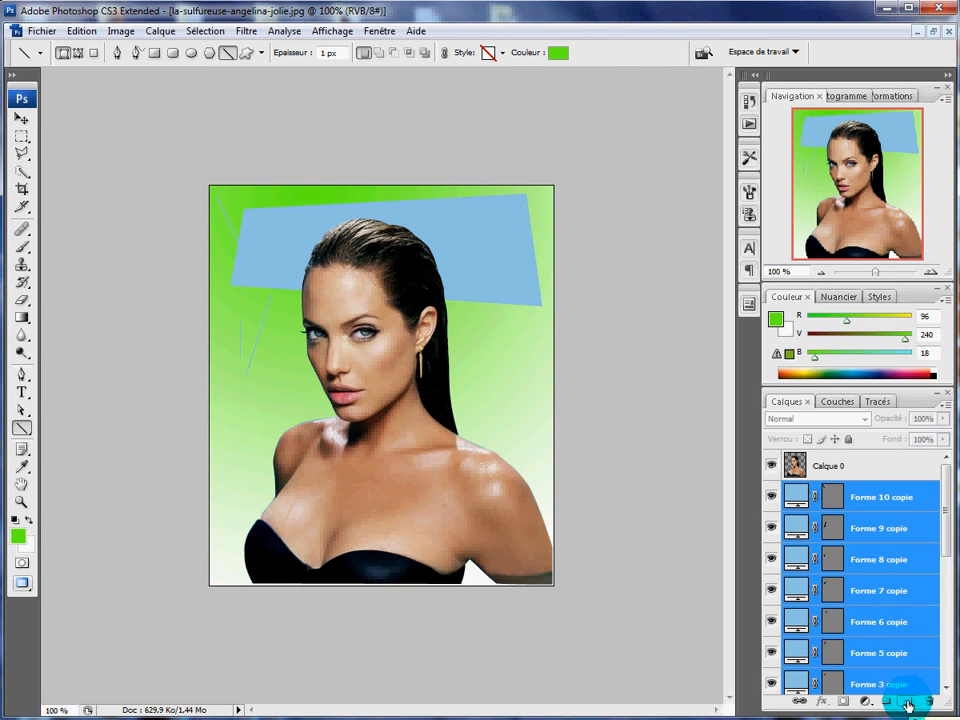
pyautogui.moveTo(908, 681); pyautogui.dragTo(929, 704)
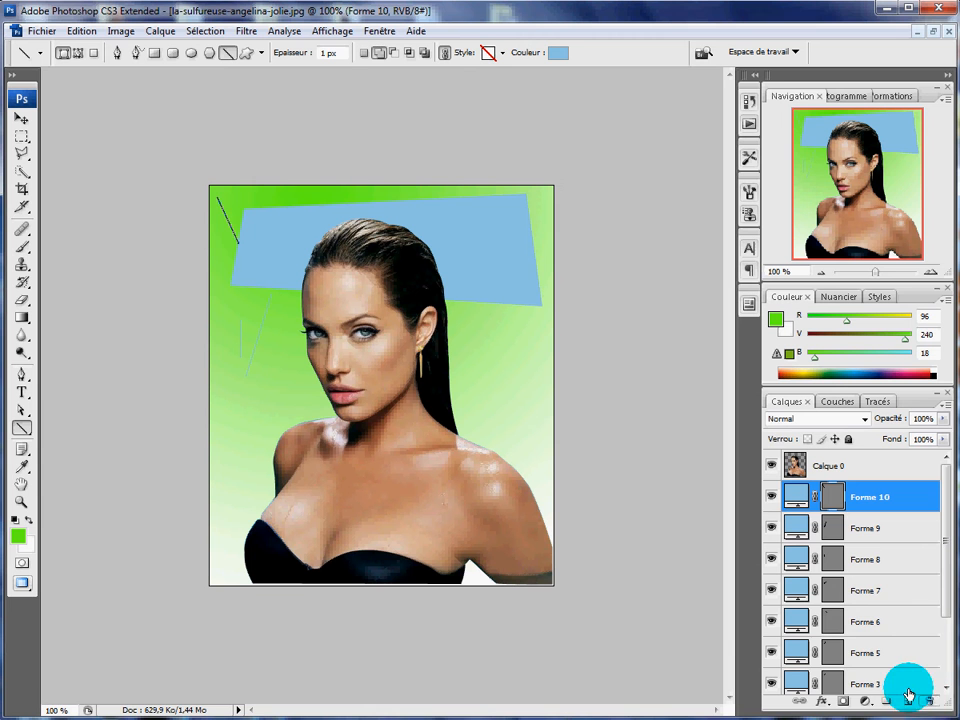
pyautogui.keyDown('shift'); pyautogui.click(906, 685); pyautogui.keyUp('shift')
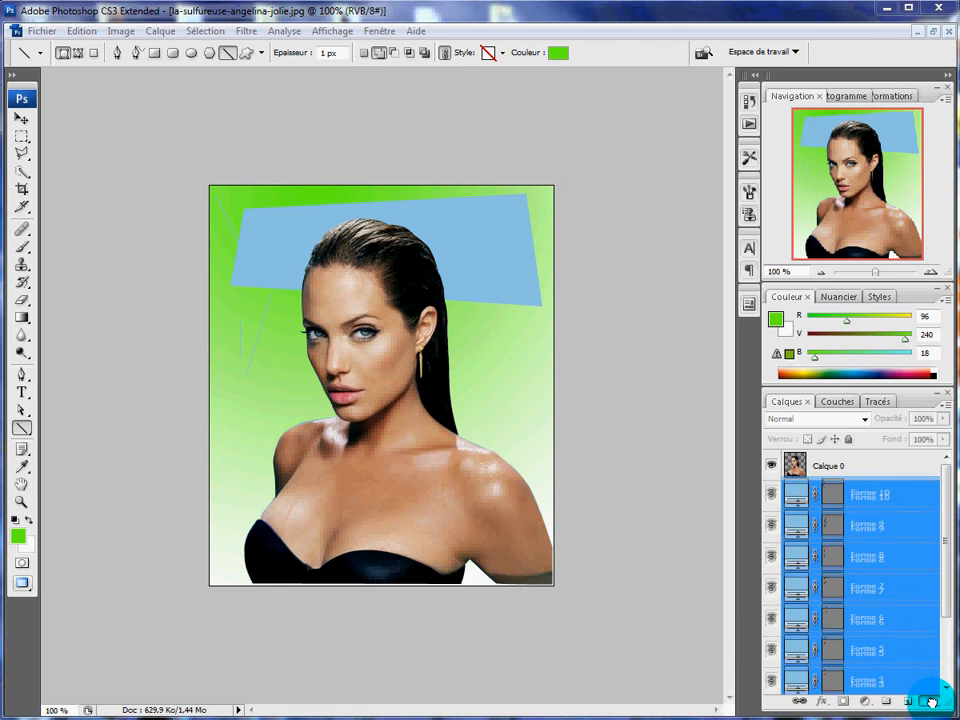
pyautogui.click(931, 704)
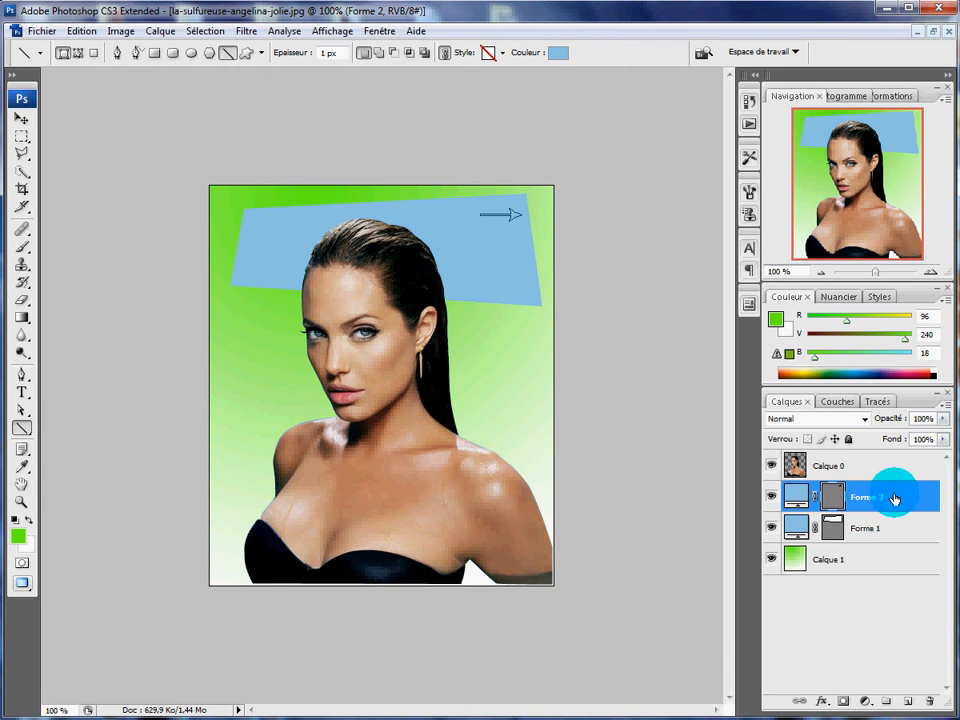
pyautogui.moveTo(896, 497); pyautogui.dragTo(931, 708)
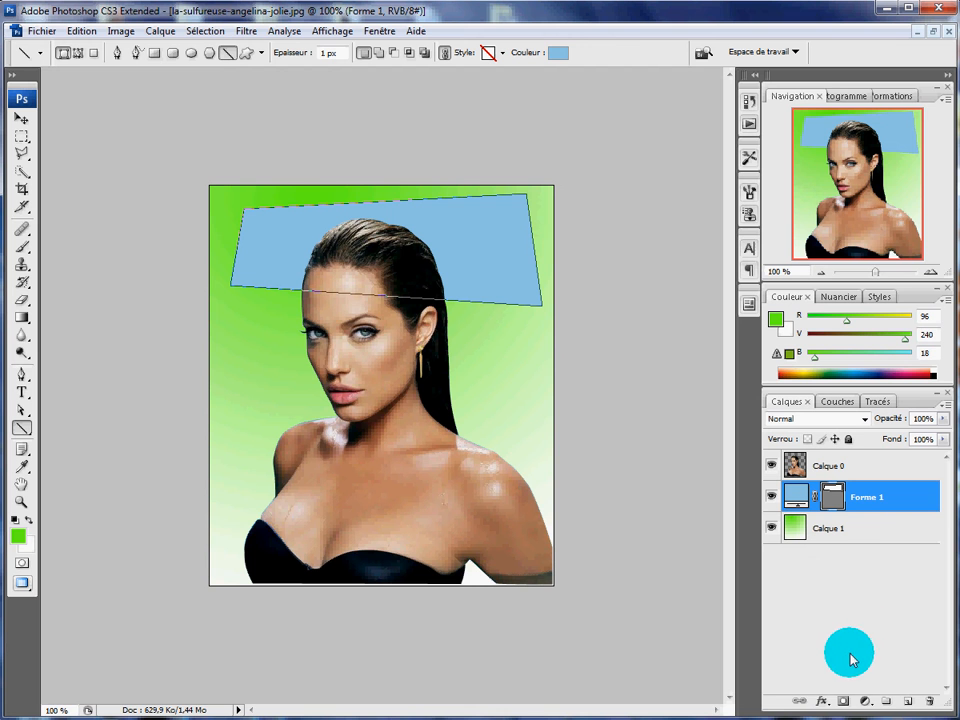
# Try the default drop shadow (Ombre portée) on the blue shape layer Forme 1.
pyautogui.click(823, 705)
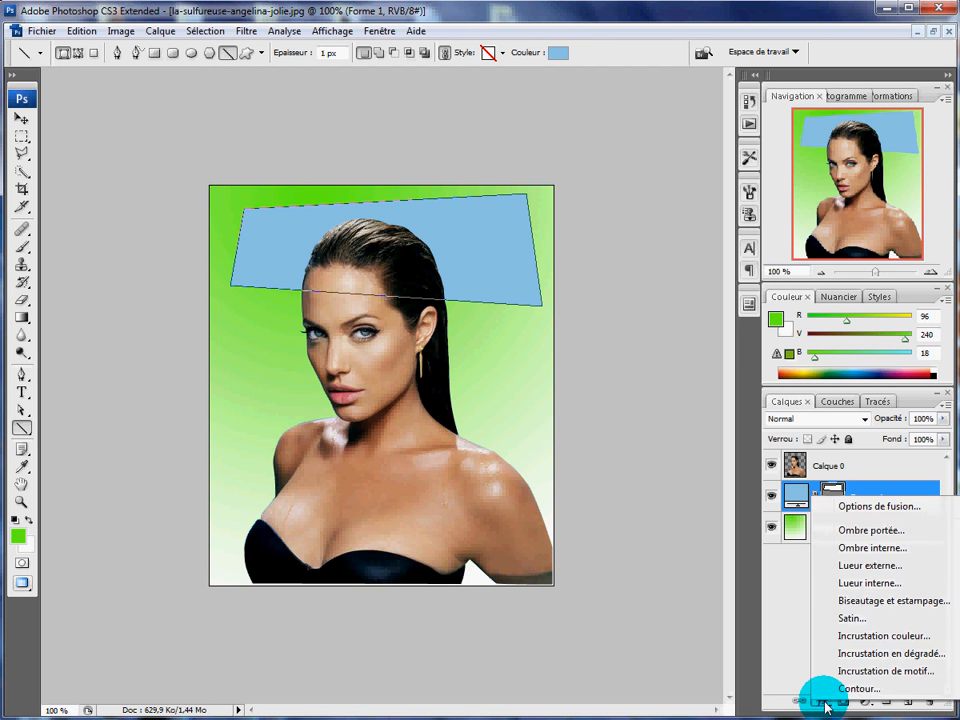
pyautogui.click(868, 531)
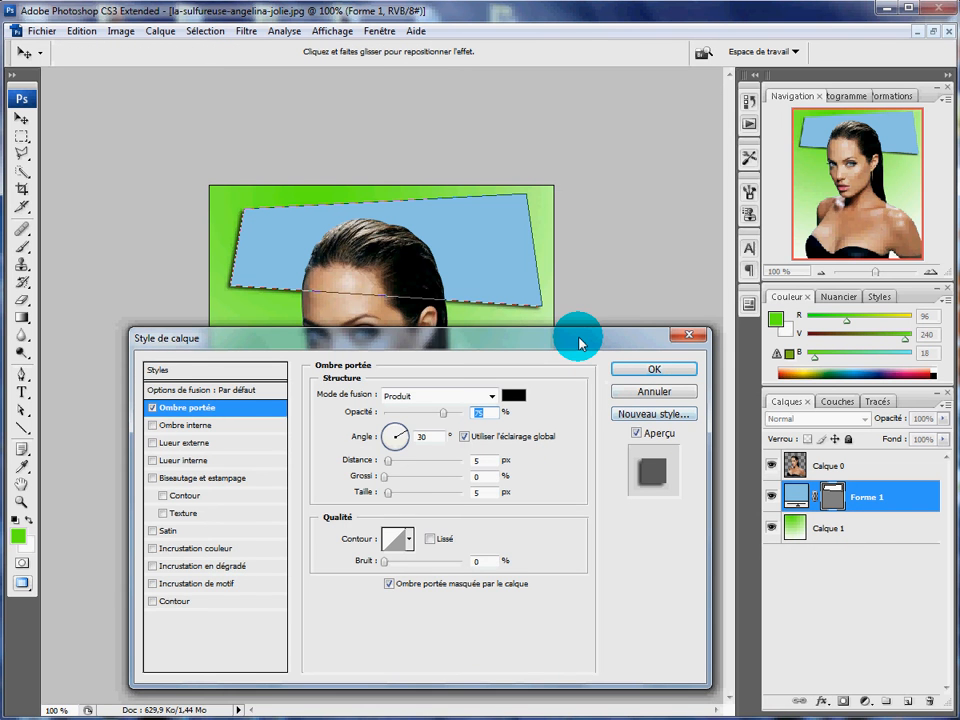
pyautogui.moveTo(574, 336); pyautogui.dragTo(550, 366)
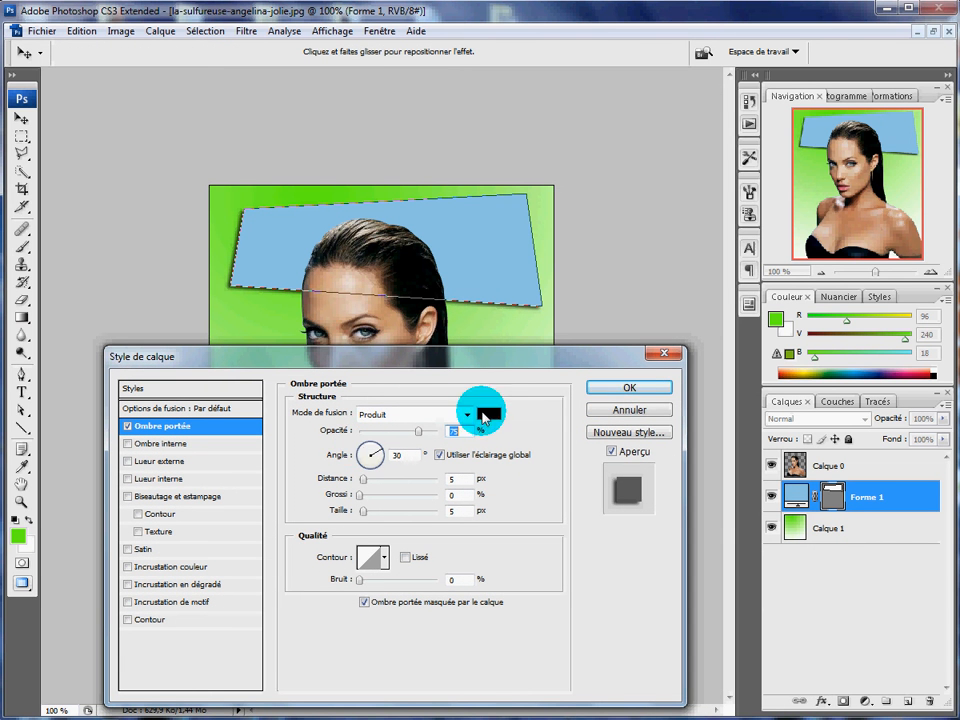
pyautogui.click(665, 353)
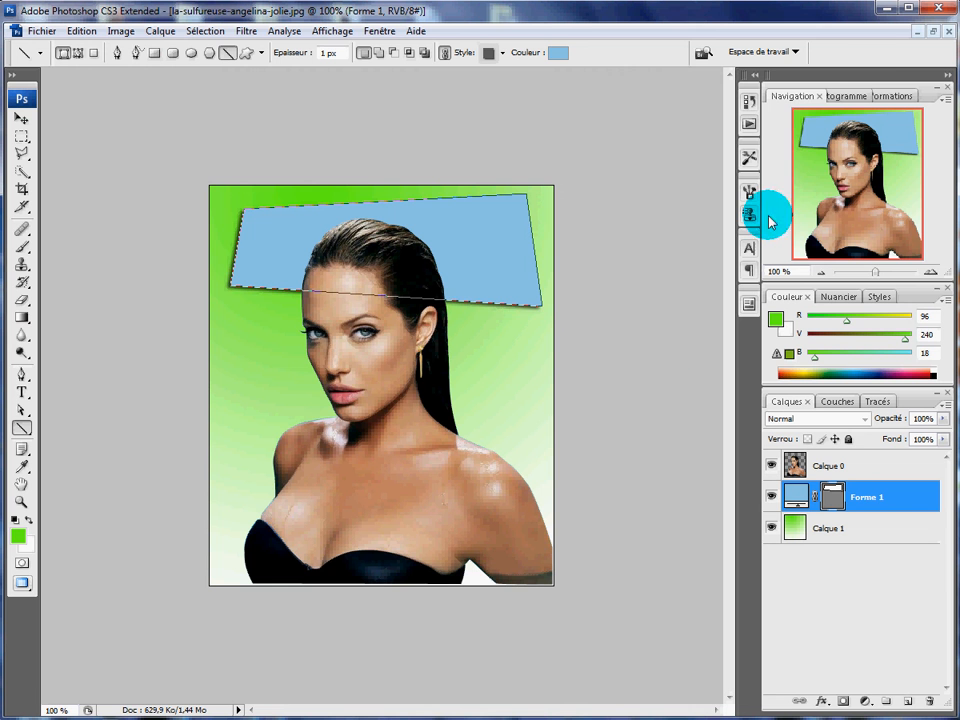
# Add a drop shadow (Ombre portée) to the blue shape layer Forme 1 with a 129° angle and 11 px distance.
pyautogui.click(931, 277)
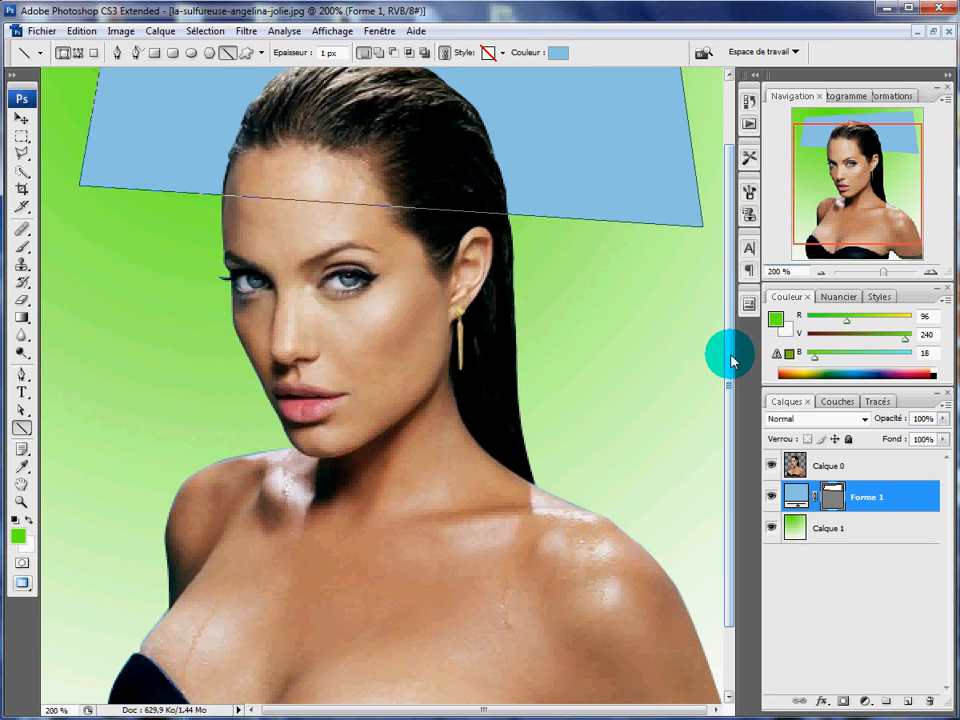
pyautogui.moveTo(729, 343); pyautogui.dragTo(728, 274)
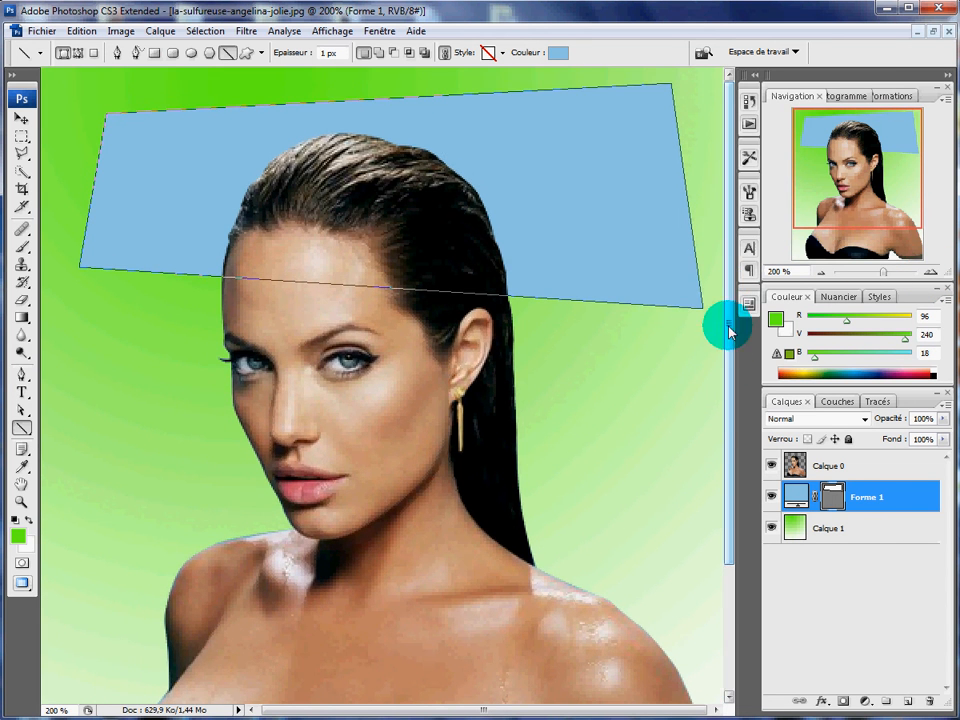
pyautogui.click(821, 705)
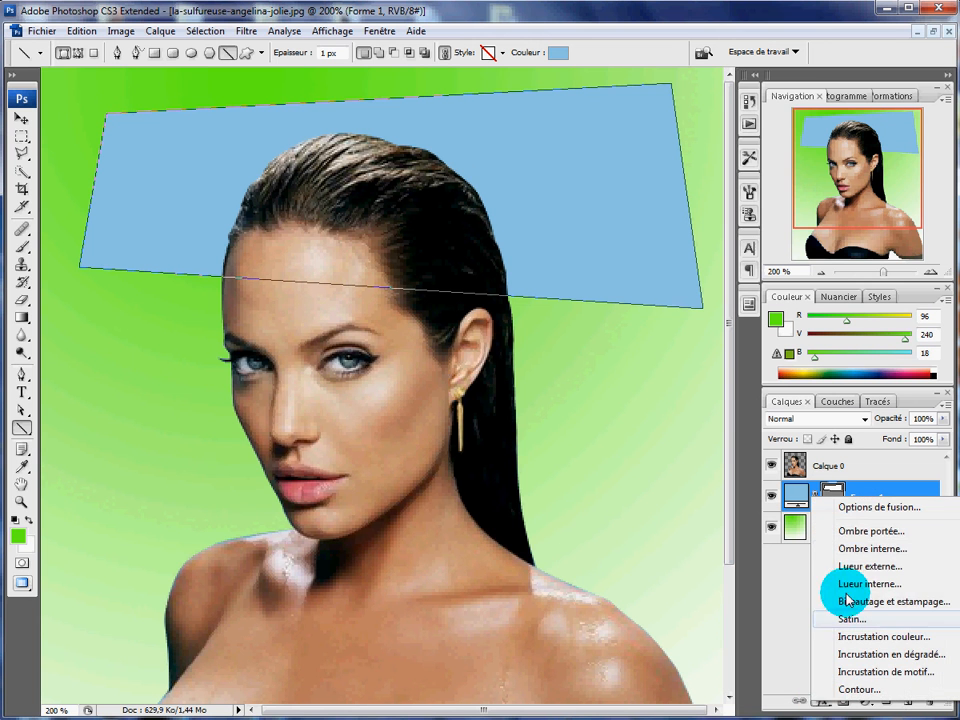
pyautogui.click(873, 532)
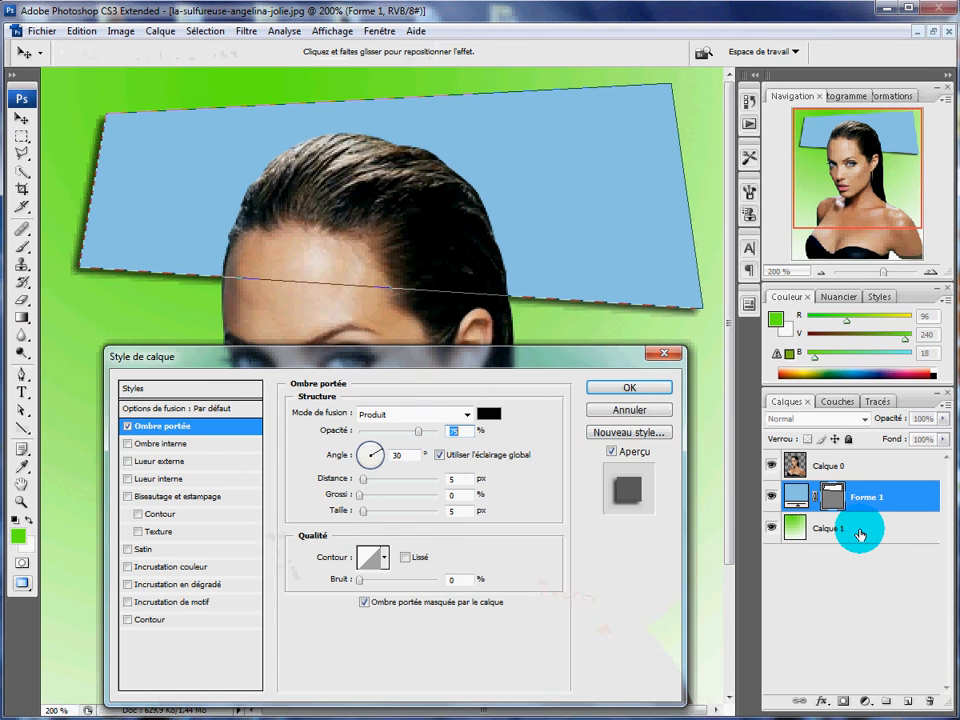
pyautogui.moveTo(537, 356); pyautogui.dragTo(565, 377)
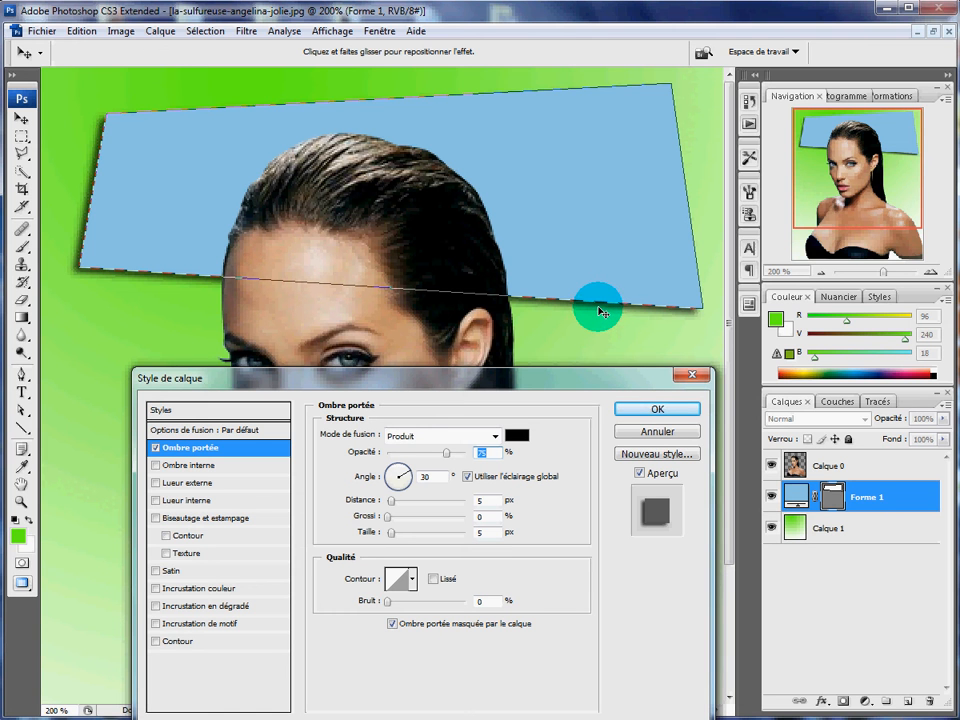
pyautogui.moveTo(596, 315); pyautogui.dragTo(592, 318)
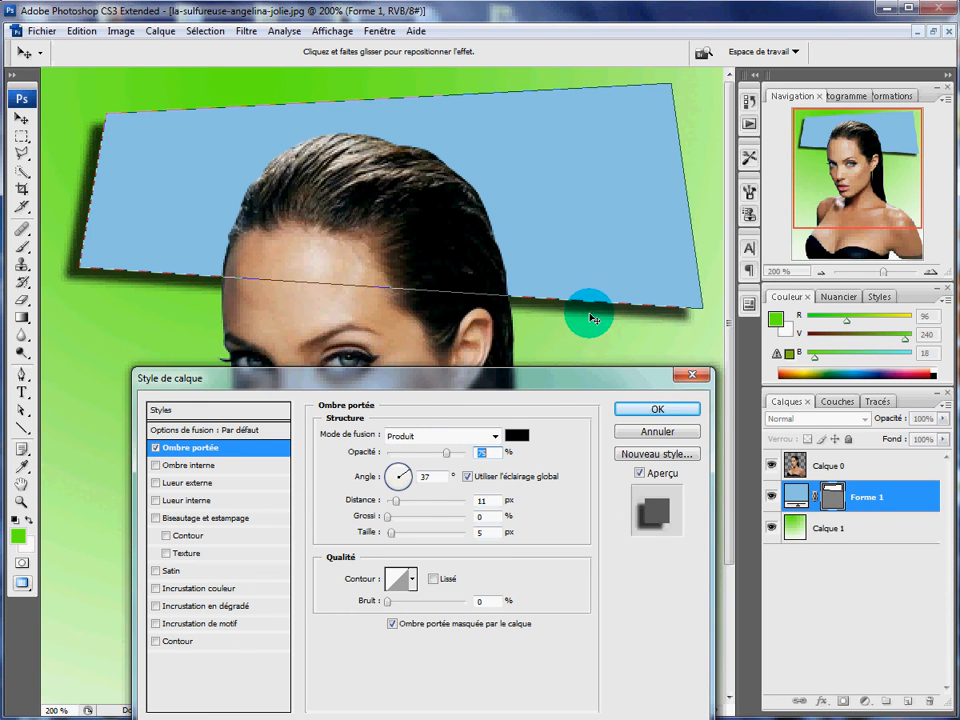
pyautogui.moveTo(408, 474)
pyautogui.mouseDown()
pyautogui.moveTo(405, 458)
pyautogui.moveTo(392, 469)
pyautogui.mouseUp()
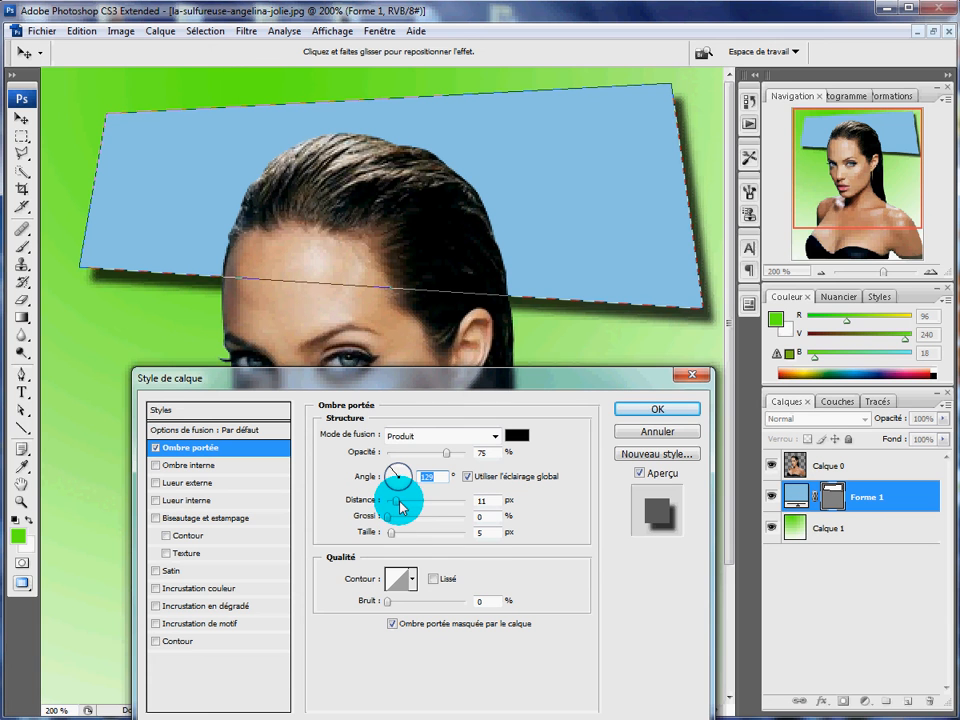
pyautogui.click(411, 501)
pyautogui.moveTo(411, 505); pyautogui.dragTo(398, 505)
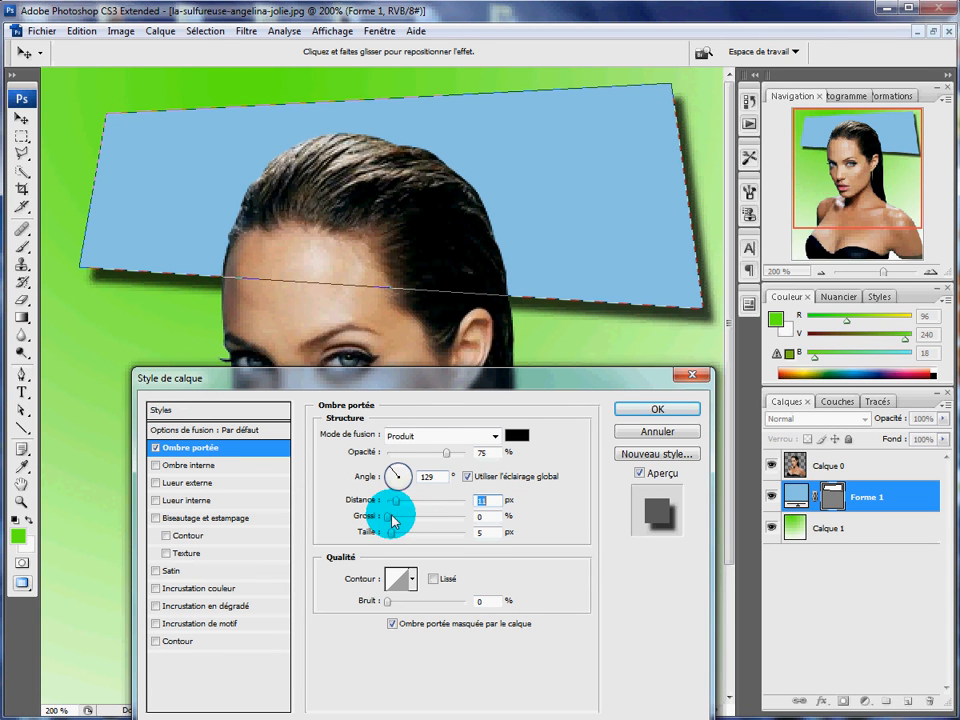
# Set the blue shape's drop shadow to 22 % spread (Grossi), 13 px size and 61 % opacity.
pyautogui.moveTo(388, 518)
pyautogui.mouseDown()
pyautogui.moveTo(441, 521)
pyautogui.moveTo(407, 519)
pyautogui.mouseUp()
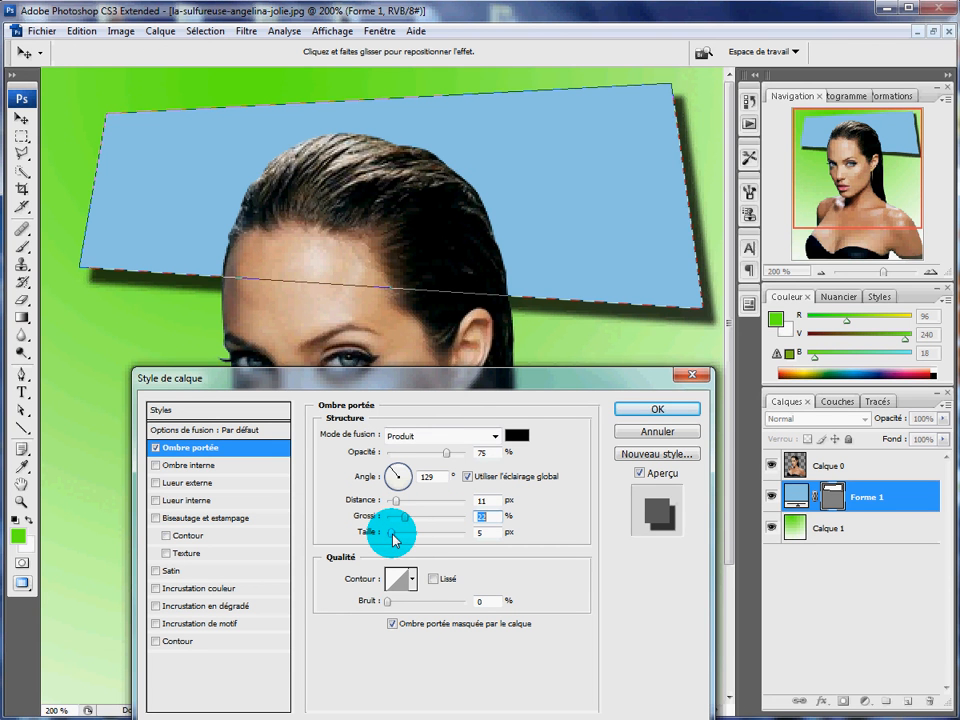
pyautogui.moveTo(393, 540)
pyautogui.mouseDown()
pyautogui.moveTo(411, 536)
pyautogui.moveTo(399, 541)
pyautogui.mouseUp()
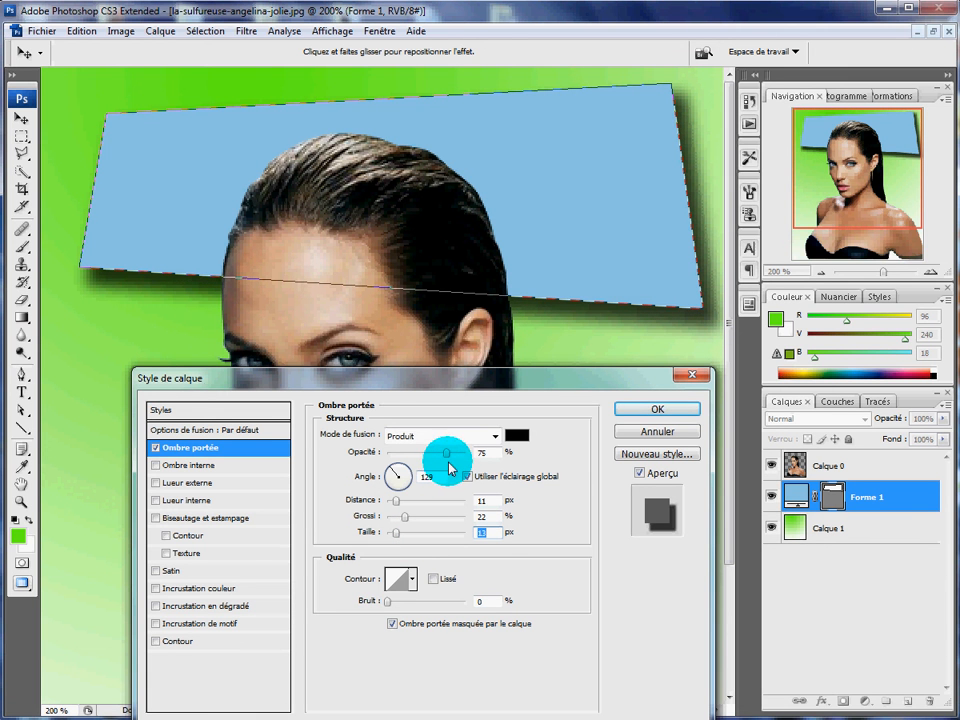
pyautogui.moveTo(448, 460)
pyautogui.mouseDown()
pyautogui.moveTo(432, 461)
pyautogui.moveTo(450, 462)
pyautogui.mouseUp()
# Preview red and near-black 0f0f0f as the drop shadow's colour, keep it black, and apply the layer style.
pyautogui.click(515, 435)
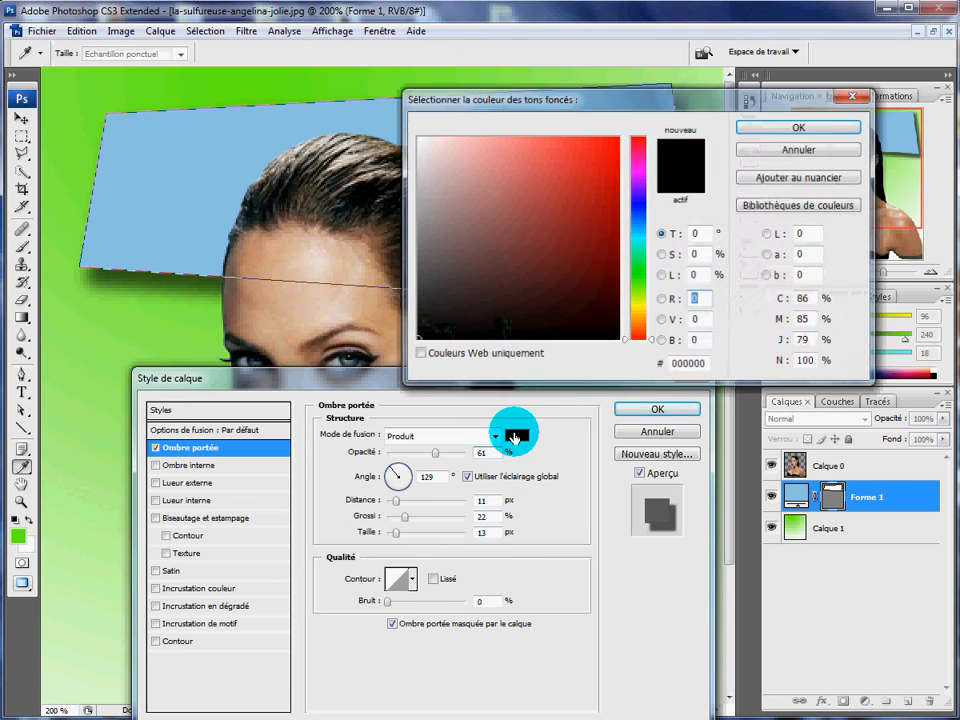
pyautogui.click(609, 153)
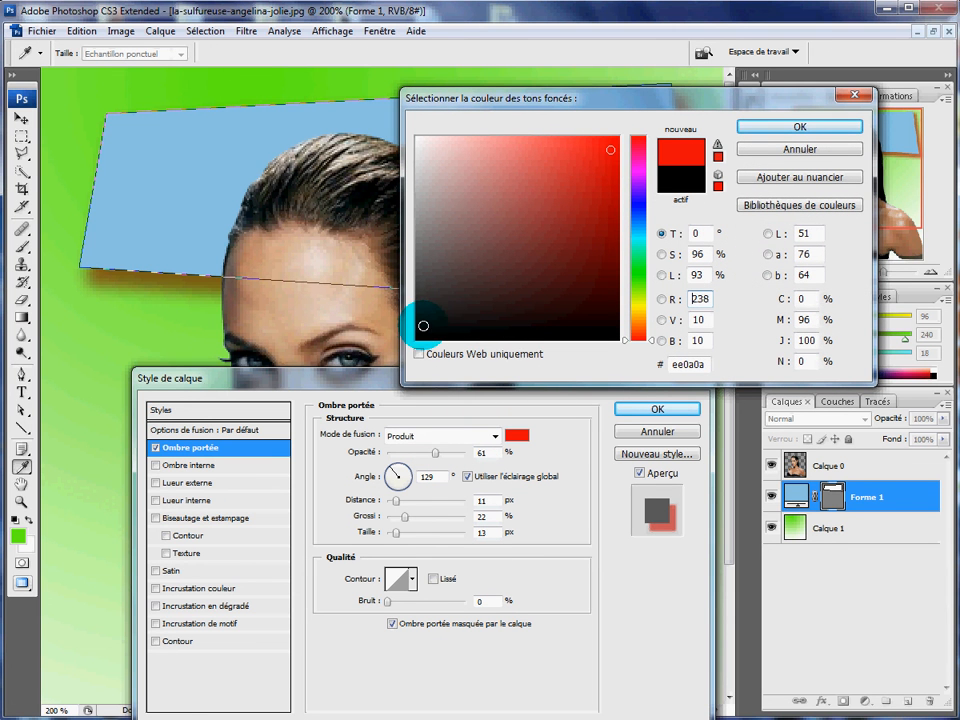
pyautogui.click(423, 329)
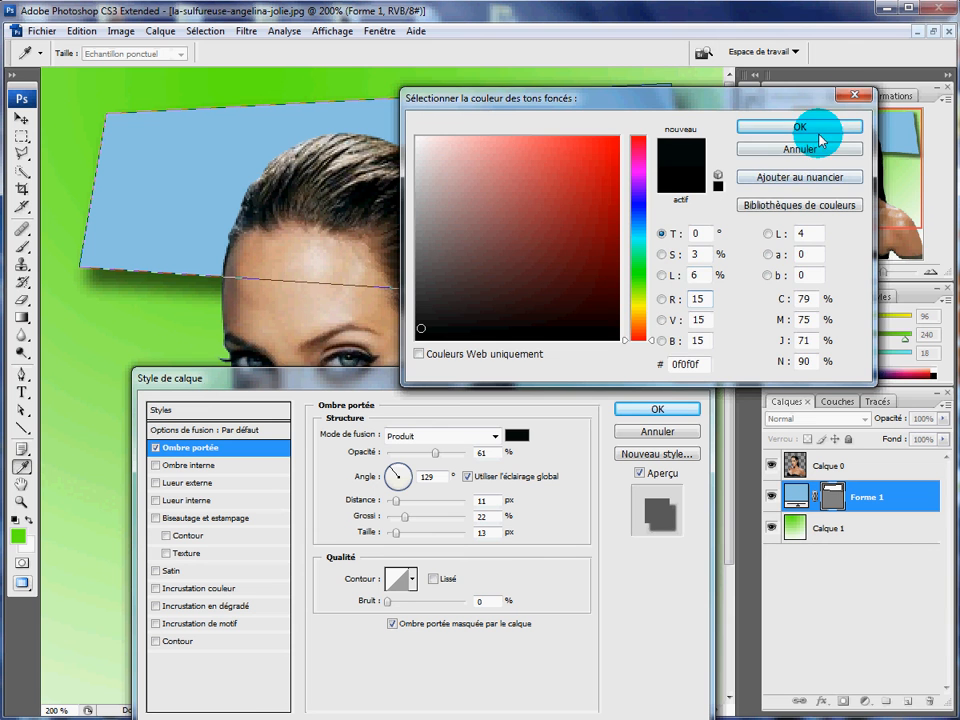
pyautogui.click(841, 100)
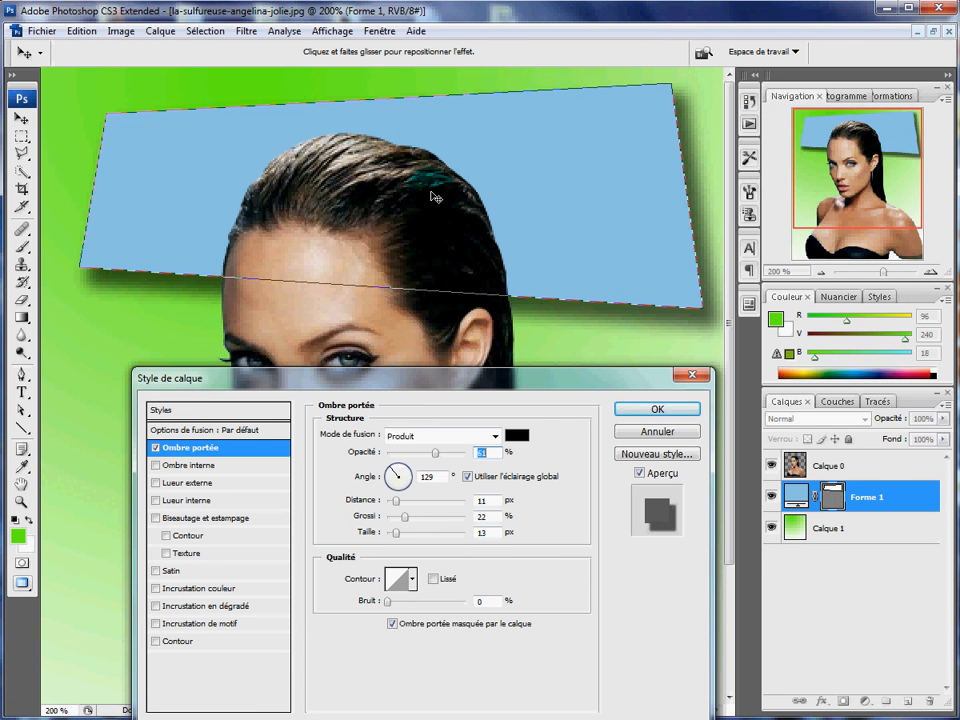
pyautogui.click(657, 409)
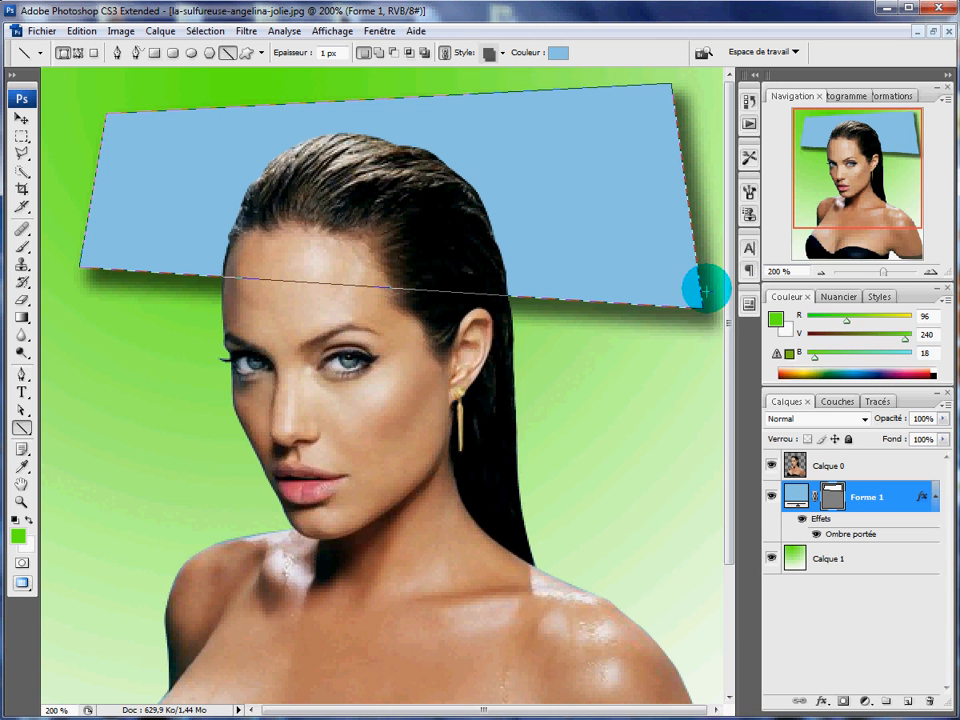
# Add a drop shadow to the portrait layer Calque 0, offset to a -143° angle and 10 px distance.
pyautogui.click(833, 466)
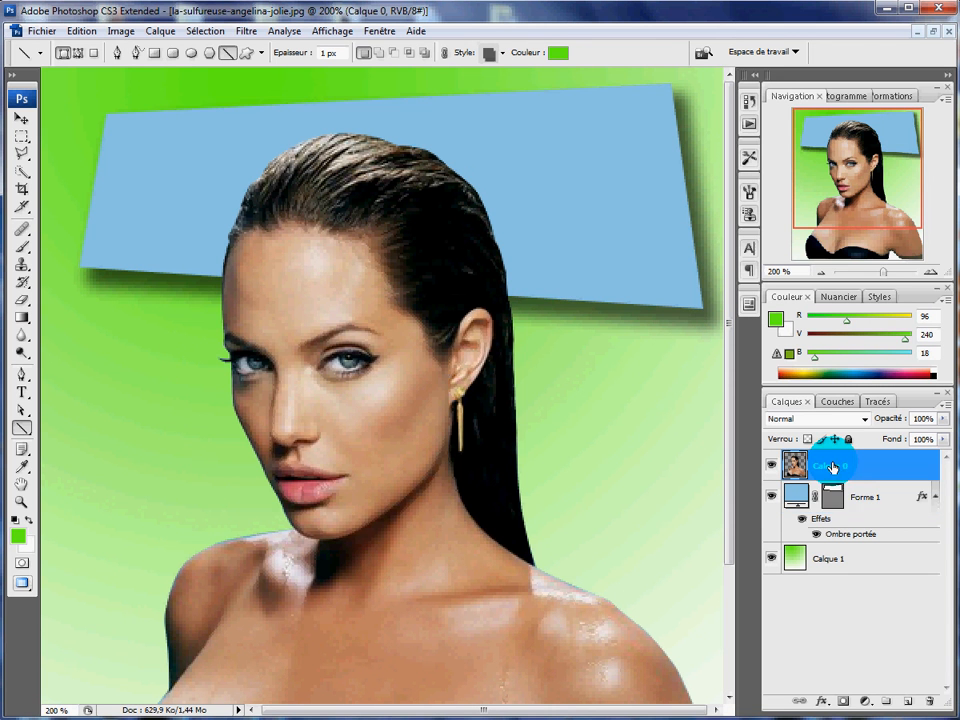
pyautogui.click(821, 703)
pyautogui.click(868, 530)
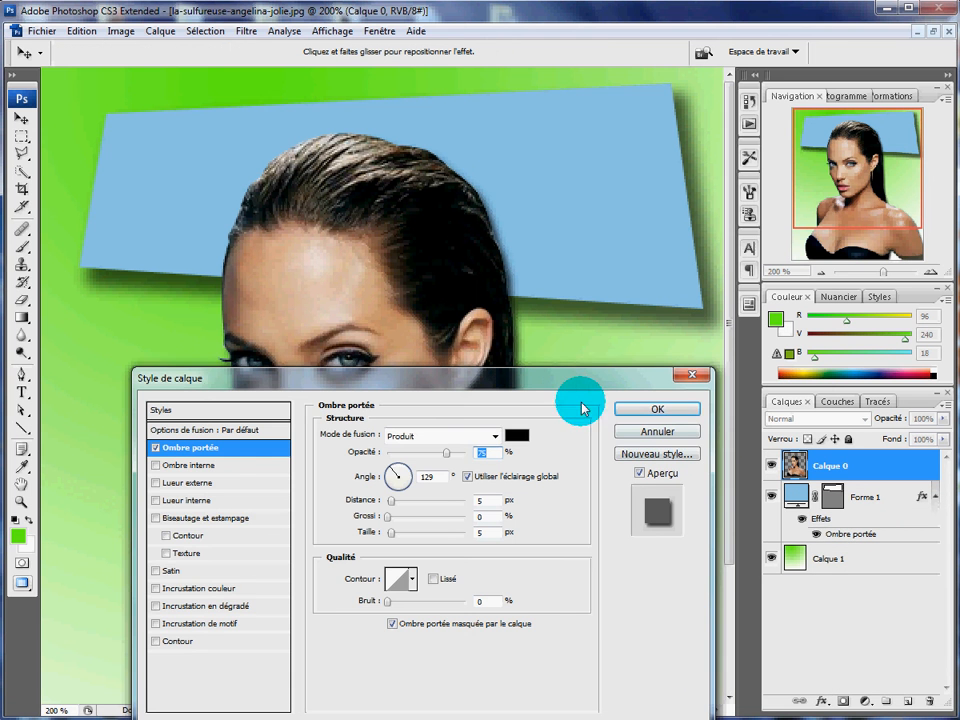
pyautogui.moveTo(568, 386); pyautogui.dragTo(299, 305)
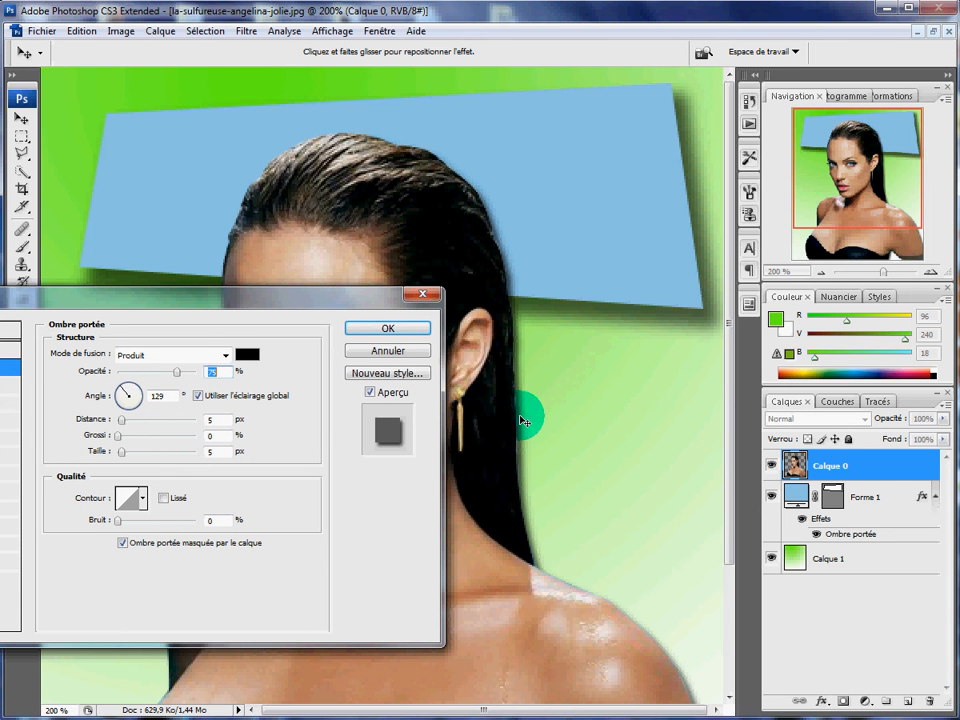
pyautogui.moveTo(523, 422)
pyautogui.mouseDown()
pyautogui.moveTo(529, 435)
pyautogui.moveTo(540, 430)
pyautogui.moveTo(546, 401)
pyautogui.moveTo(533, 404)
pyautogui.moveTo(538, 393)
pyautogui.moveTo(531, 405)
pyautogui.moveTo(536, 380)
pyautogui.moveTo(542, 407)
pyautogui.moveTo(530, 403)
pyautogui.mouseUp()
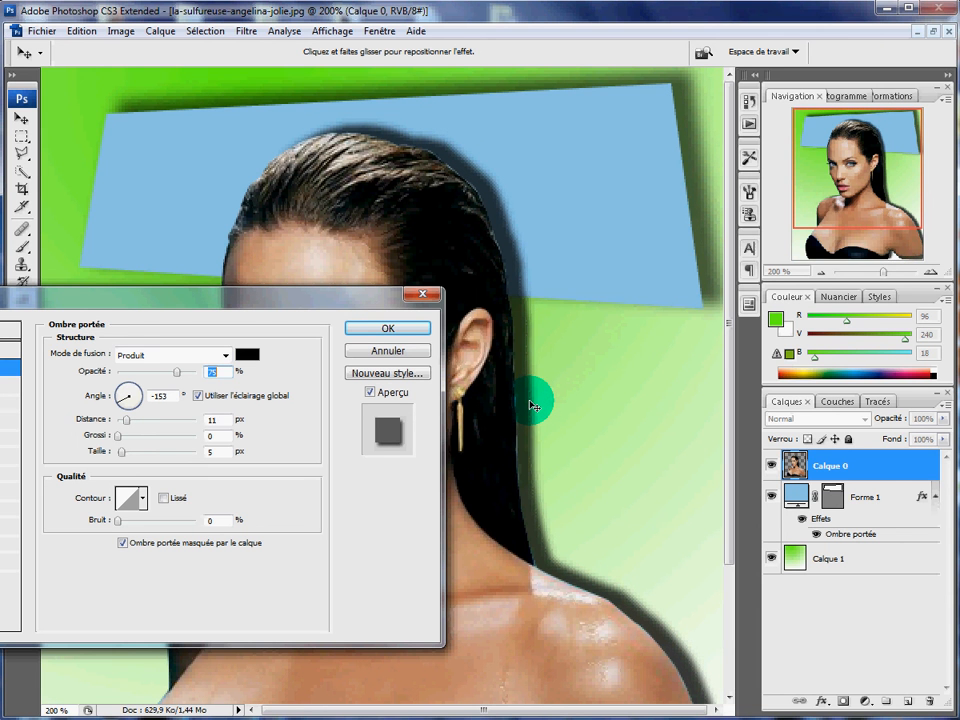
pyautogui.moveTo(534, 405); pyautogui.dragTo(530, 403)
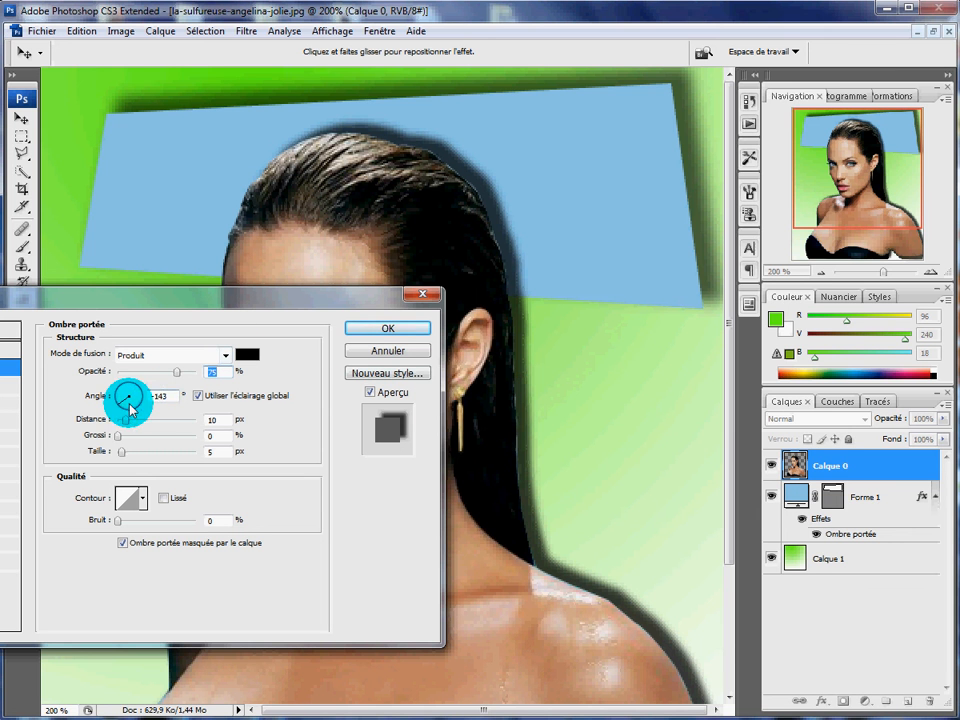
# Set the portrait shadow's angle to -135° and its opacity to 46 %, and apply the layer style.
pyautogui.moveTo(121, 403); pyautogui.dragTo(141, 404)
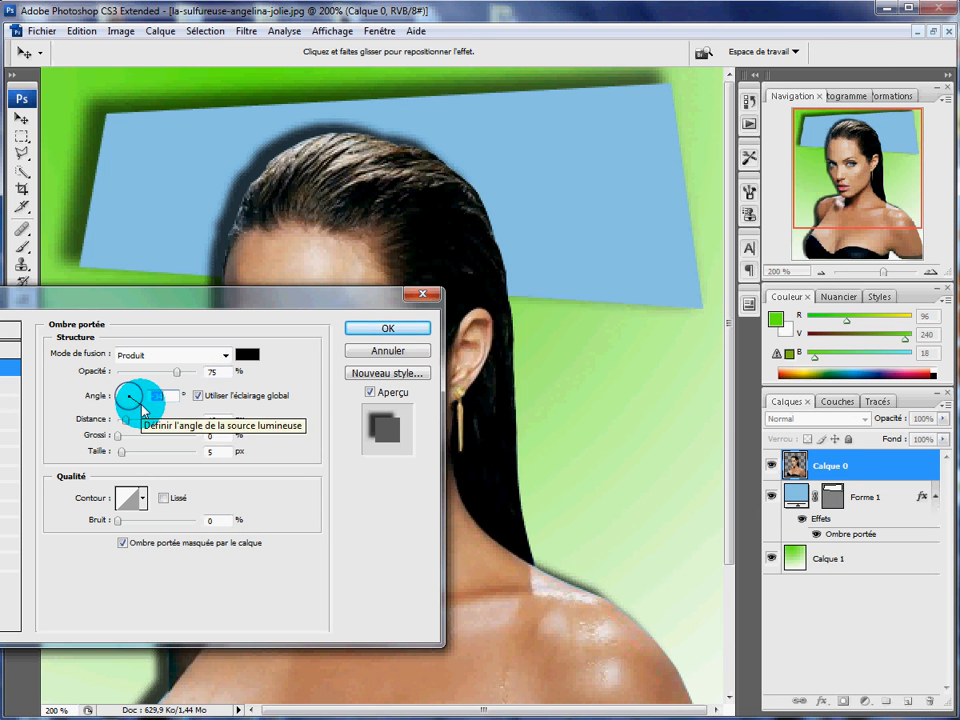
pyautogui.moveTo(141, 402); pyautogui.dragTo(123, 410)
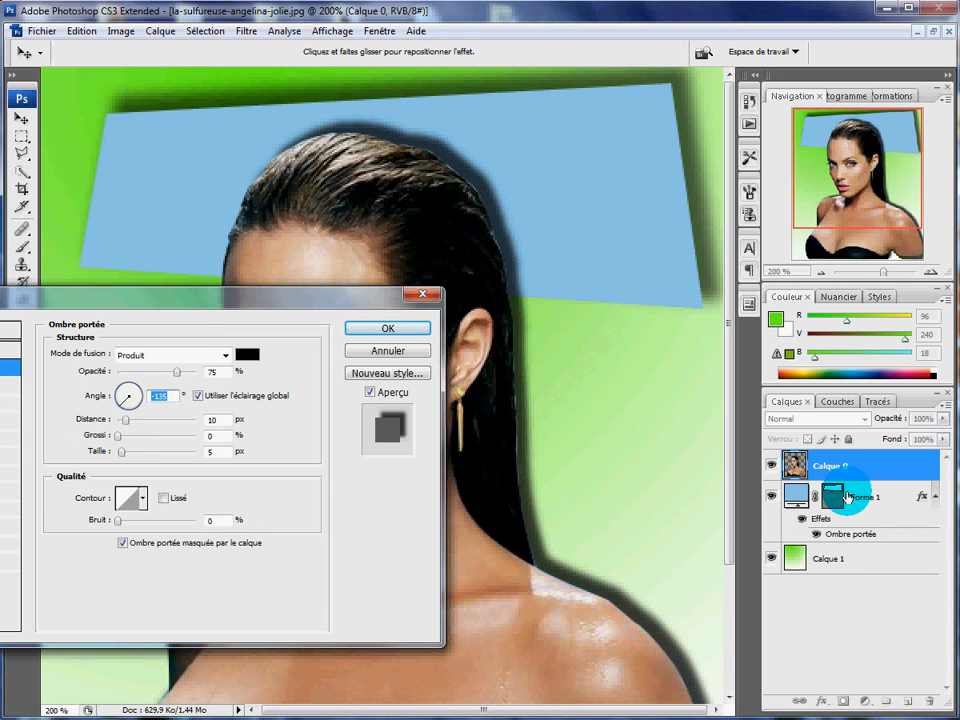
pyautogui.click(163, 375)
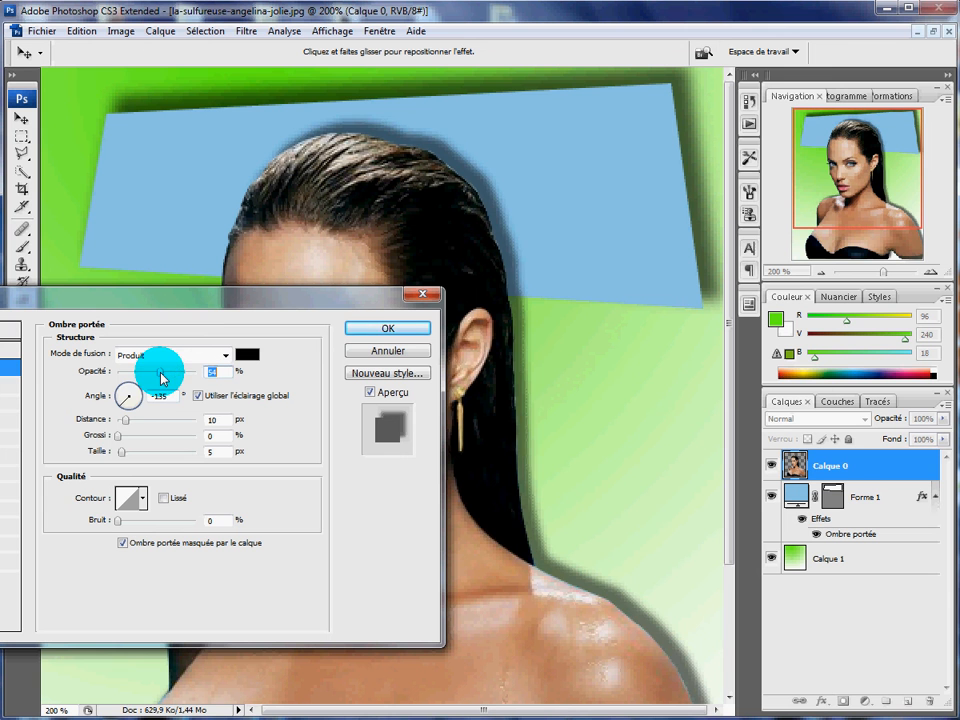
pyautogui.moveTo(163, 375)
pyautogui.mouseDown()
pyautogui.moveTo(148, 375)
pyautogui.moveTo(156, 375)
pyautogui.mouseUp()
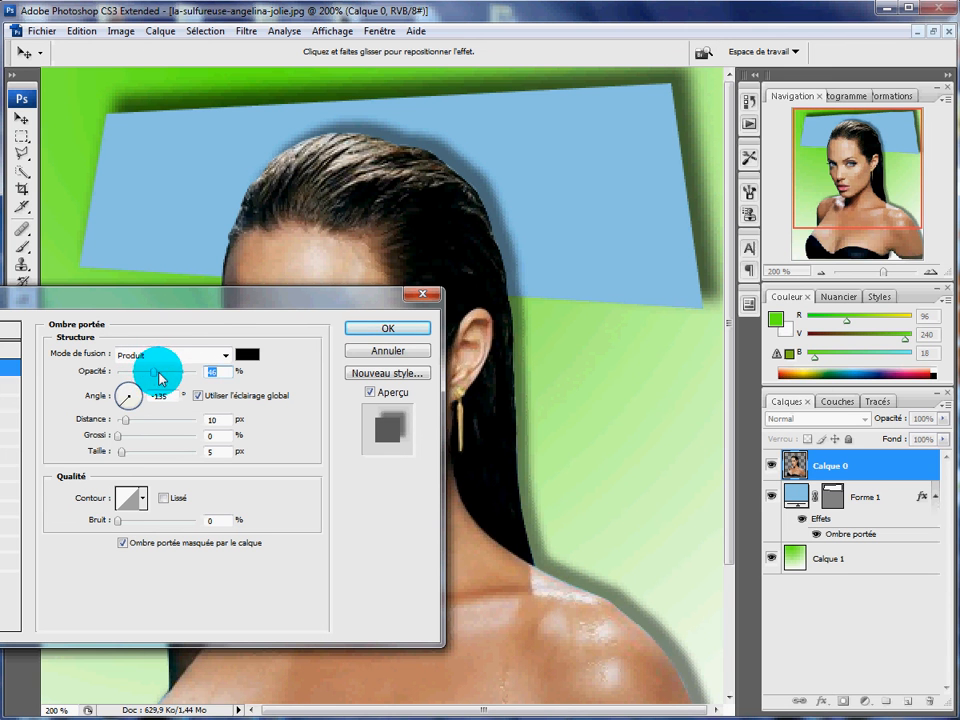
pyautogui.click(389, 330)
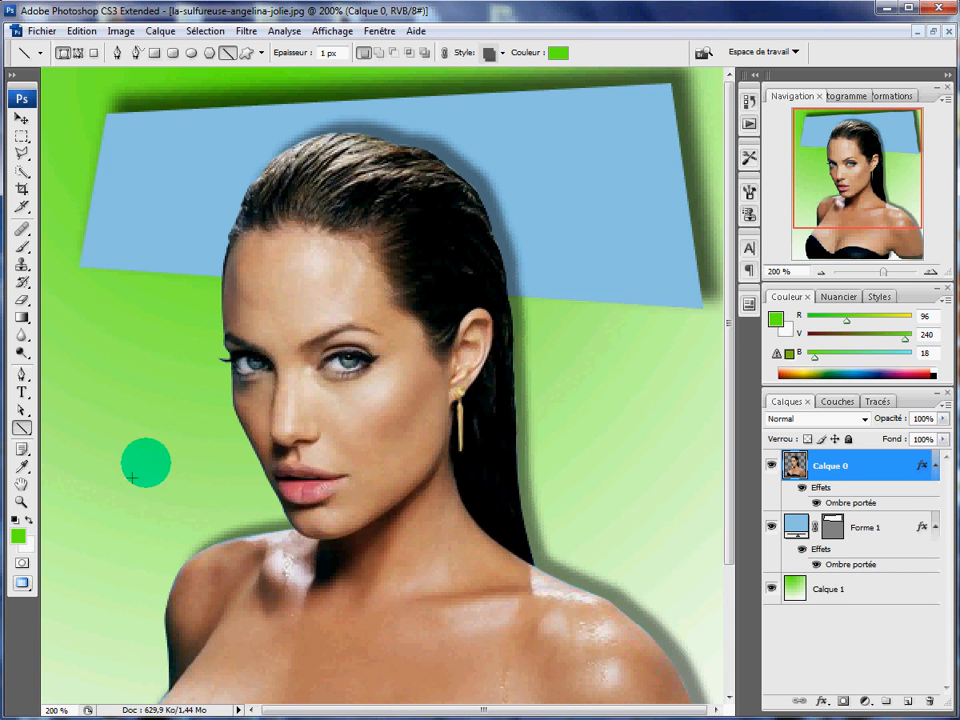
# Create a new empty layer above the portrait and set the horizontal Type tool's font size to 48 pt.
pyautogui.click(22, 393)
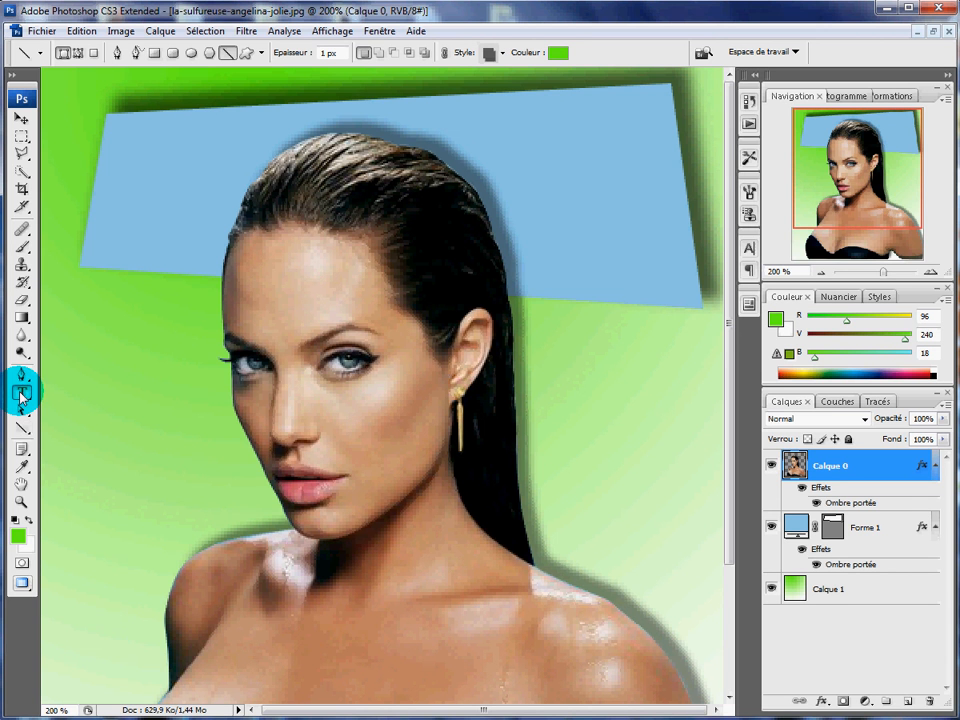
pyautogui.click(21, 392)
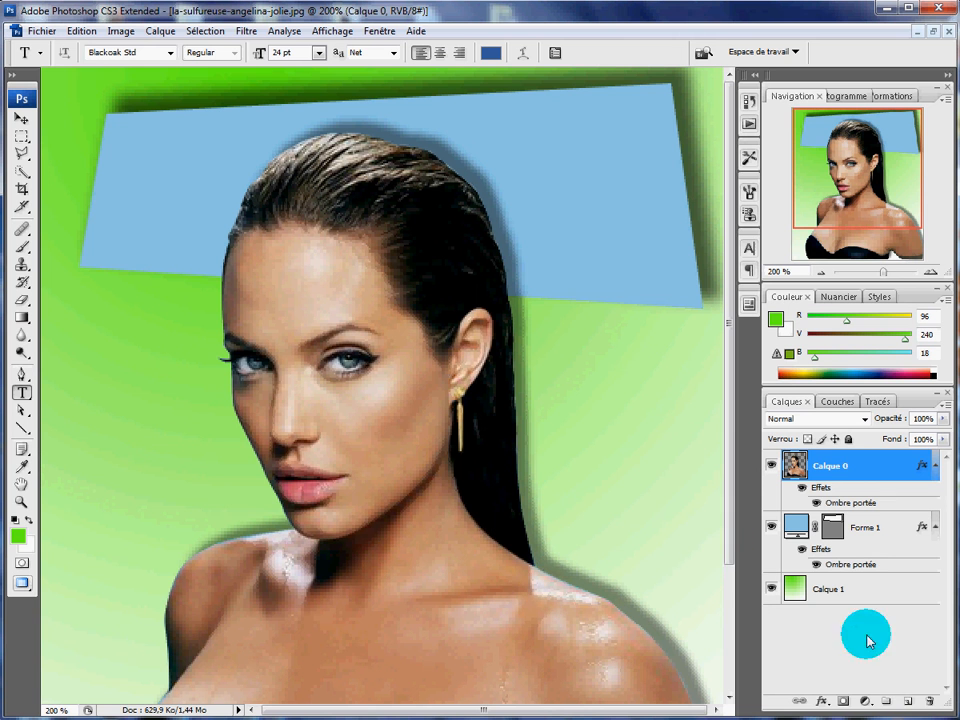
pyautogui.click(908, 705)
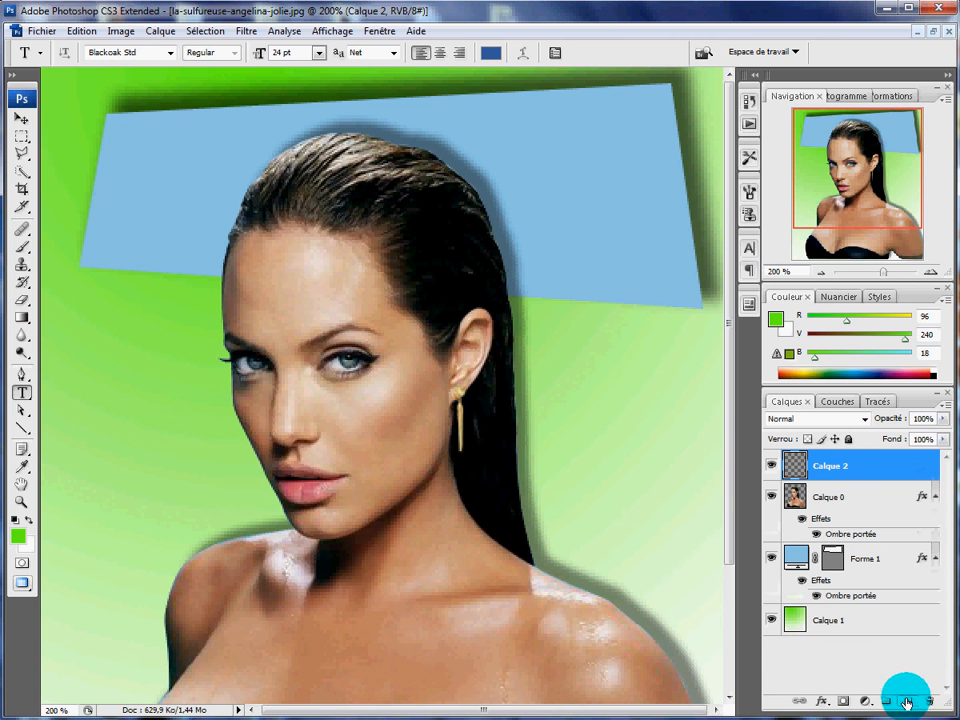
pyautogui.click(319, 53)
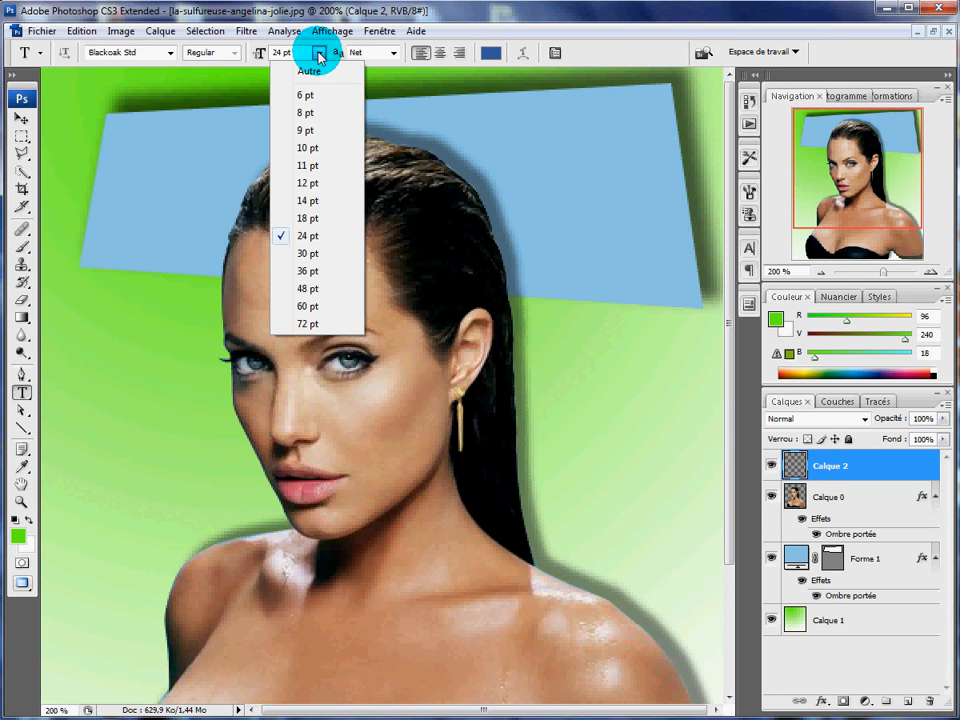
pyautogui.click(308, 289)
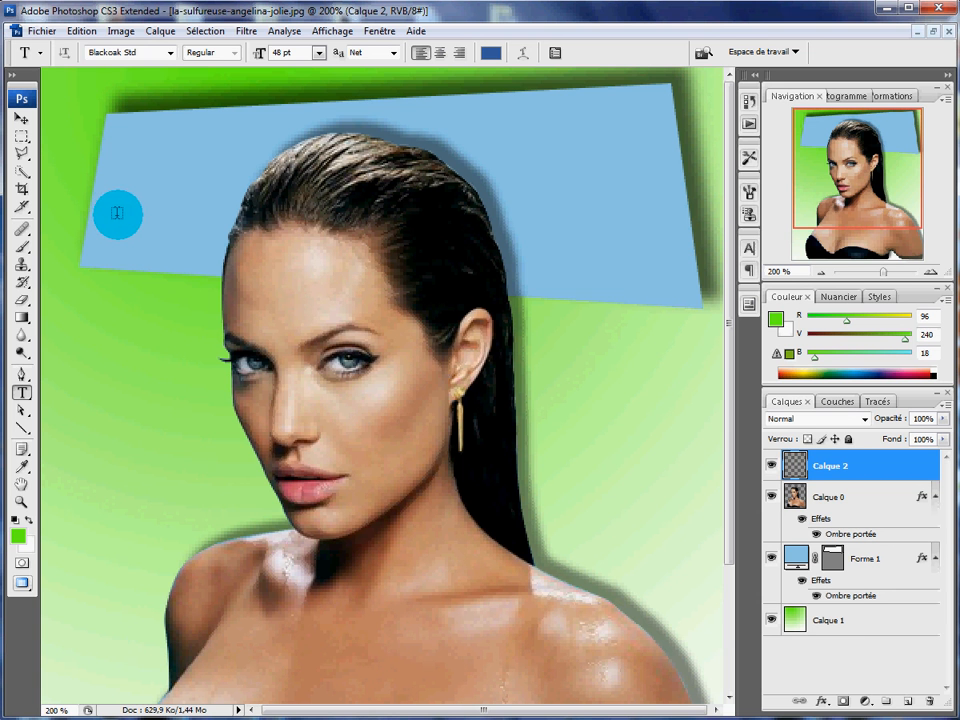
# Set the foreground colour to blue (RGB 18, 44, 240) and add the title "pouzolles" on the light-blue shape.
pyautogui.click(18, 536)
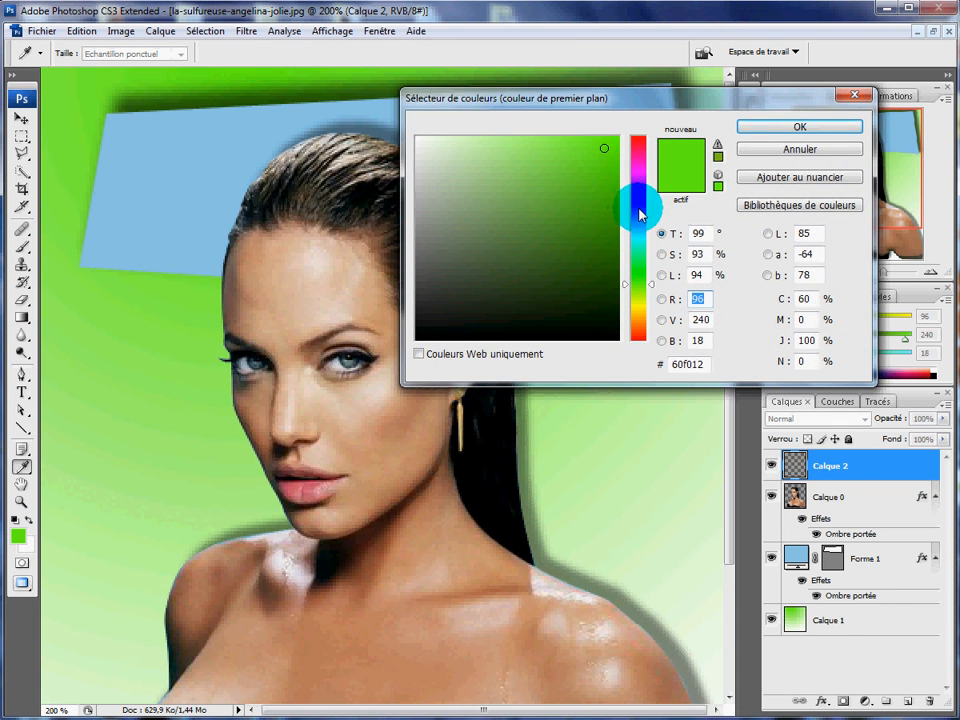
pyautogui.click(636, 207)
pyautogui.click(752, 128)
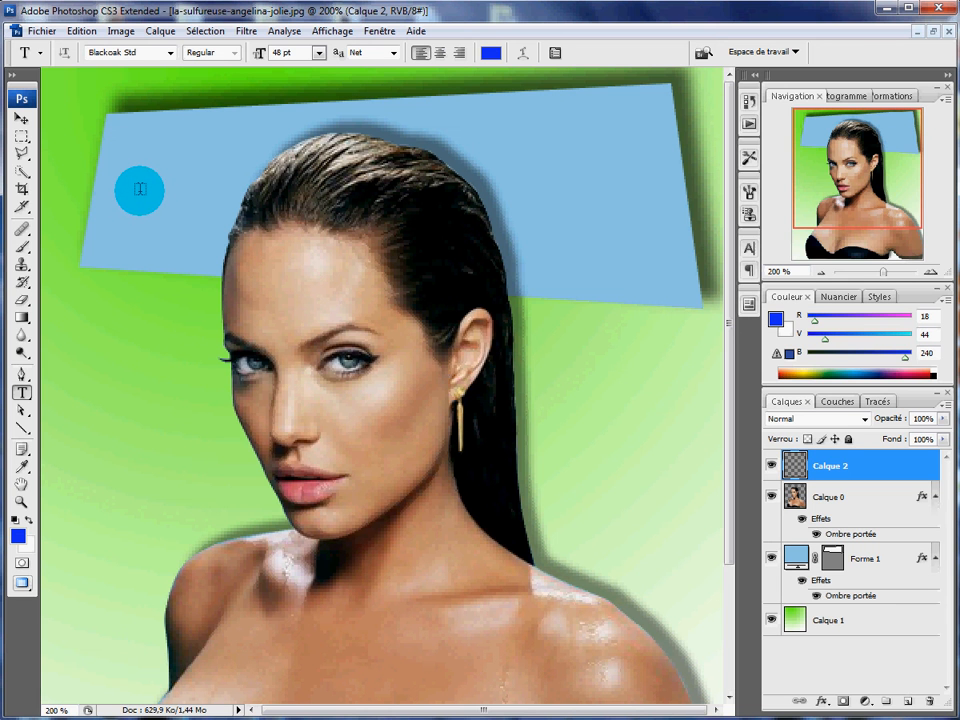
pyautogui.click(139, 182)
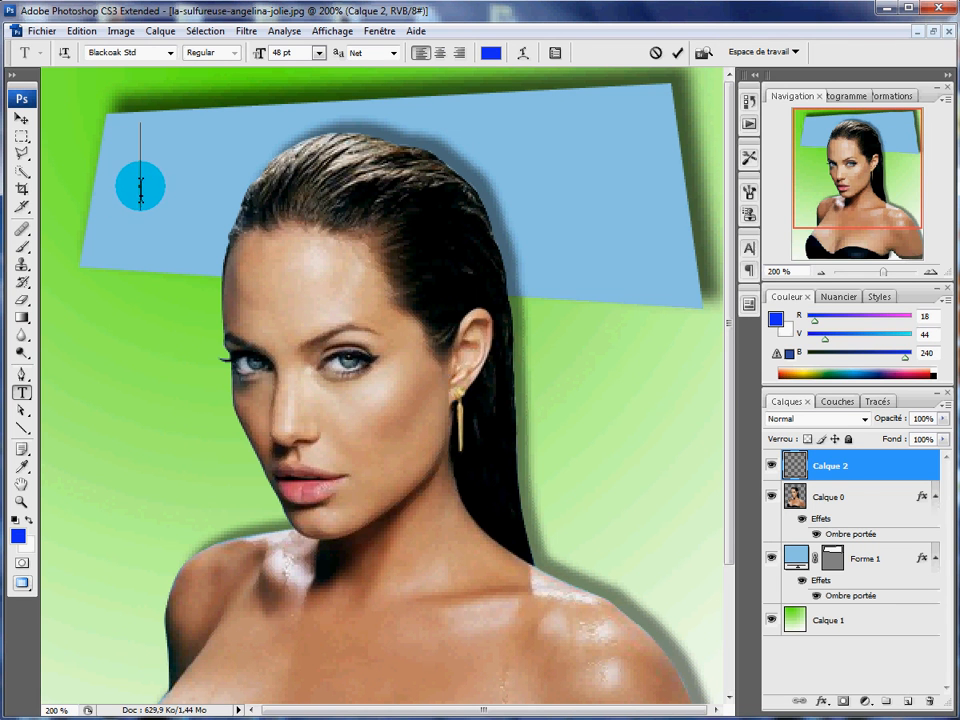
pyautogui.write('p')
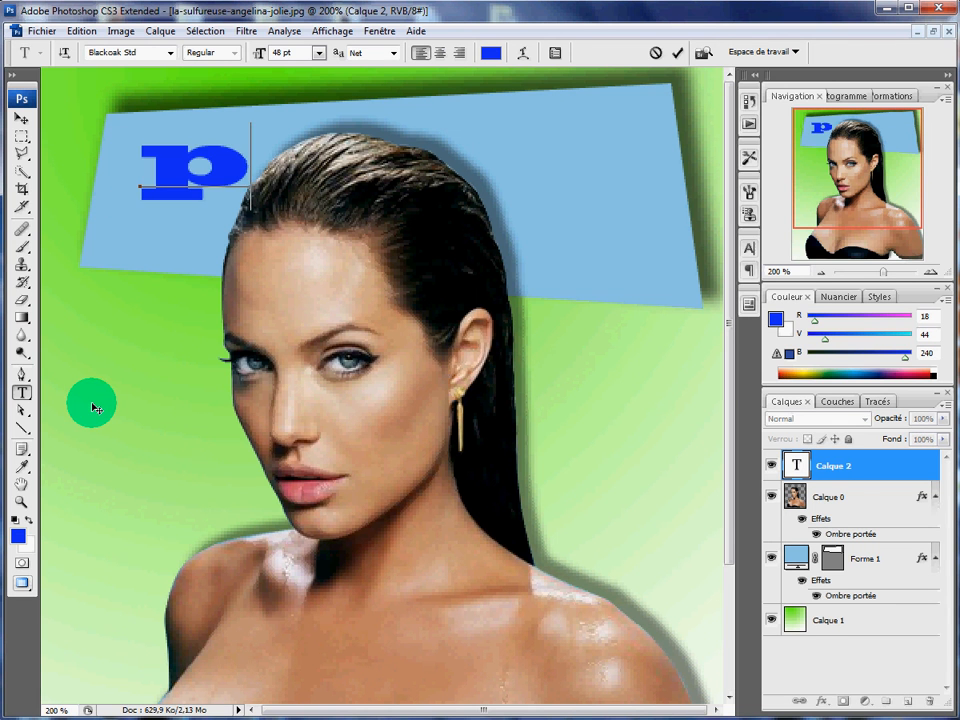
pyautogui.write('ouzol')
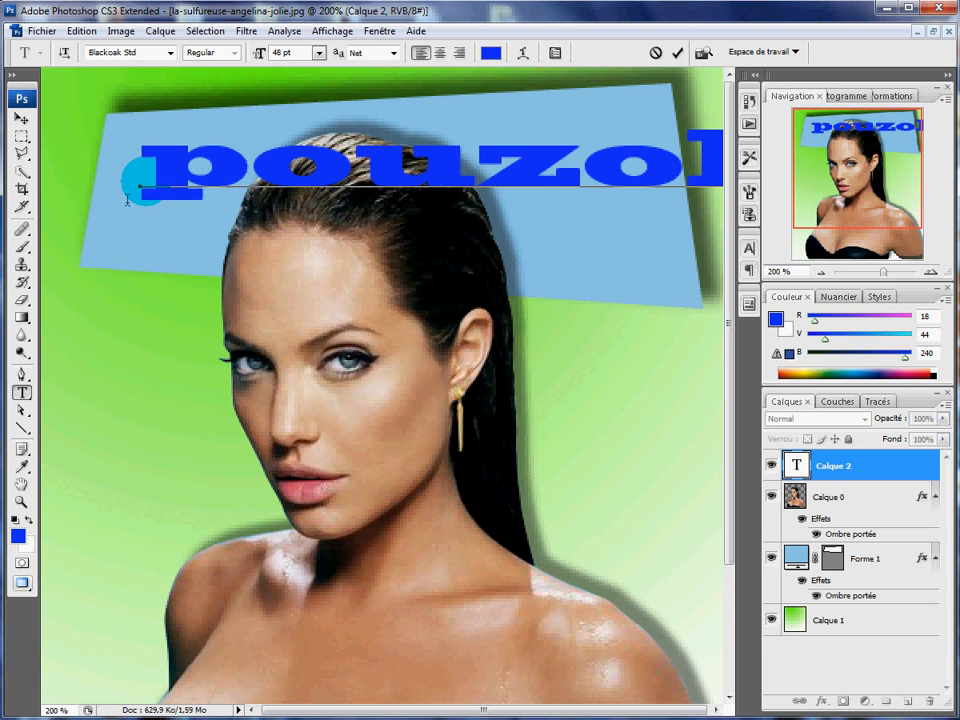
# Reduce the "pouzolles" title to 30 pt and shift it slightly left and down within the light-blue shape.
pyautogui.doubleClick(148, 166)
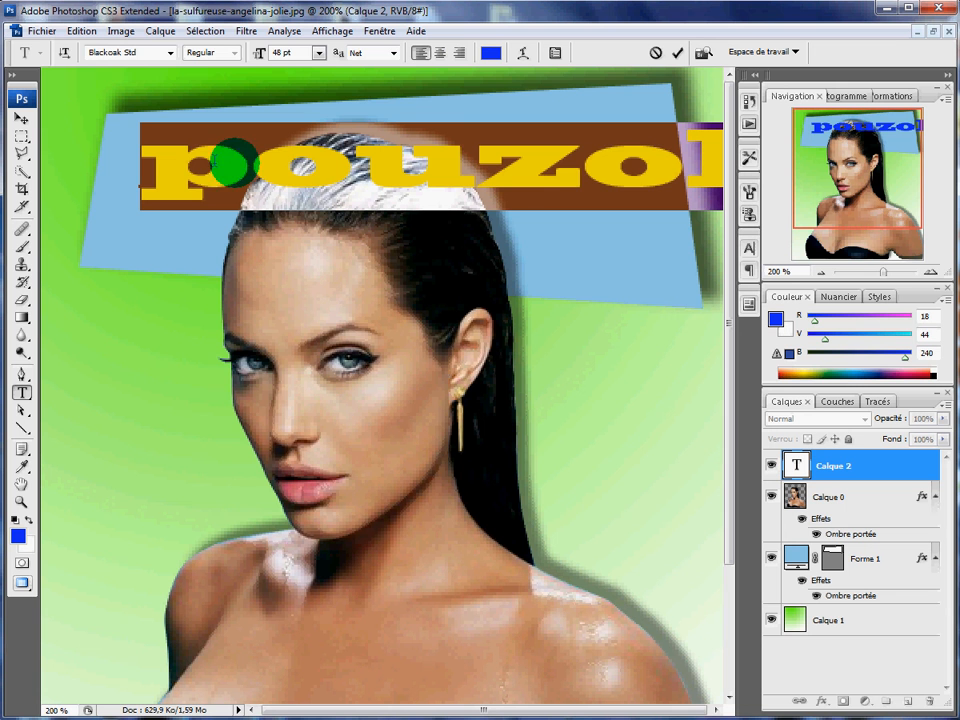
pyautogui.click(318, 52)
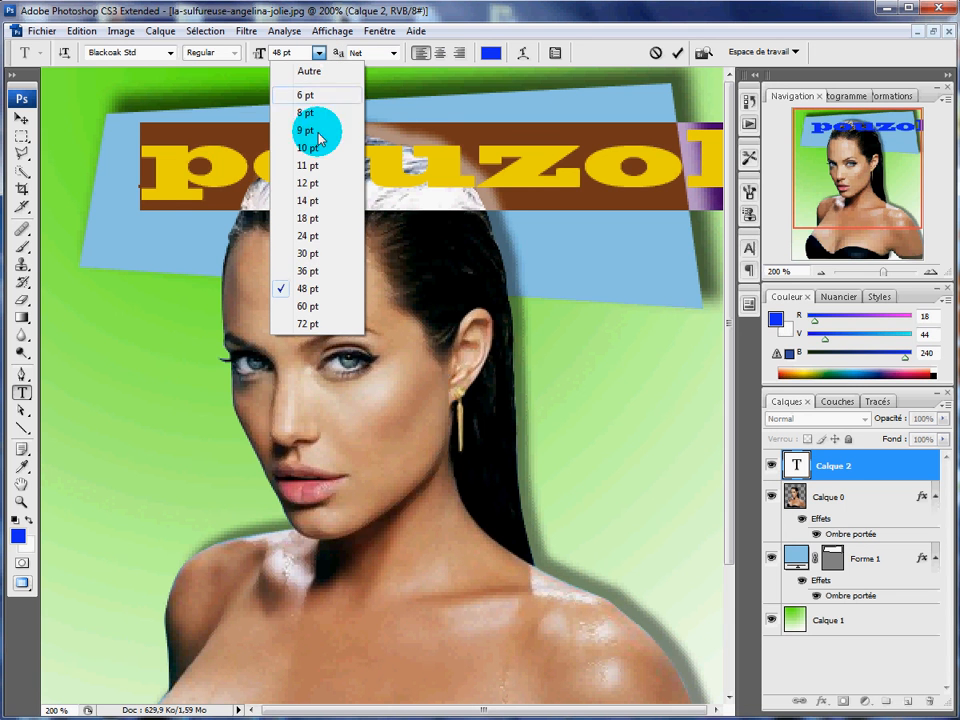
pyautogui.click(302, 253)
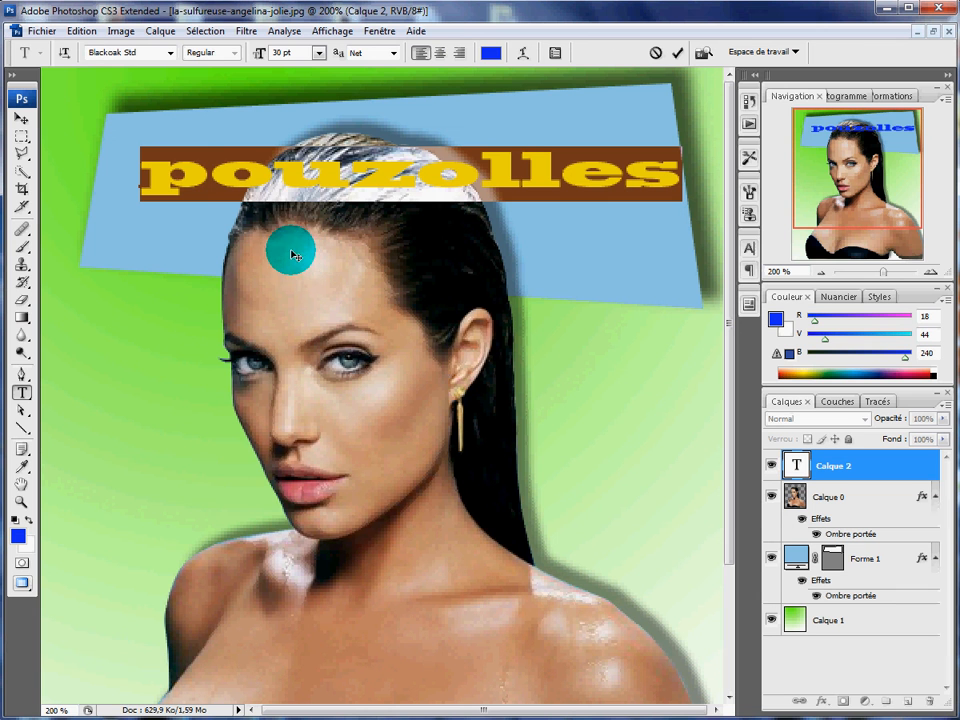
pyautogui.click(25, 124)
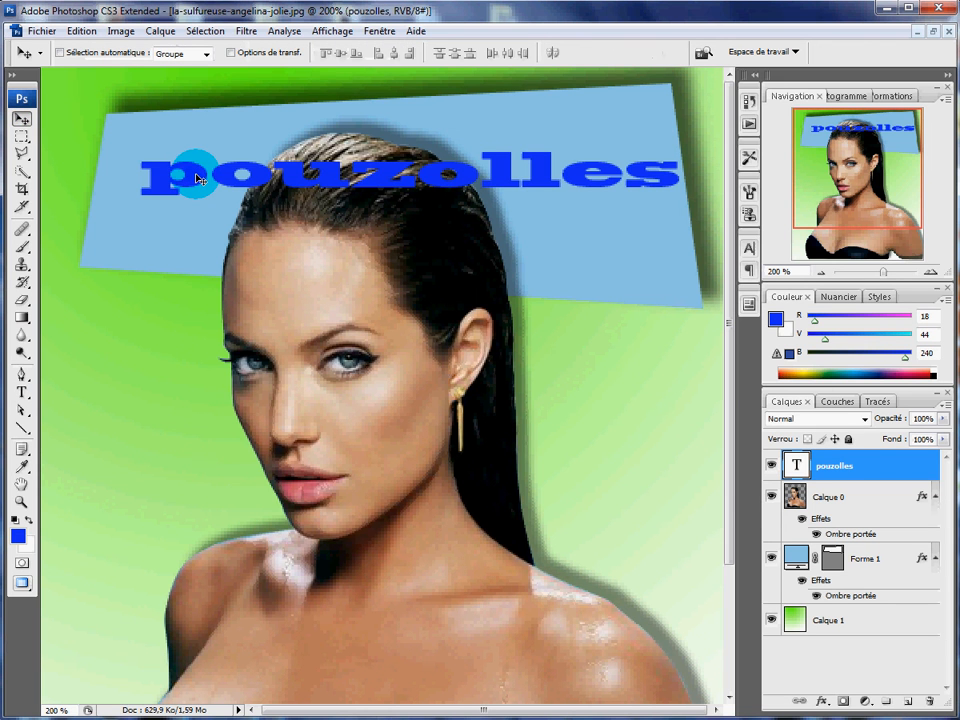
pyautogui.moveTo(197, 179)
pyautogui.mouseDown()
pyautogui.moveTo(182, 172)
pyautogui.moveTo(182, 181)
pyautogui.mouseUp()
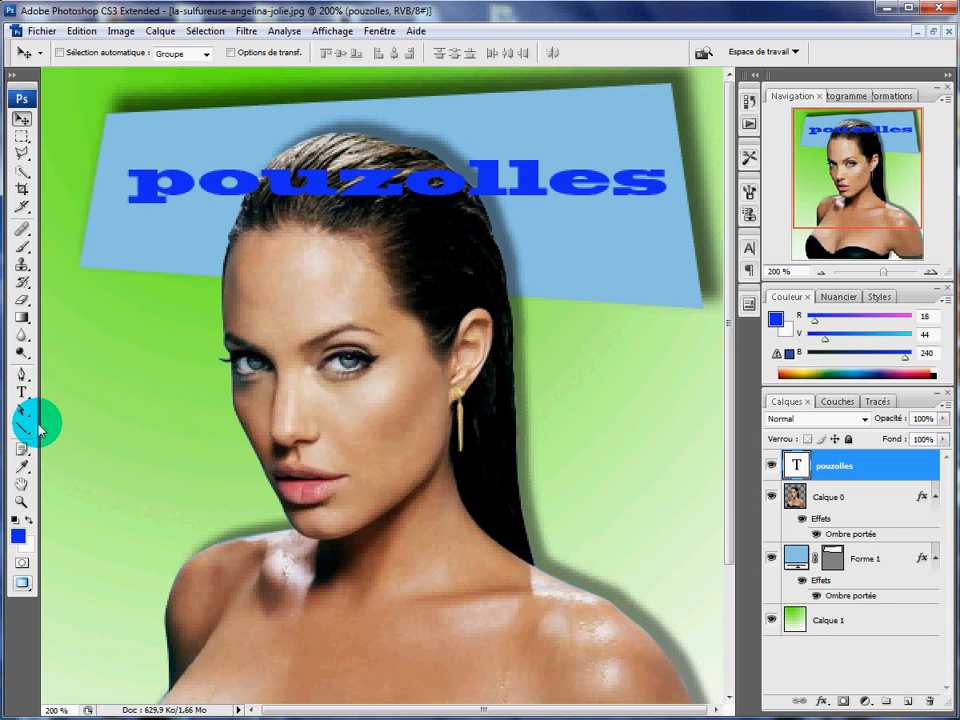
# Try to select the "pouzolles" title on the canvas with the Direct Selection tool.
pyautogui.moveTo(24, 414); pyautogui.dragTo(70, 422)
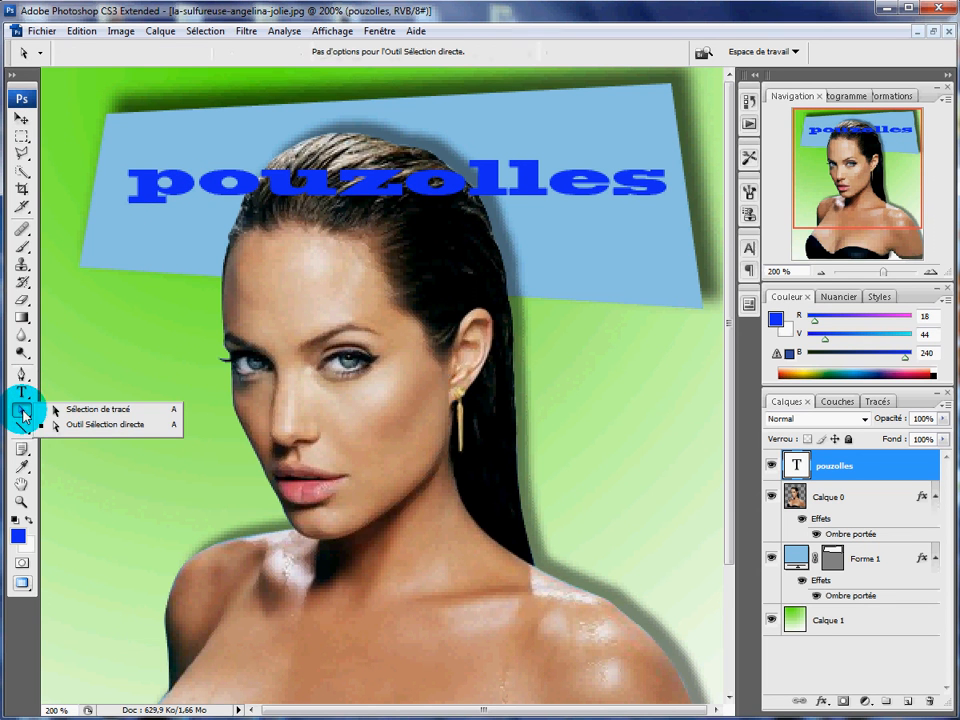
pyautogui.click(145, 183)
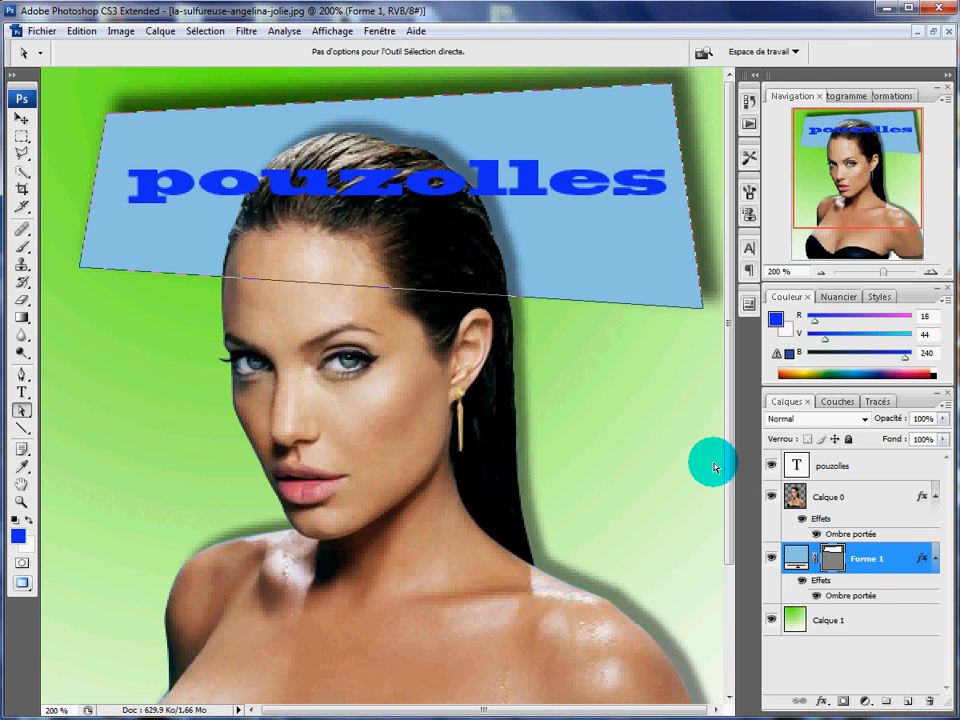
pyautogui.click(828, 467)
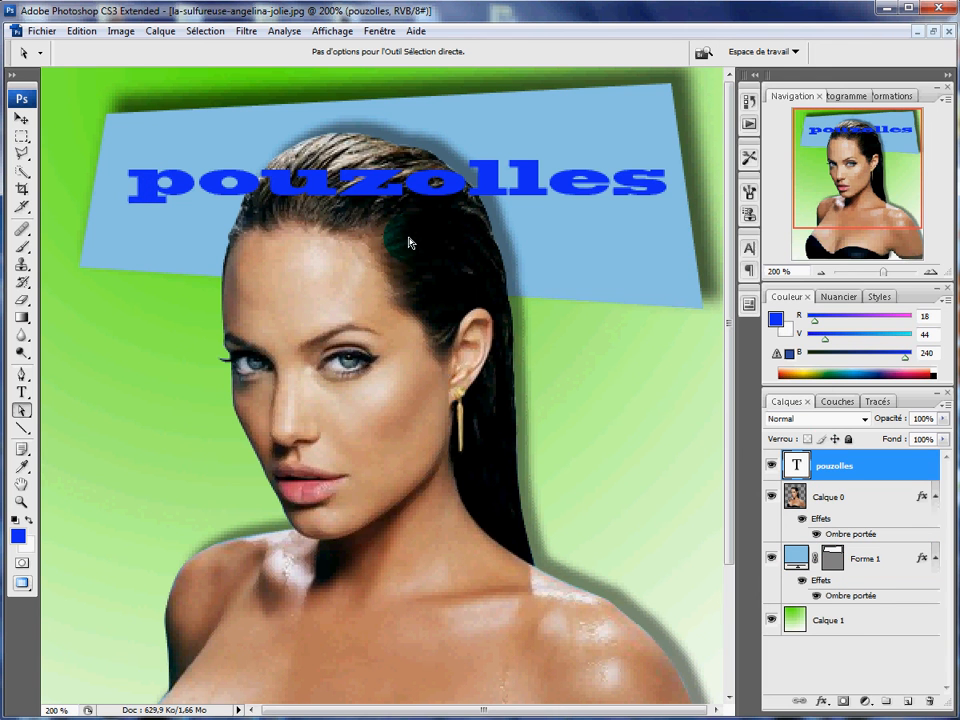
pyautogui.click(190, 185)
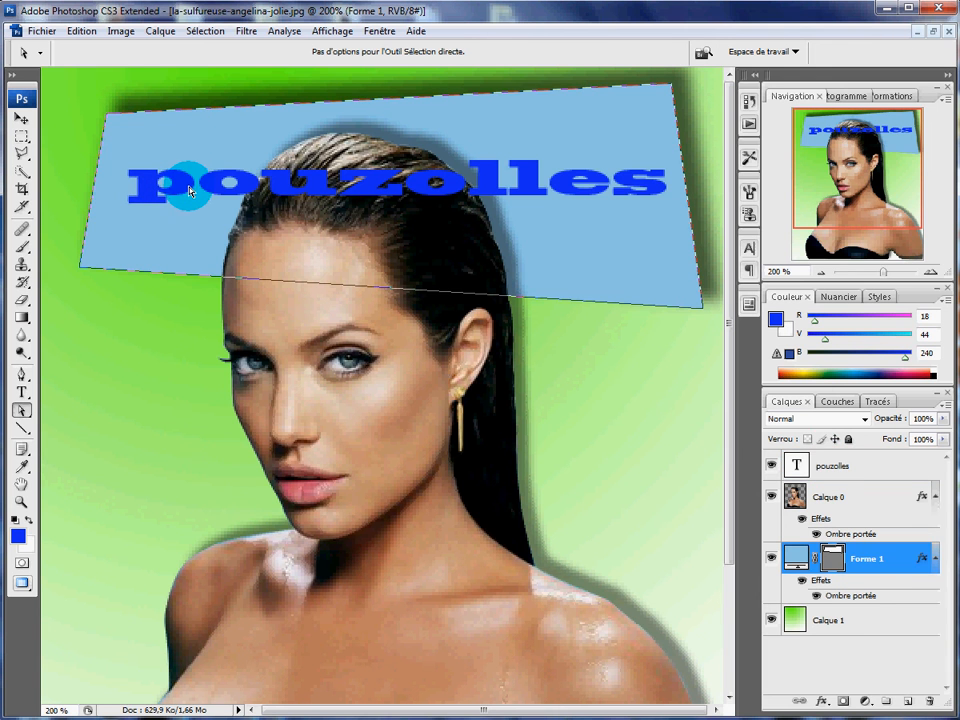
# Open the text warp settings for the "pouzolles" layer with the horizontal Type tool and choose the Drapeau style.
pyautogui.click(26, 395)
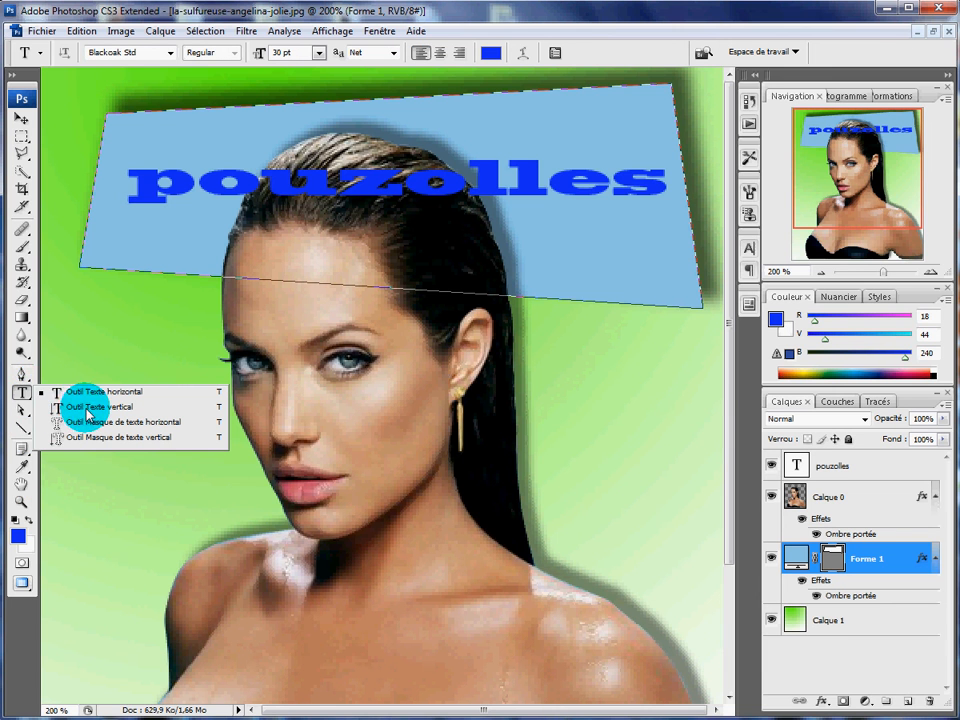
pyautogui.click(24, 393)
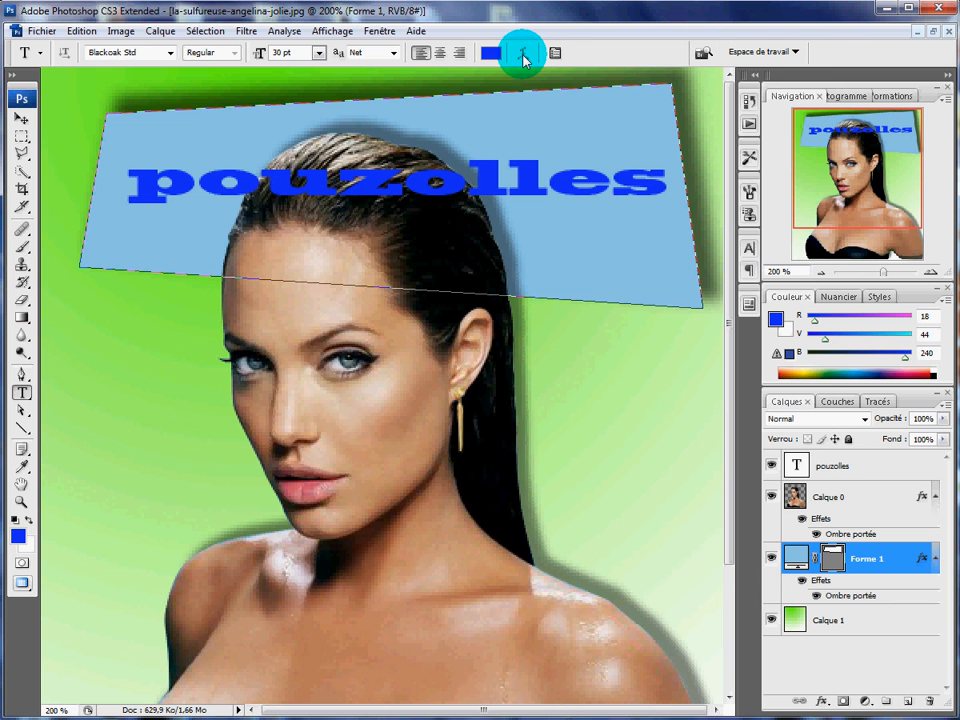
pyautogui.click(856, 466)
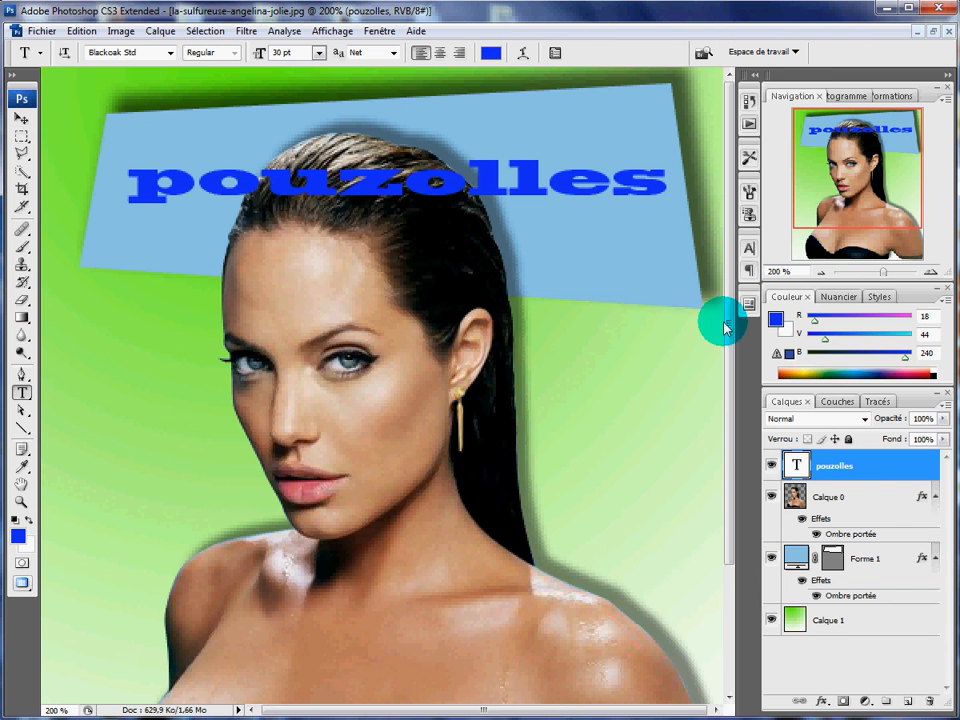
pyautogui.click(524, 56)
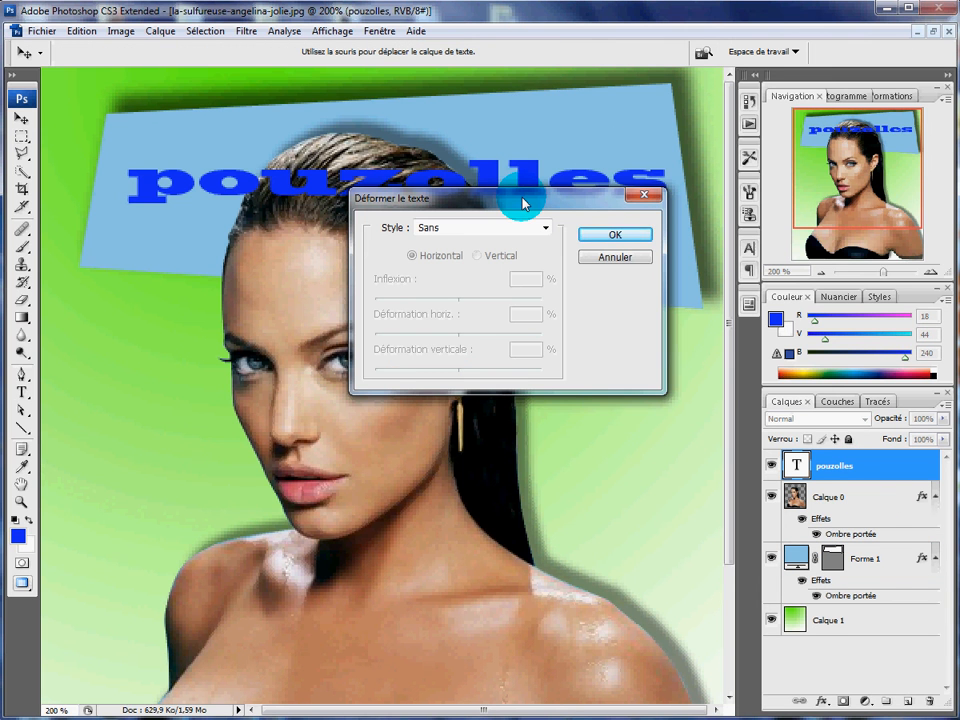
pyautogui.moveTo(522, 206); pyautogui.dragTo(462, 349)
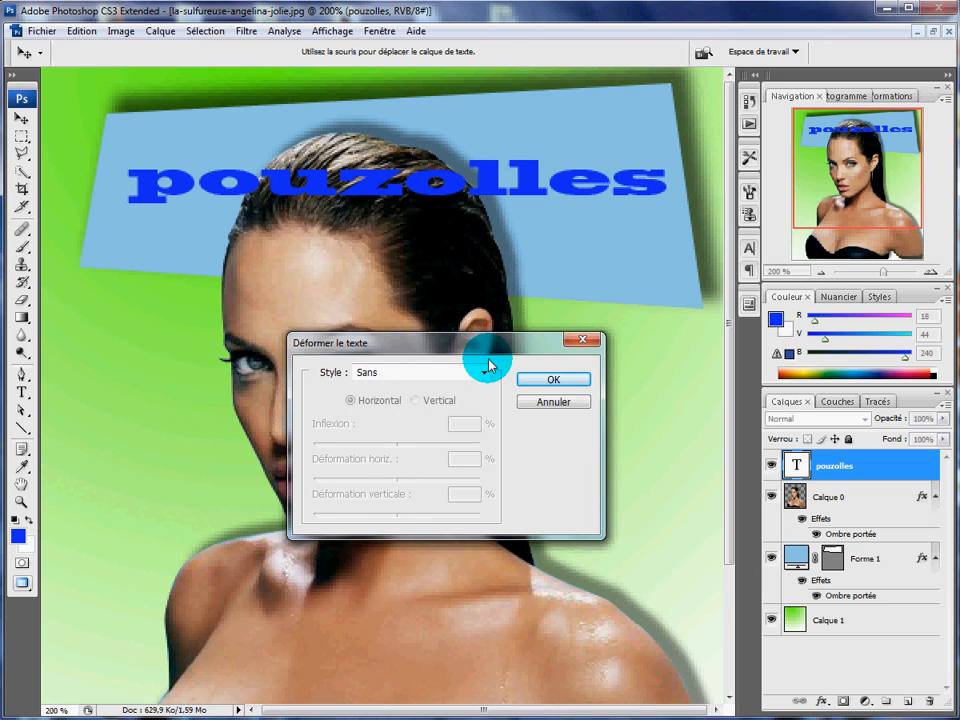
pyautogui.click(484, 374)
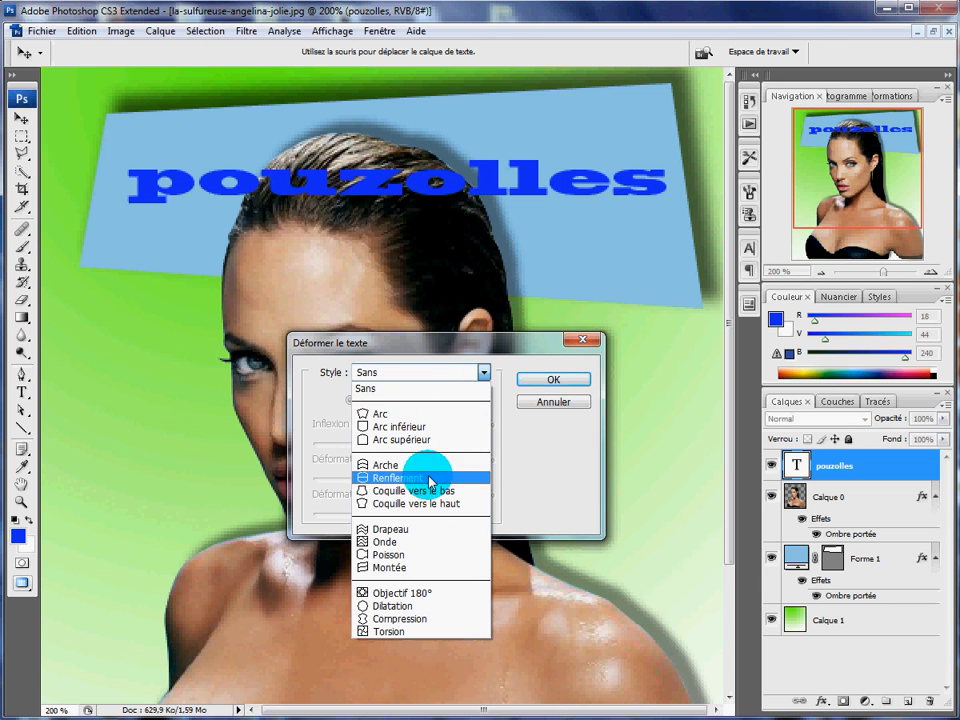
pyautogui.click(405, 530)
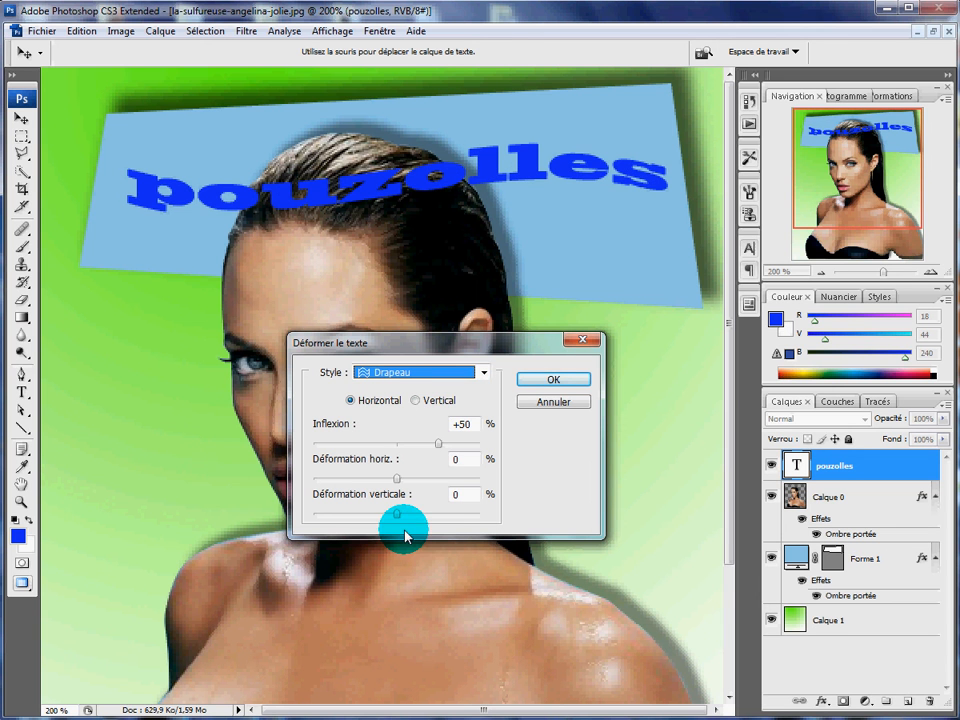
# Preview the vertical warp, keep it horizontal, and set Inflexion to -50 %, horizontal distortion to -40 % and vertical distortion to +13 %.
pyautogui.click(417, 401)
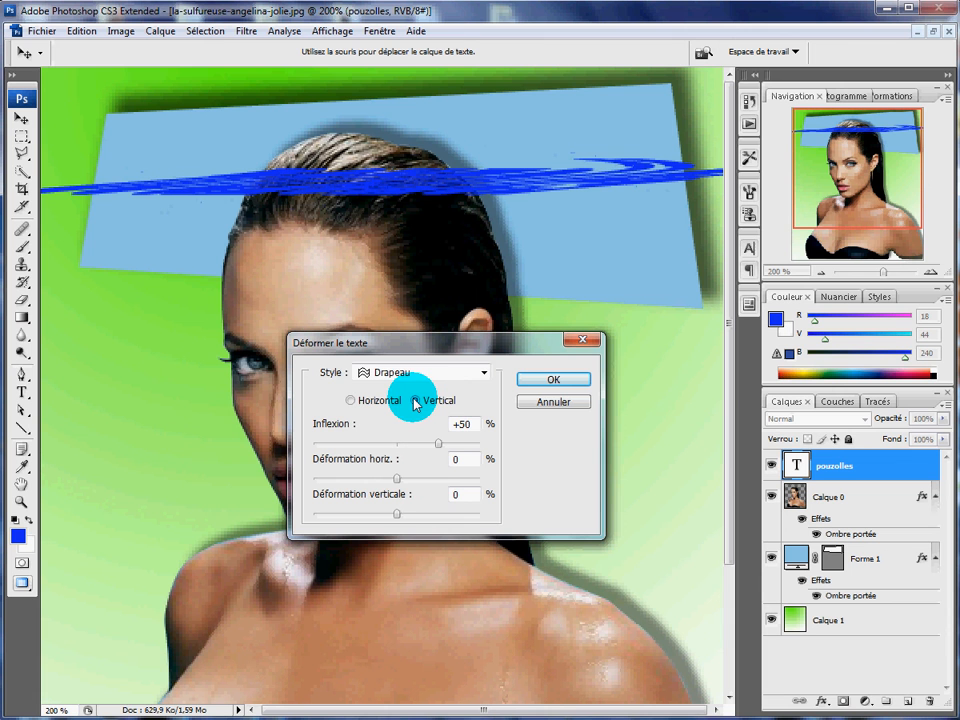
pyautogui.click(350, 401)
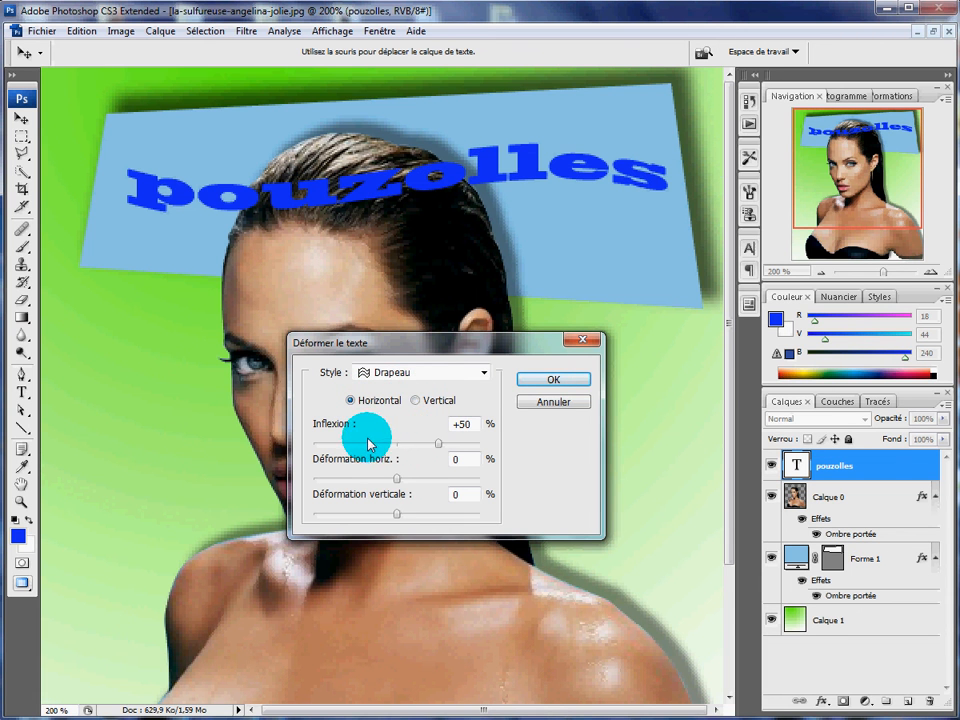
pyautogui.moveTo(439, 443); pyautogui.dragTo(356, 447)
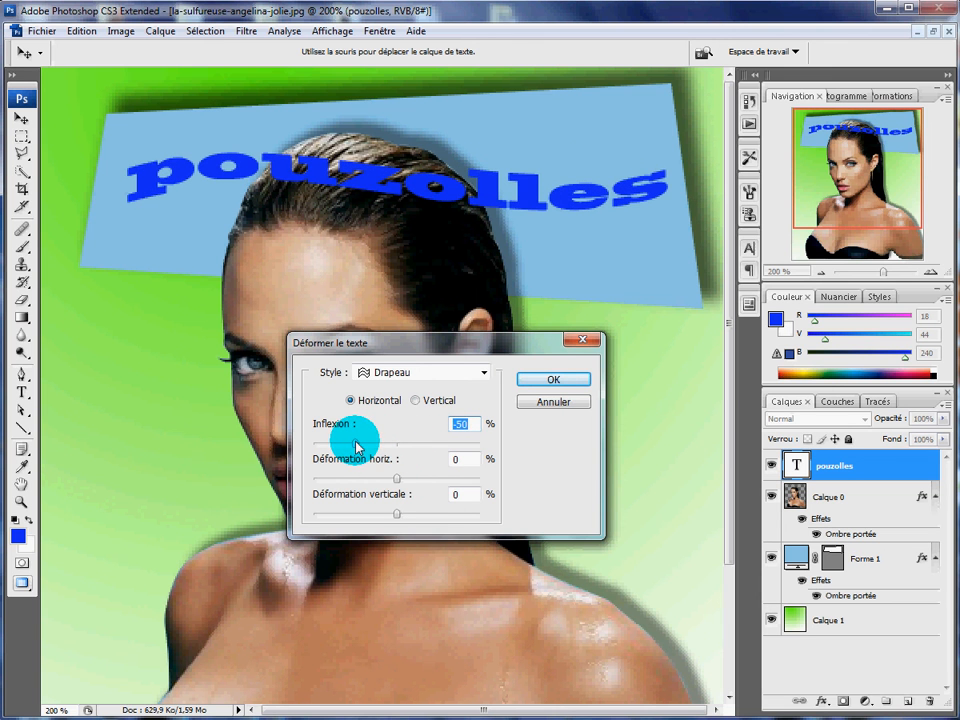
pyautogui.moveTo(397, 479); pyautogui.dragTo(365, 484)
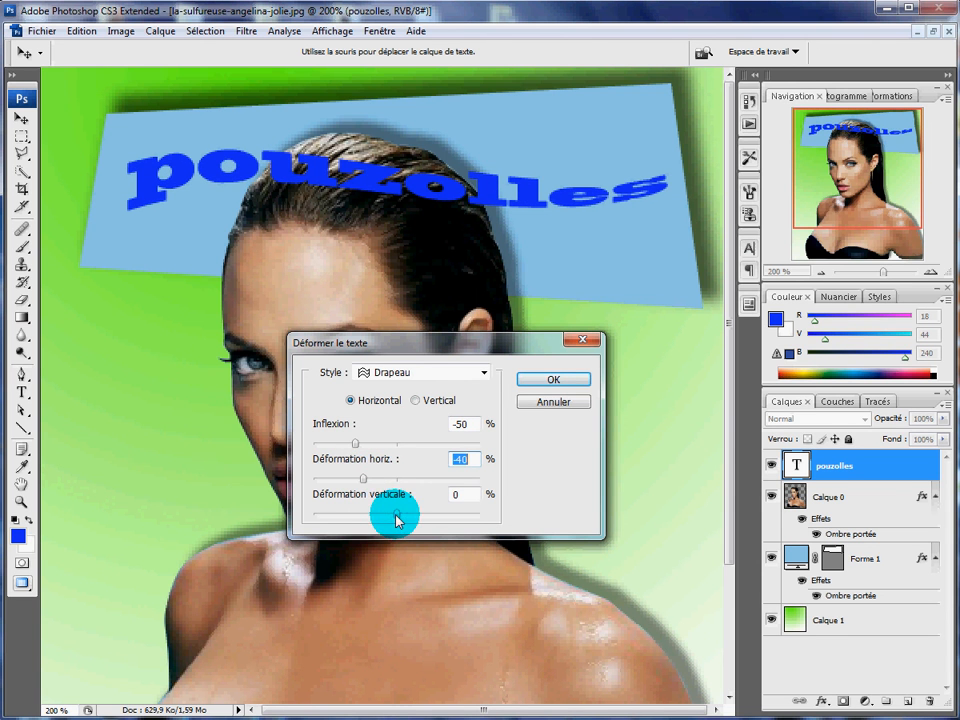
pyautogui.moveTo(395, 513)
pyautogui.mouseDown()
pyautogui.moveTo(419, 520)
pyautogui.moveTo(408, 518)
pyautogui.mouseUp()
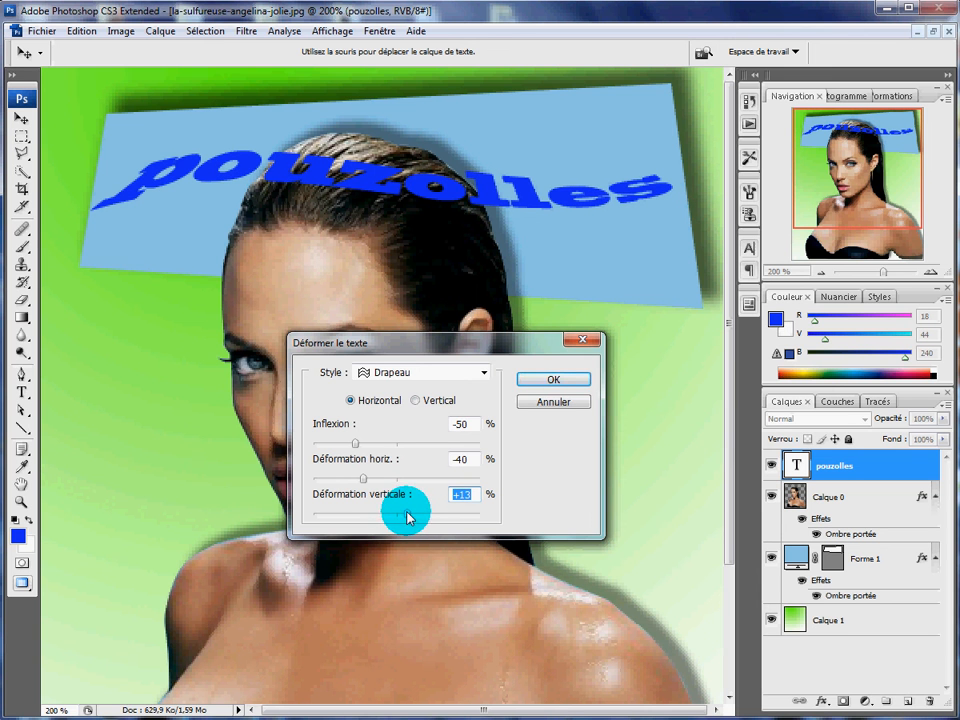
# Preview the Arc, Arc supérieur and Arche warp styles on the title.
pyautogui.click(486, 374)
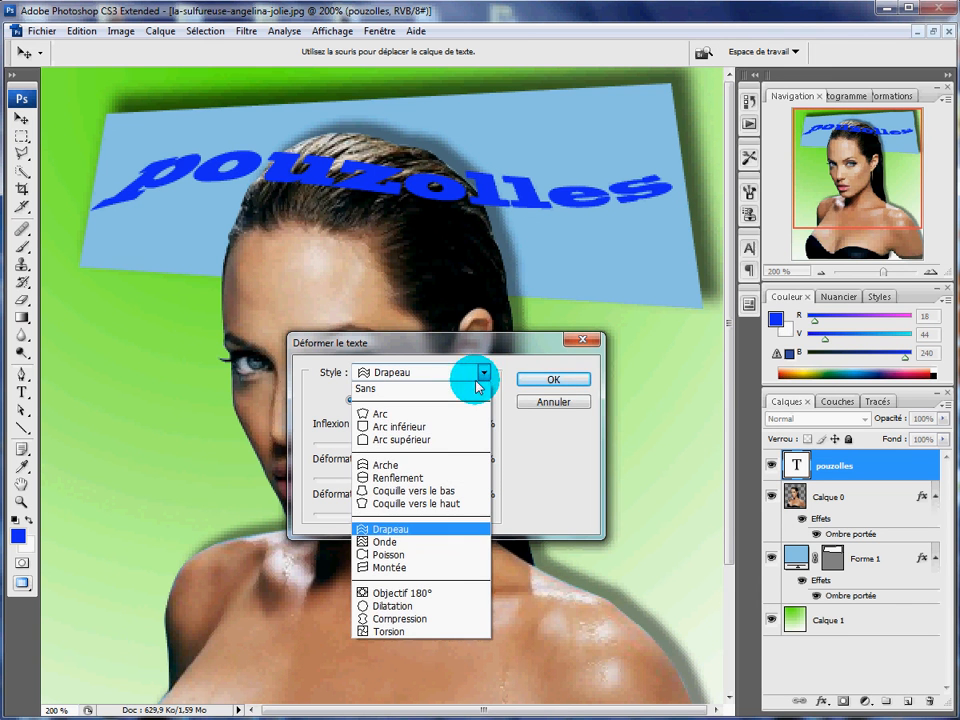
pyautogui.click(439, 415)
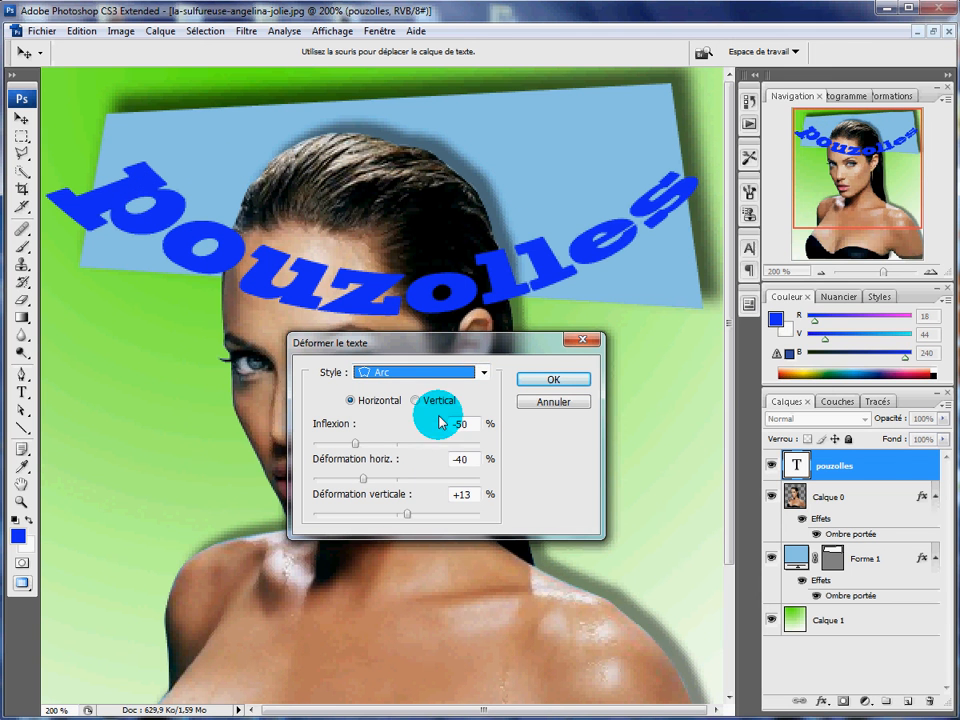
pyautogui.click(484, 374)
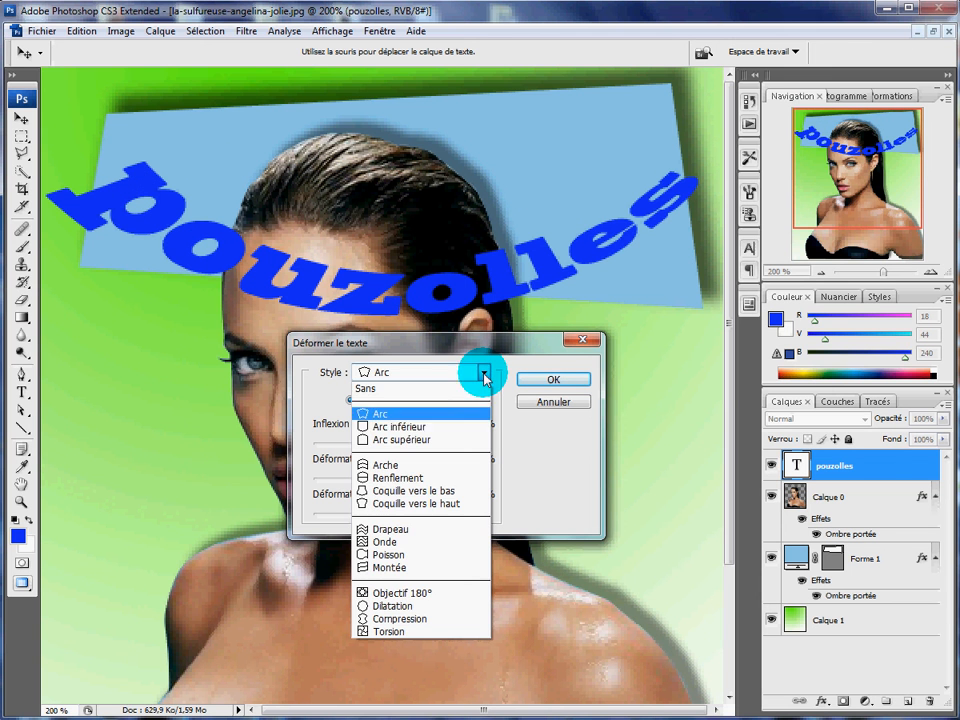
pyautogui.click(441, 440)
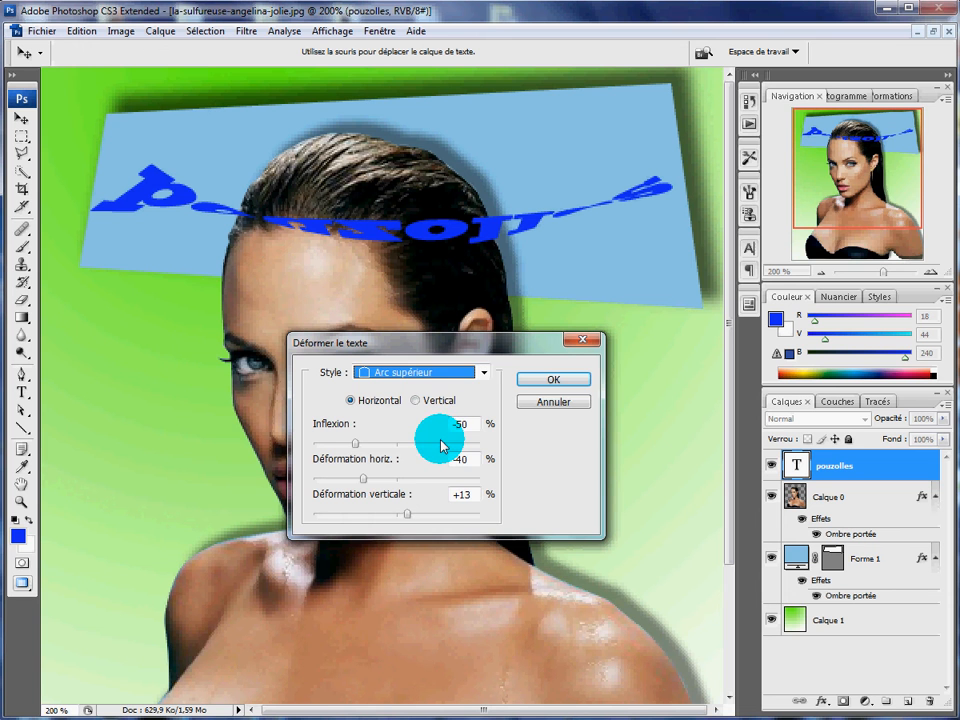
pyautogui.click(484, 373)
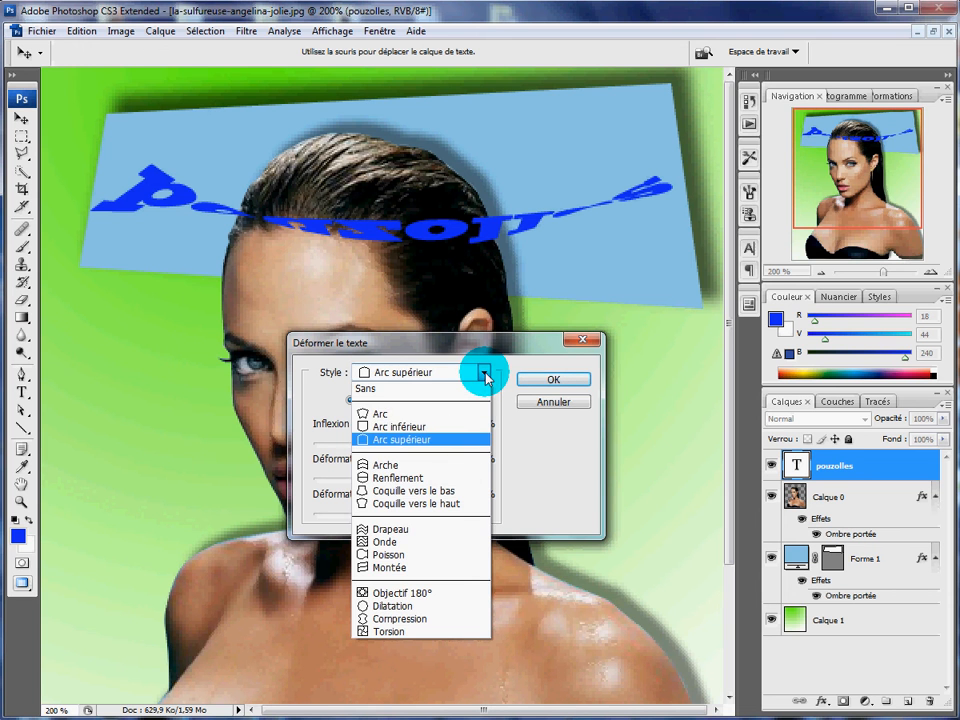
pyautogui.click(443, 465)
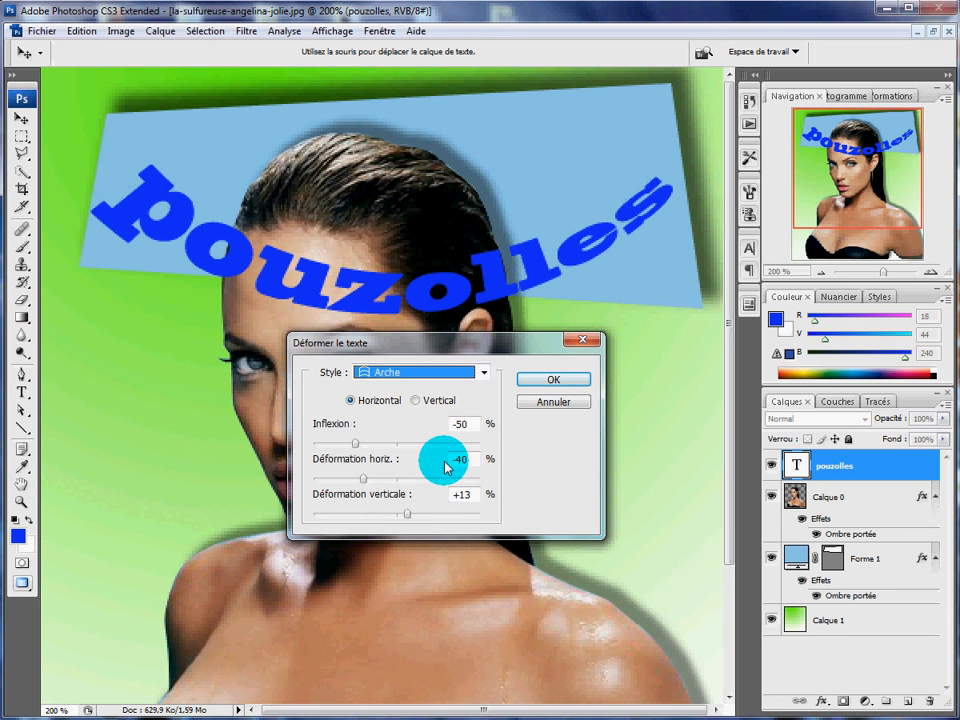
# Set the title's warp style to Drapeau and apply the text warp.
pyautogui.click(484, 373)
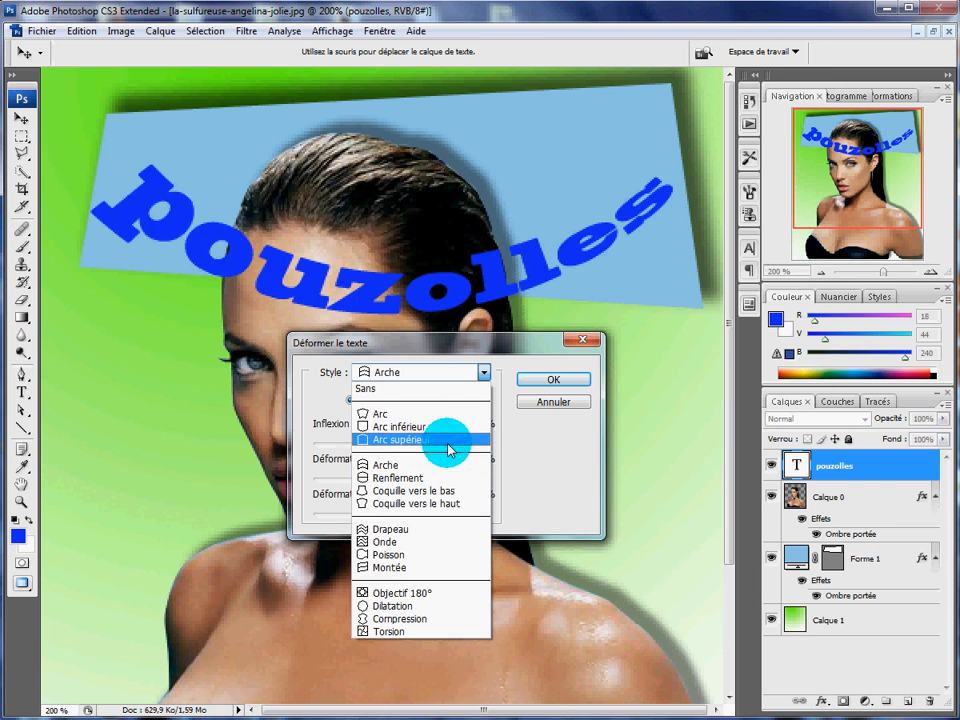
pyautogui.click(412, 530)
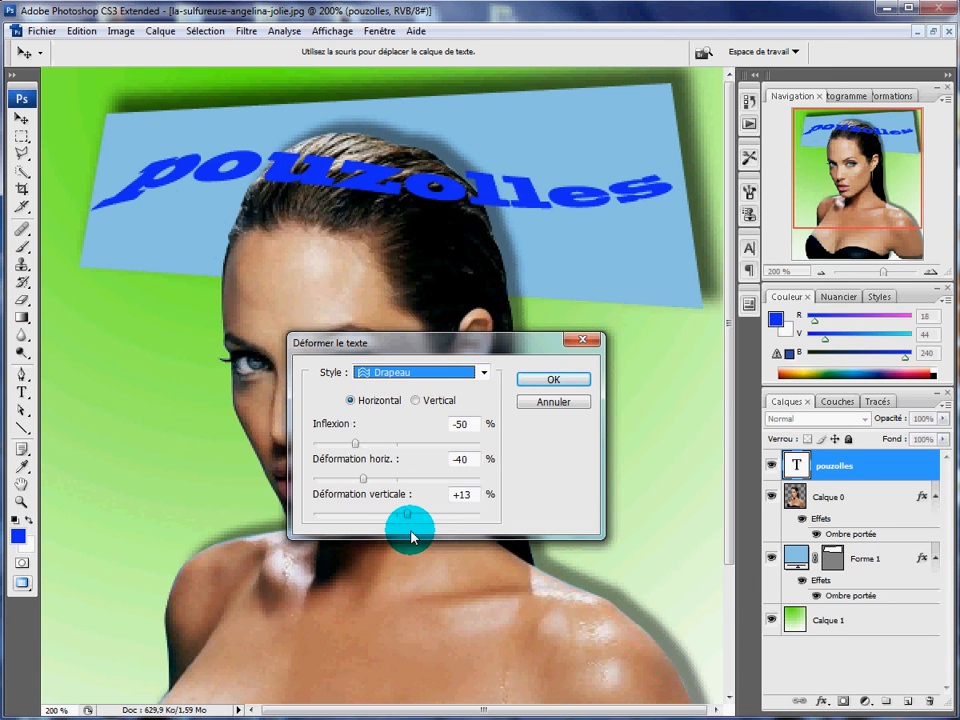
pyautogui.click(561, 388)
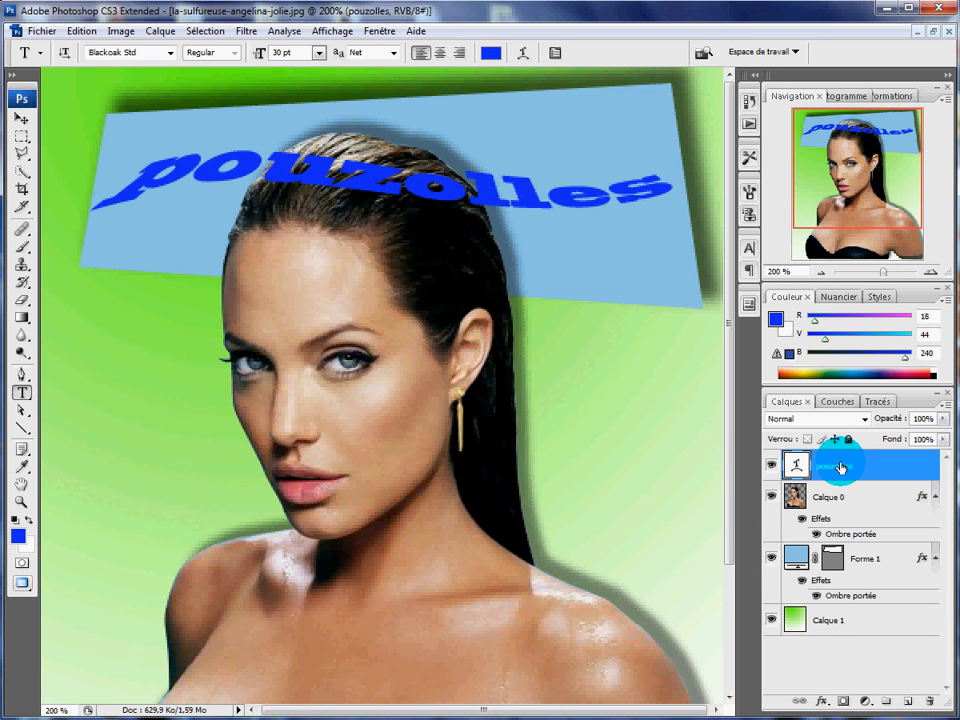
# Add a drop shadow to the "pouzolles" text layer and preview the outer glow effect without keeping it.
pyautogui.click(822, 702)
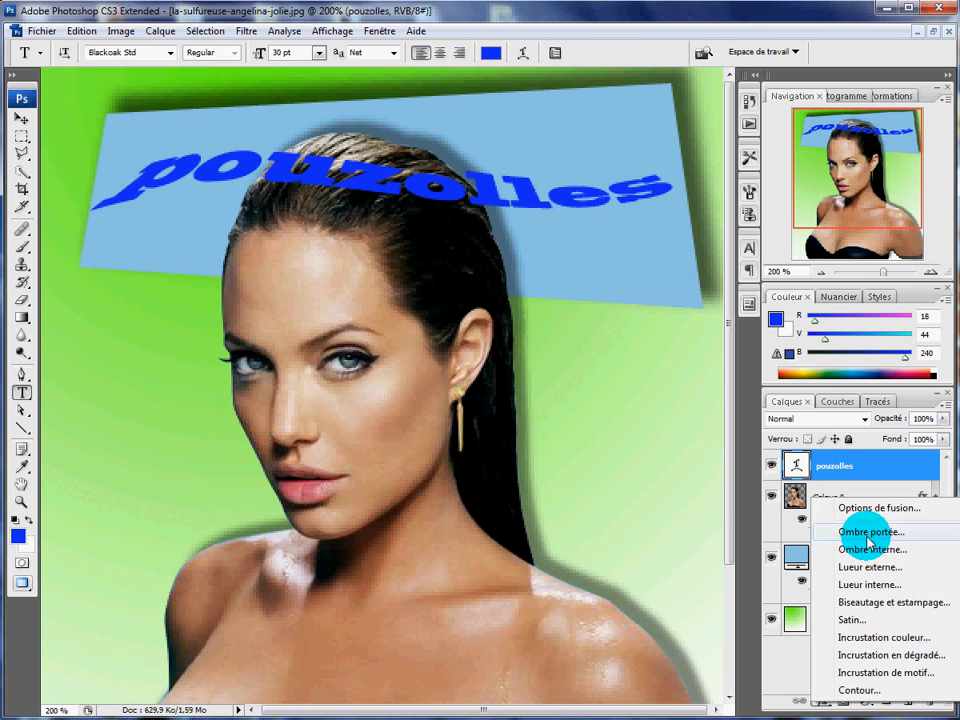
pyautogui.click(867, 535)
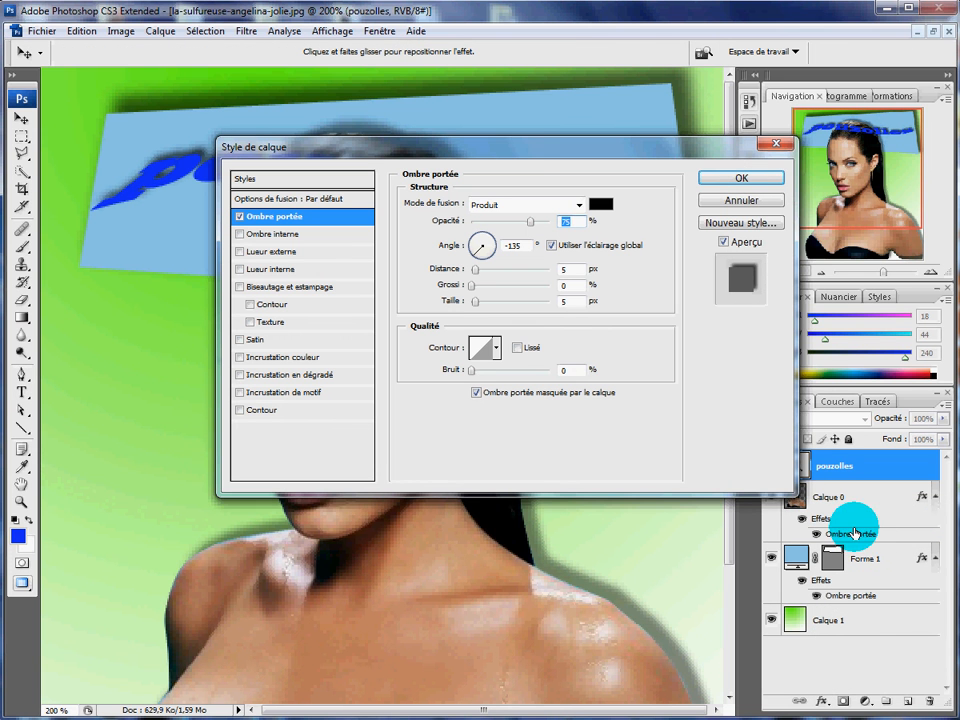
pyautogui.moveTo(527, 150); pyautogui.dragTo(436, 336)
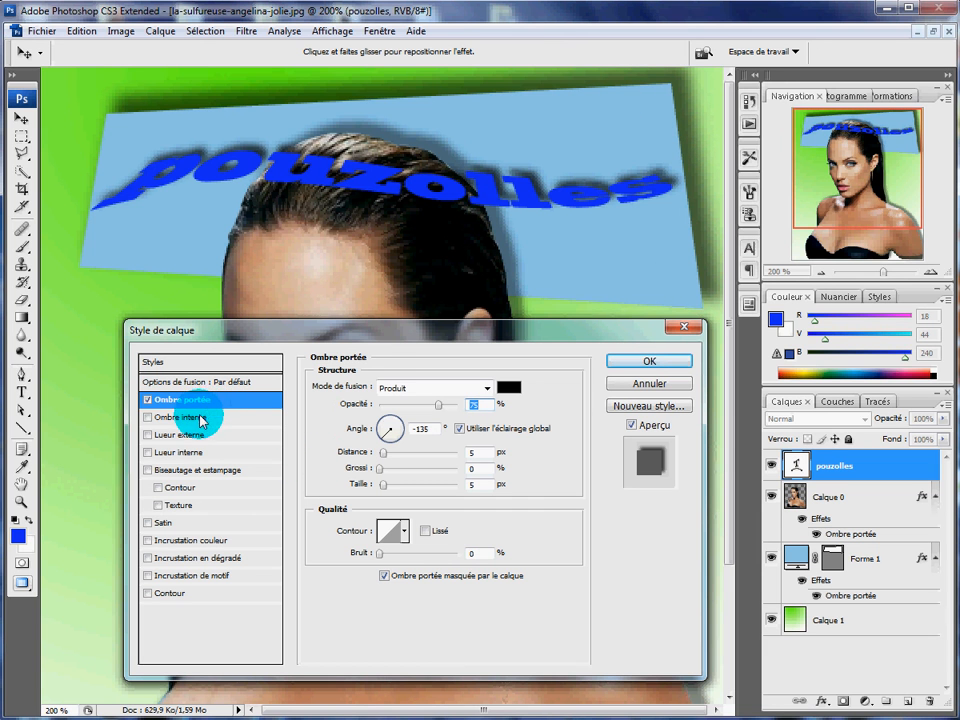
pyautogui.click(149, 436)
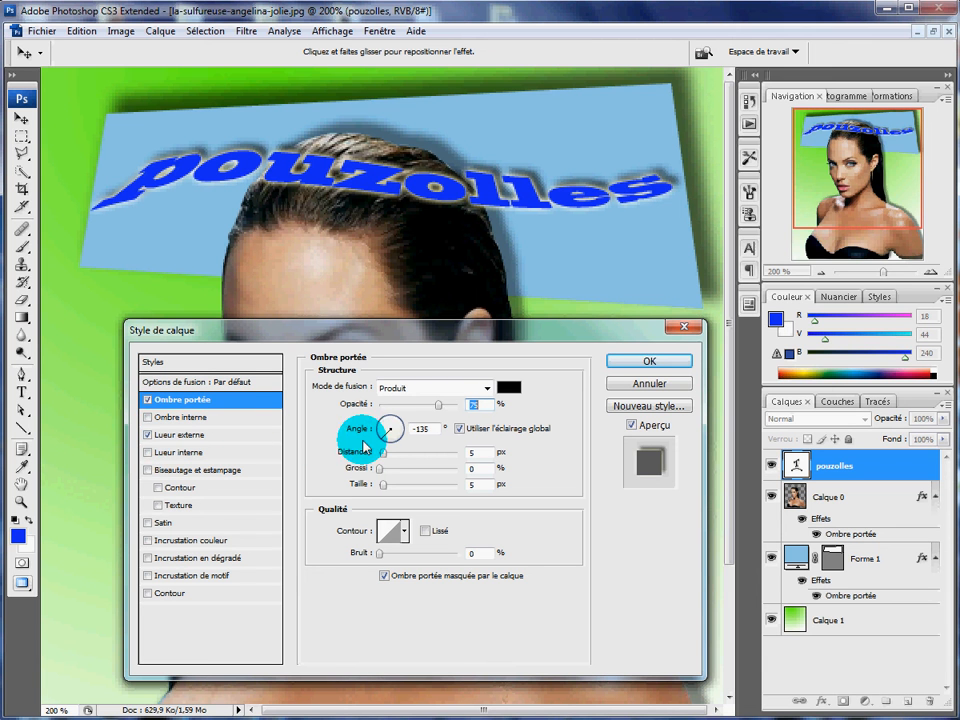
pyautogui.click(149, 436)
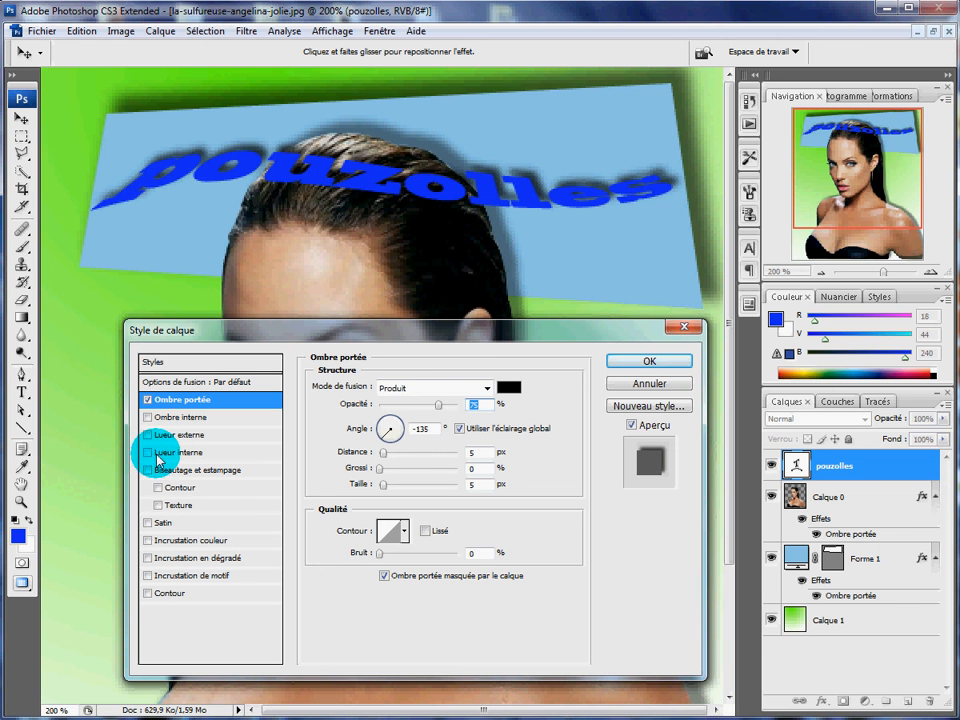
# Add a Contour (stroke) effect to the "pouzolles" title and set its colour to black (000000).
pyautogui.click(148, 593)
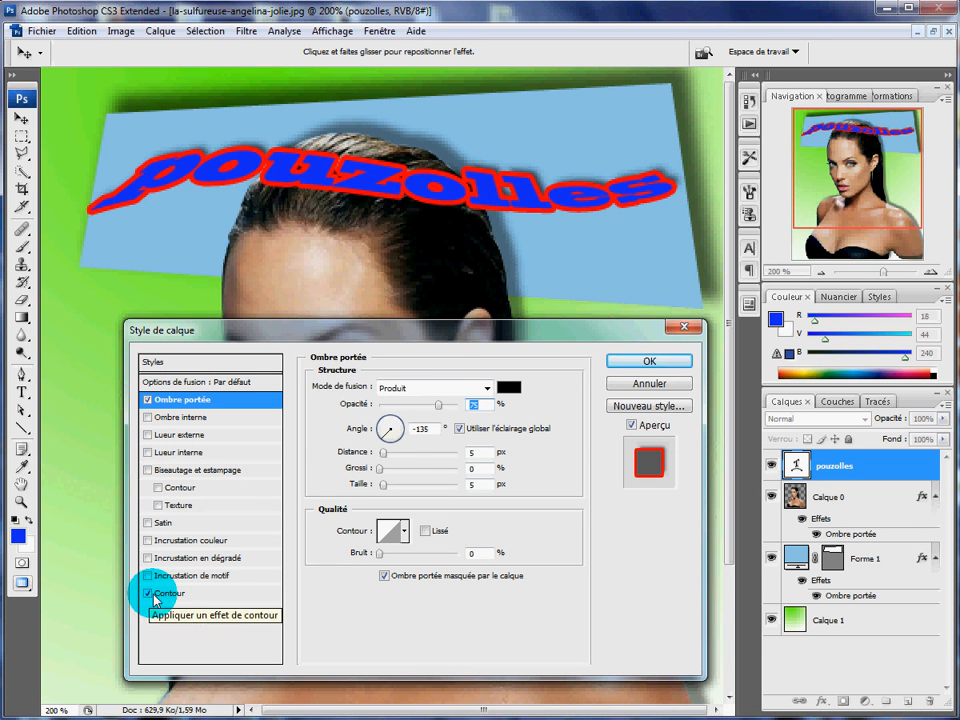
pyautogui.click(165, 594)
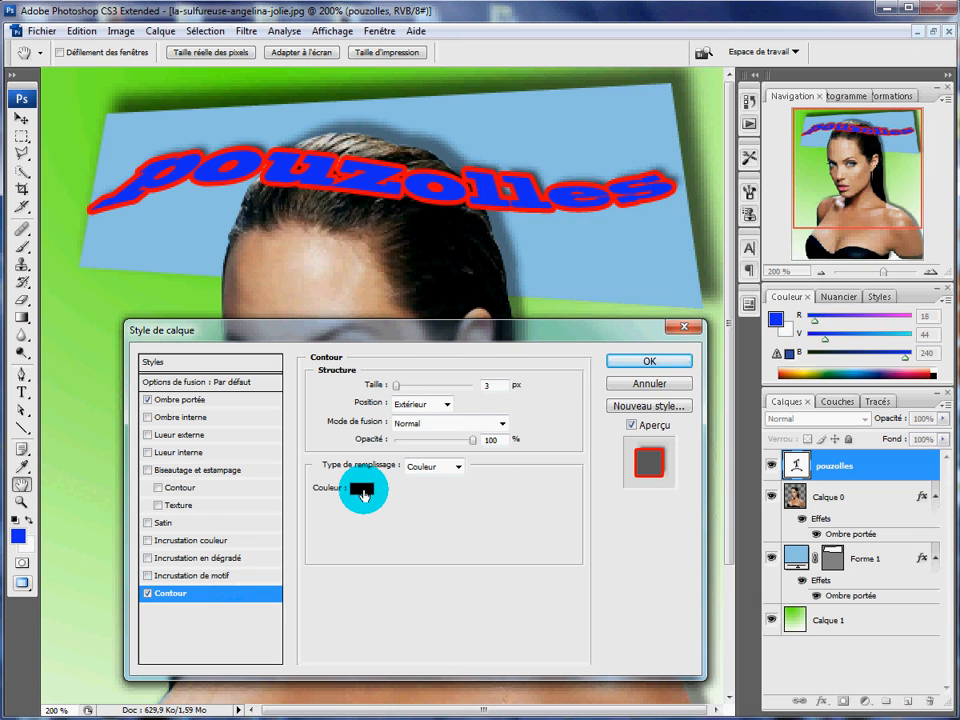
pyautogui.click(362, 490)
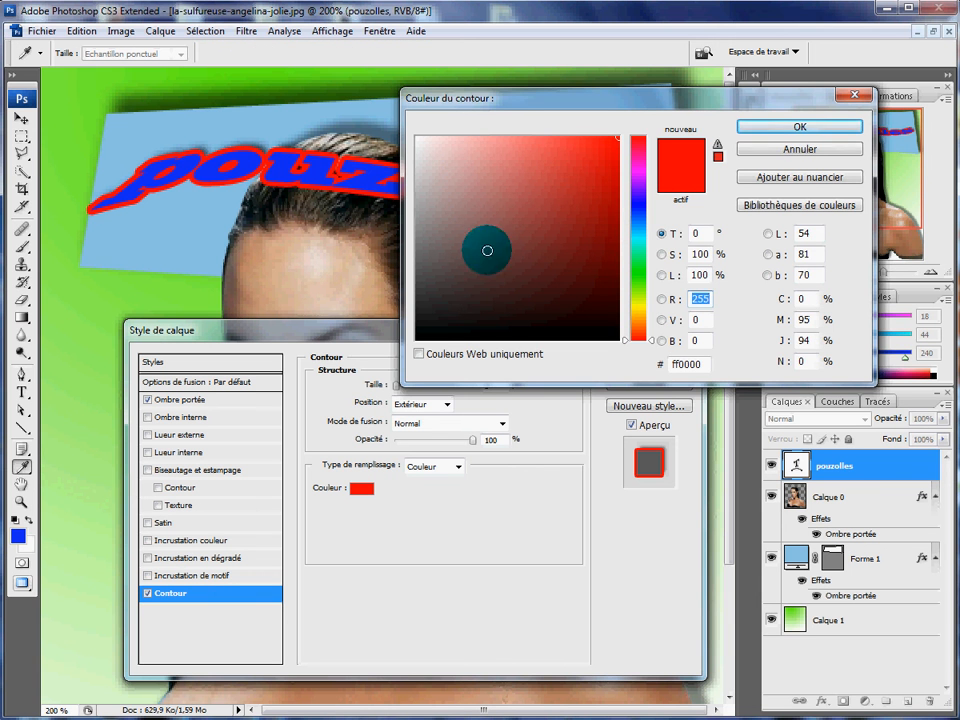
pyautogui.click(424, 340)
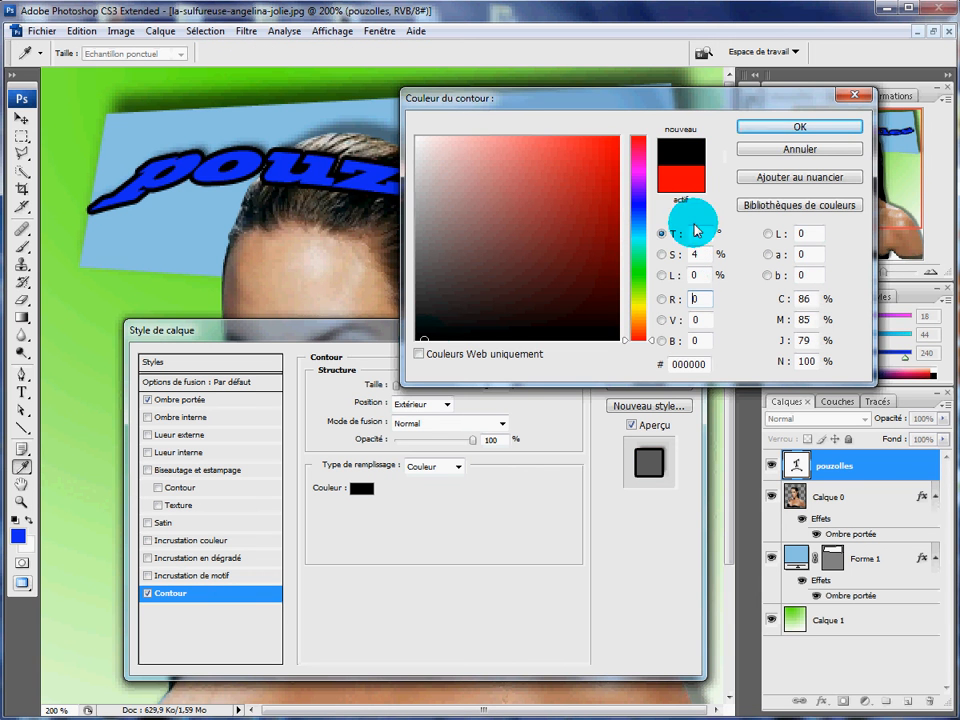
pyautogui.click(800, 127)
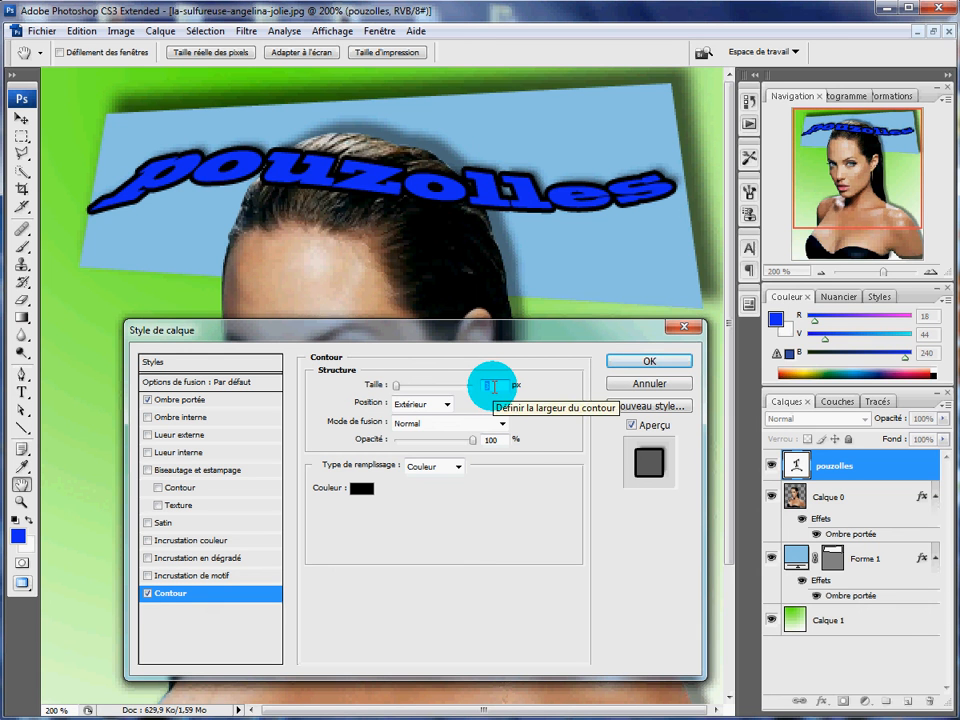
# Set the title's stroke size to 1 px and opacity to 72 %, keep Extérieur position and Couleur fill, and apply the layer style.
pyautogui.write('1')
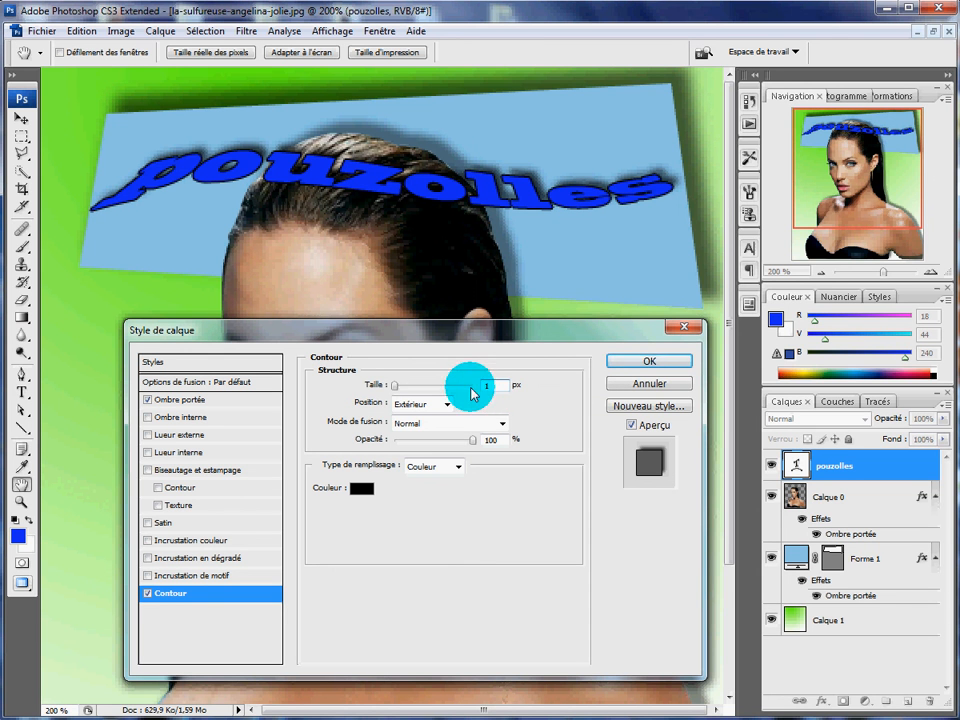
pyautogui.click(447, 405)
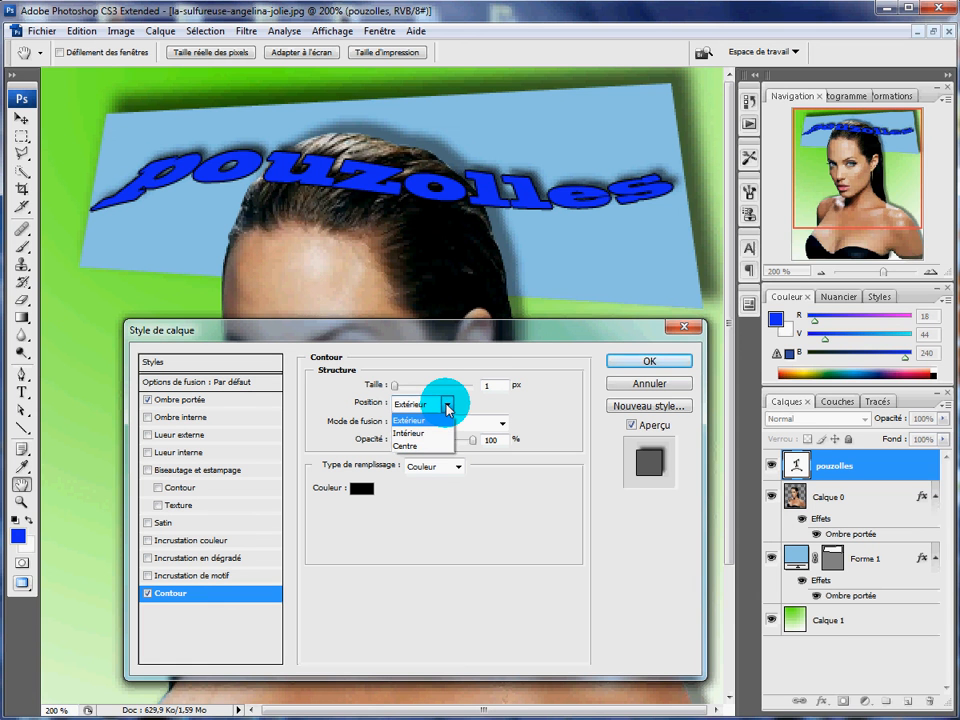
pyautogui.click(448, 407)
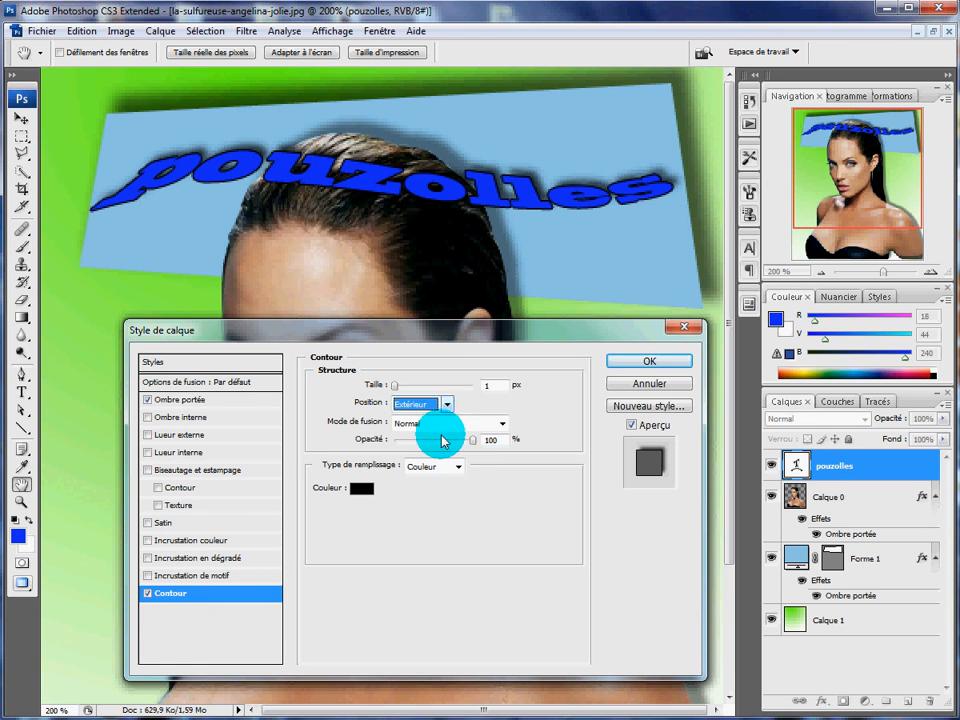
pyautogui.moveTo(473, 444); pyautogui.dragTo(452, 444)
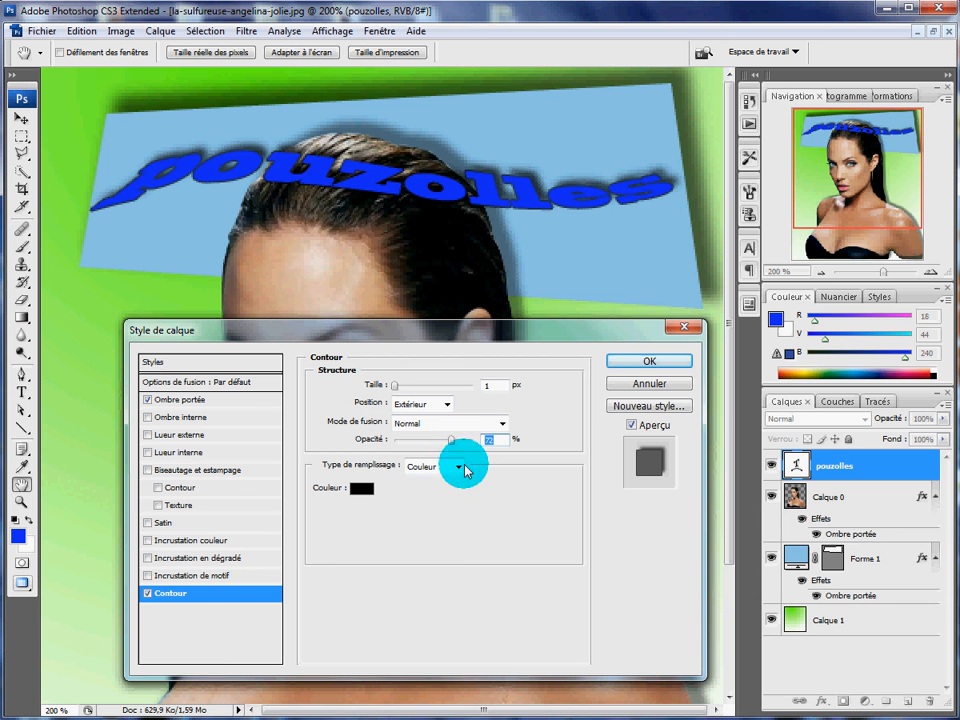
pyautogui.click(457, 468)
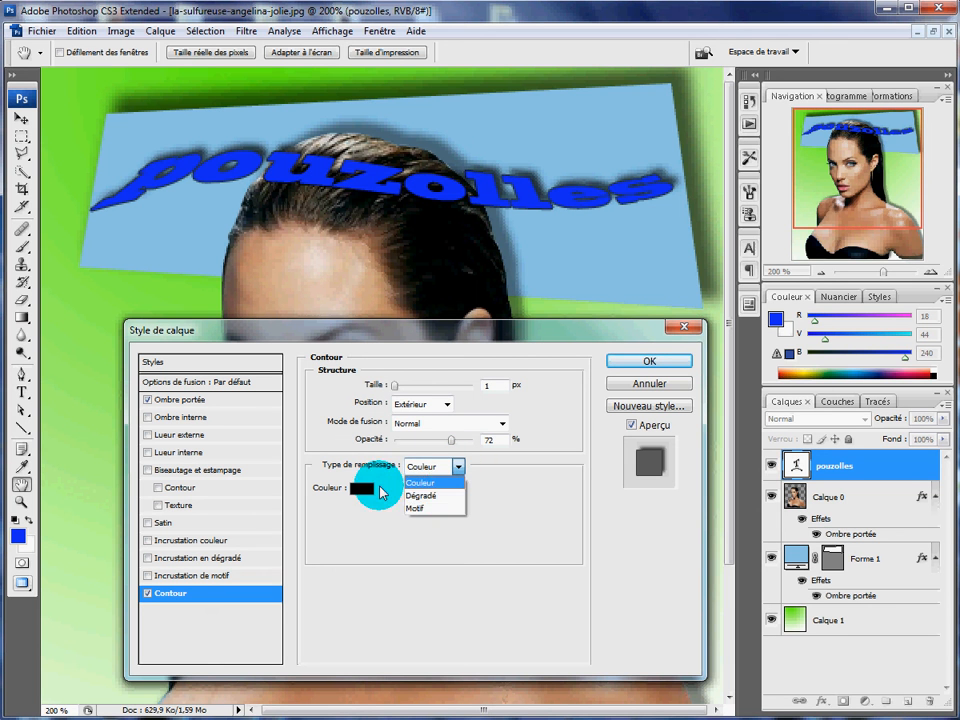
pyautogui.click(652, 362)
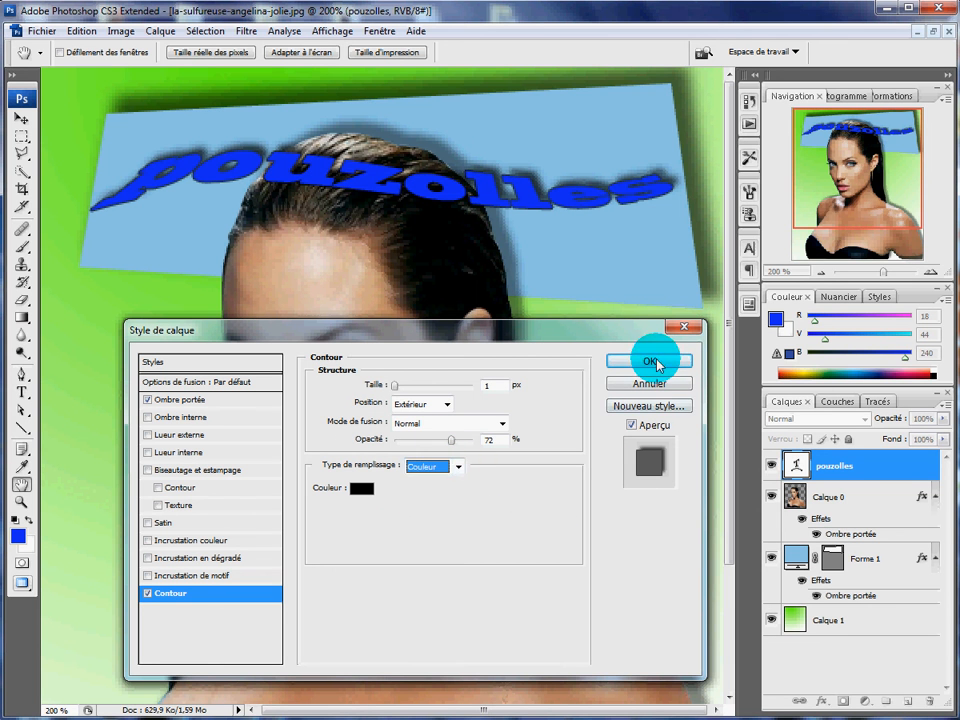
pyautogui.click(652, 362)
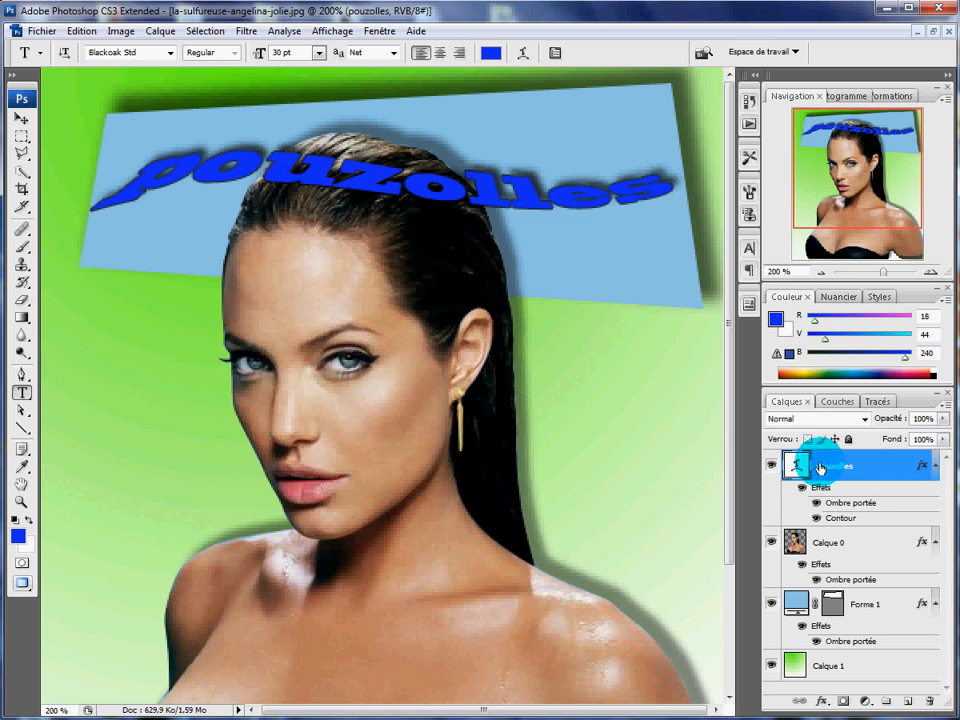
# Collapse the effects lists of the three layers and move the "pouzolles" layer below Calque 0, behind the portrait.
pyautogui.click(936, 467)
pyautogui.click(936, 496)
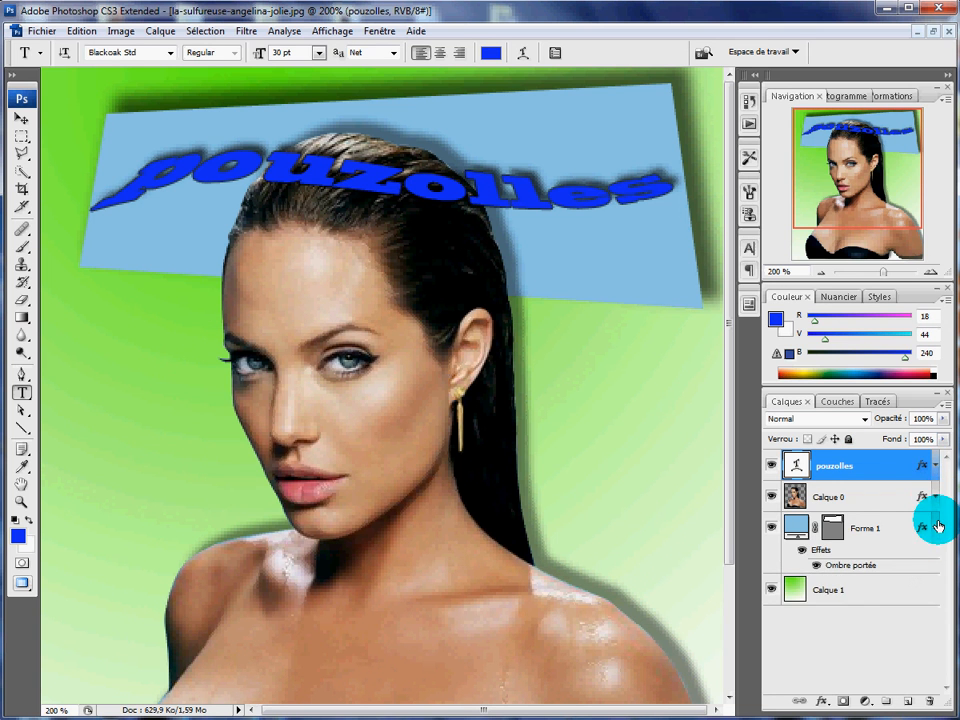
pyautogui.click(936, 527)
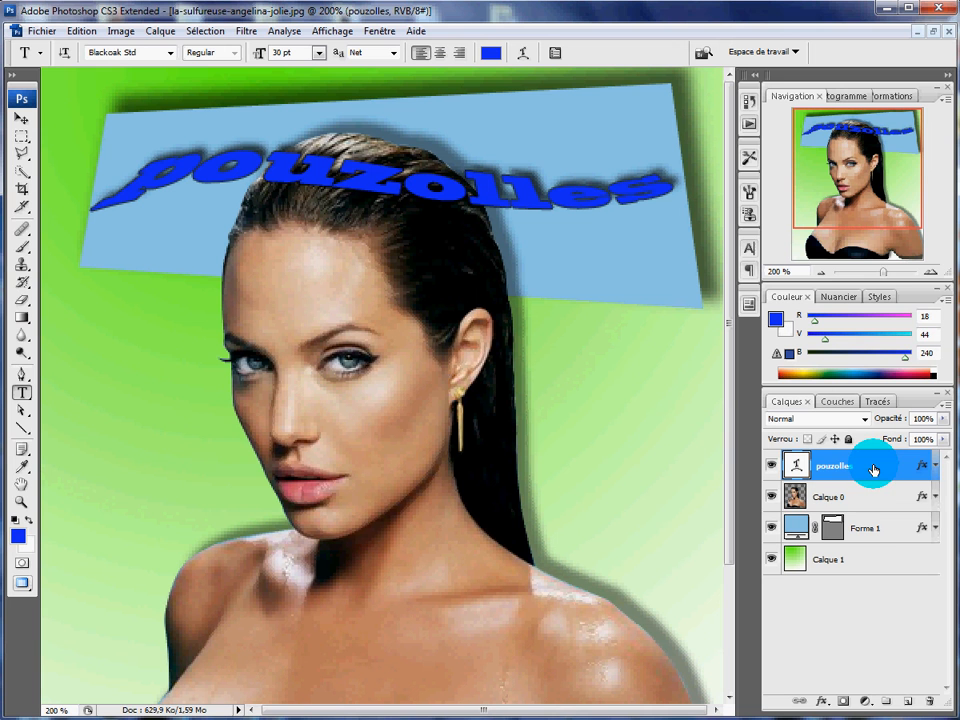
pyautogui.moveTo(873, 469); pyautogui.dragTo(873, 517)
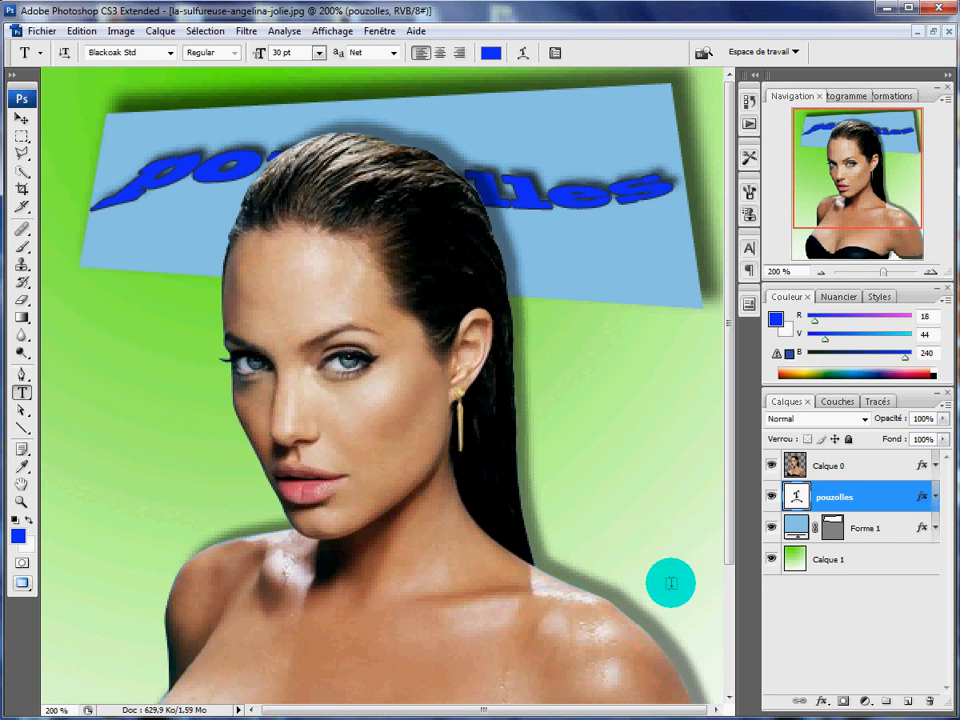
# With the Pen tool in shape-layer mode, draw a closed curved blue blob beside the woman's face, directly above the Forme 1 layer.
pyautogui.click(868, 530)
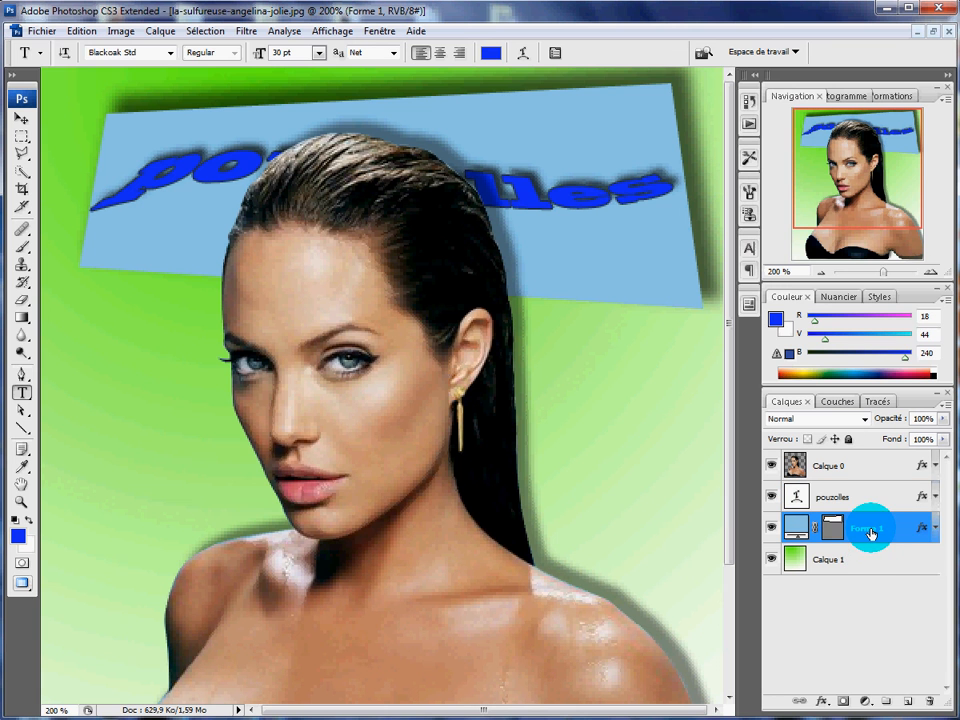
pyautogui.click(933, 530)
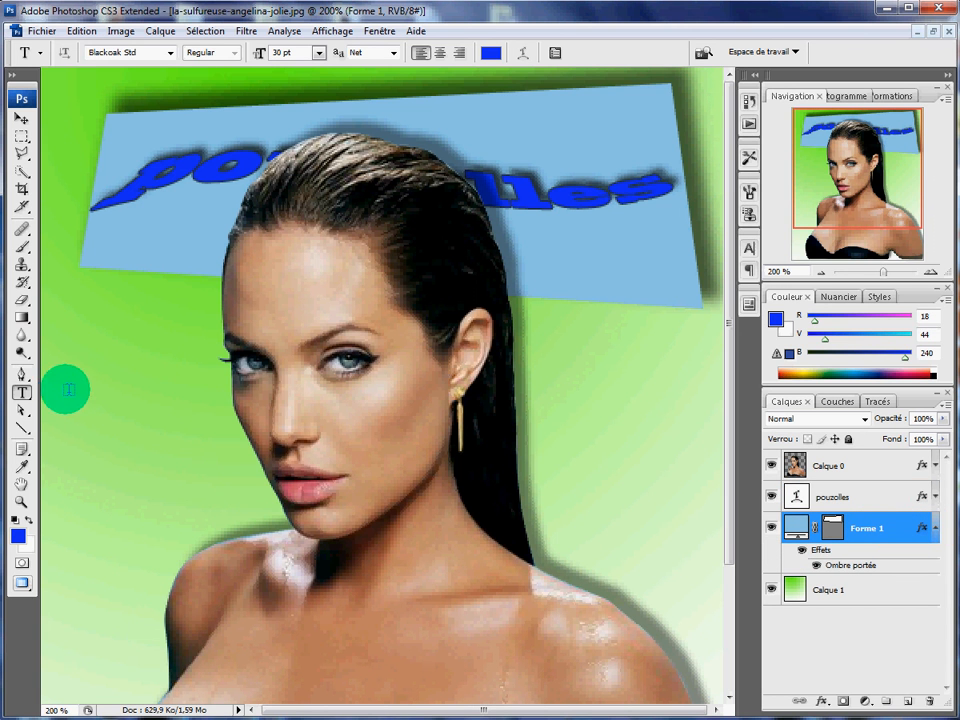
pyautogui.click(22, 375)
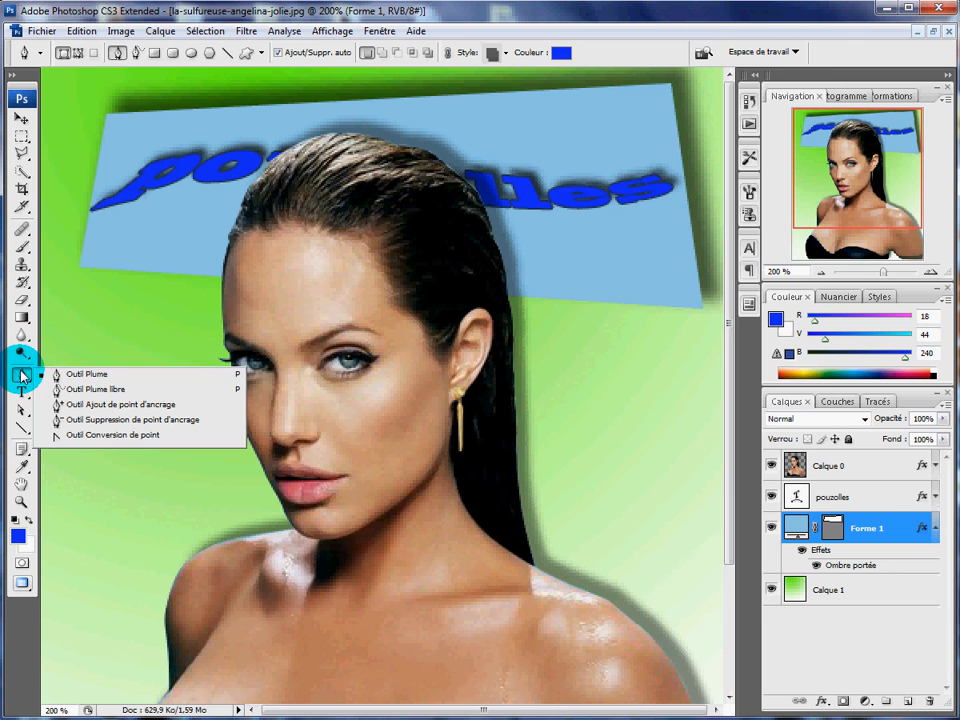
pyautogui.click(84, 377)
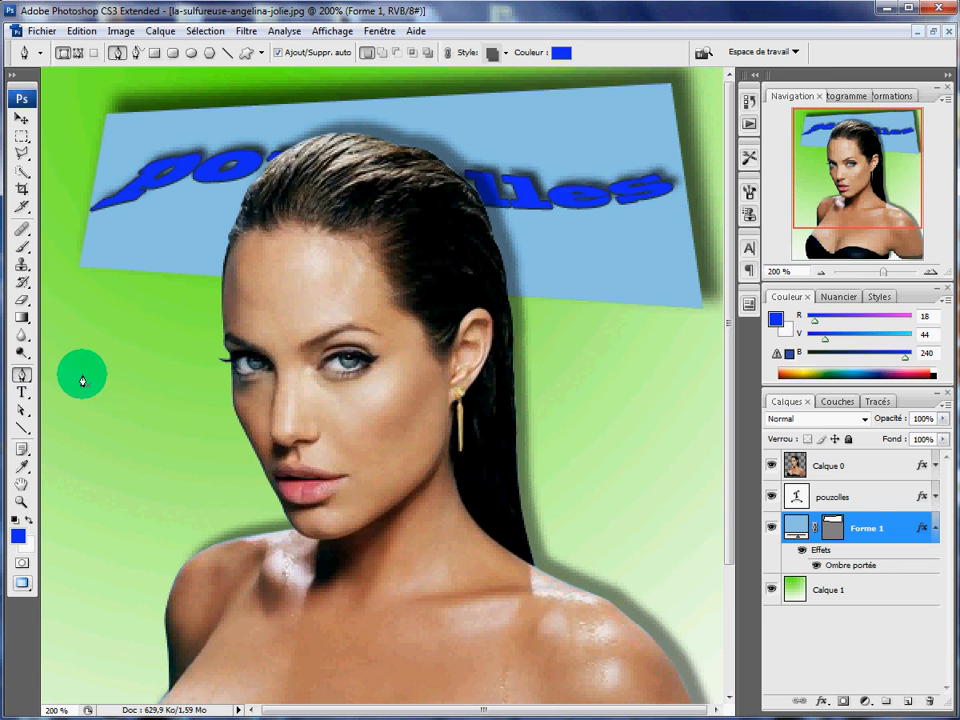
pyautogui.click(63, 56)
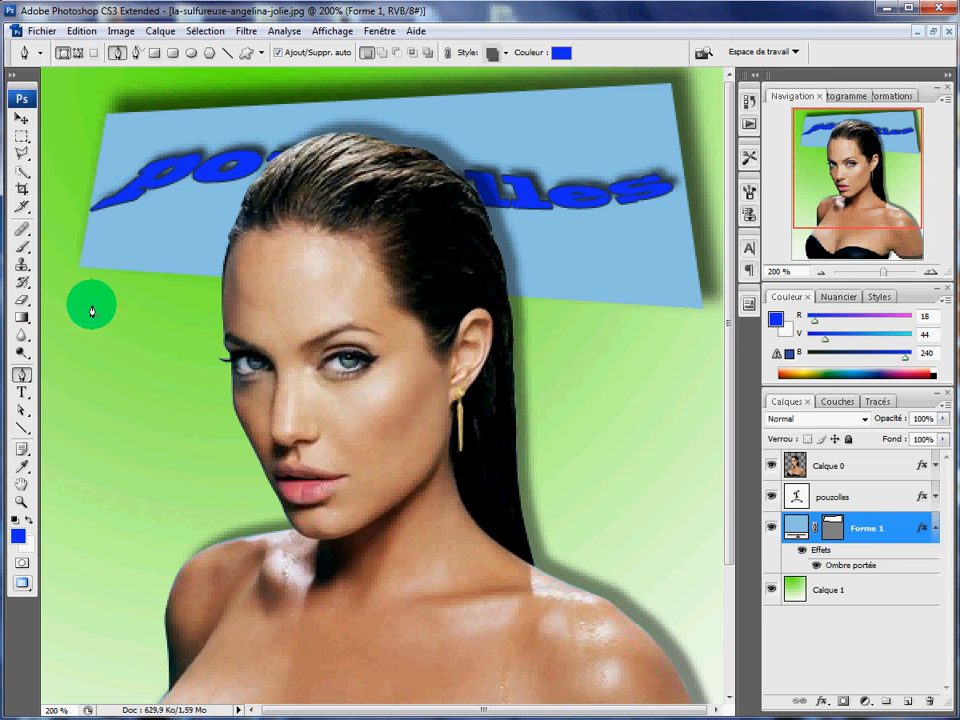
pyautogui.click(99, 402)
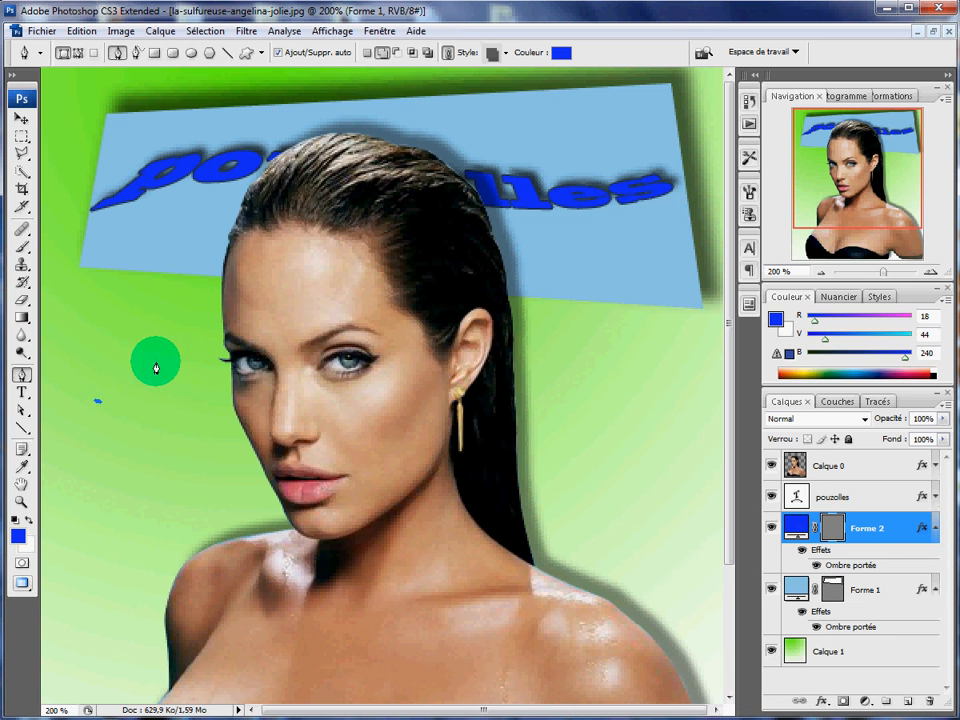
pyautogui.moveTo(155, 361); pyautogui.dragTo(215, 459)
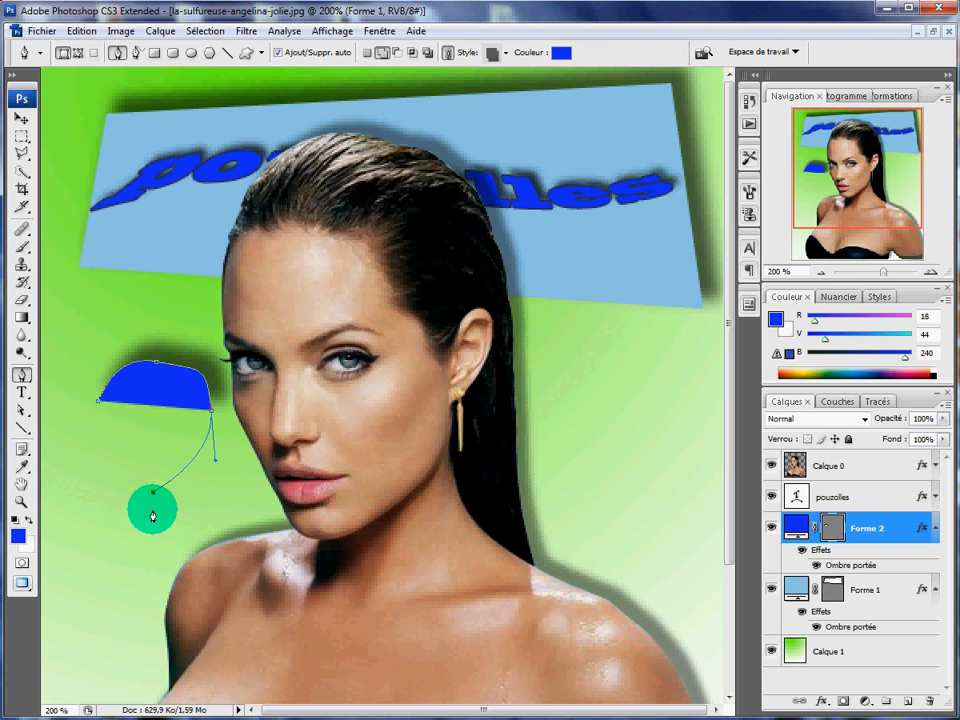
pyautogui.moveTo(153, 510); pyautogui.dragTo(160, 534)
pyautogui.moveTo(126, 586); pyautogui.dragTo(51, 477)
pyautogui.moveTo(59, 424); pyautogui.dragTo(88, 397)
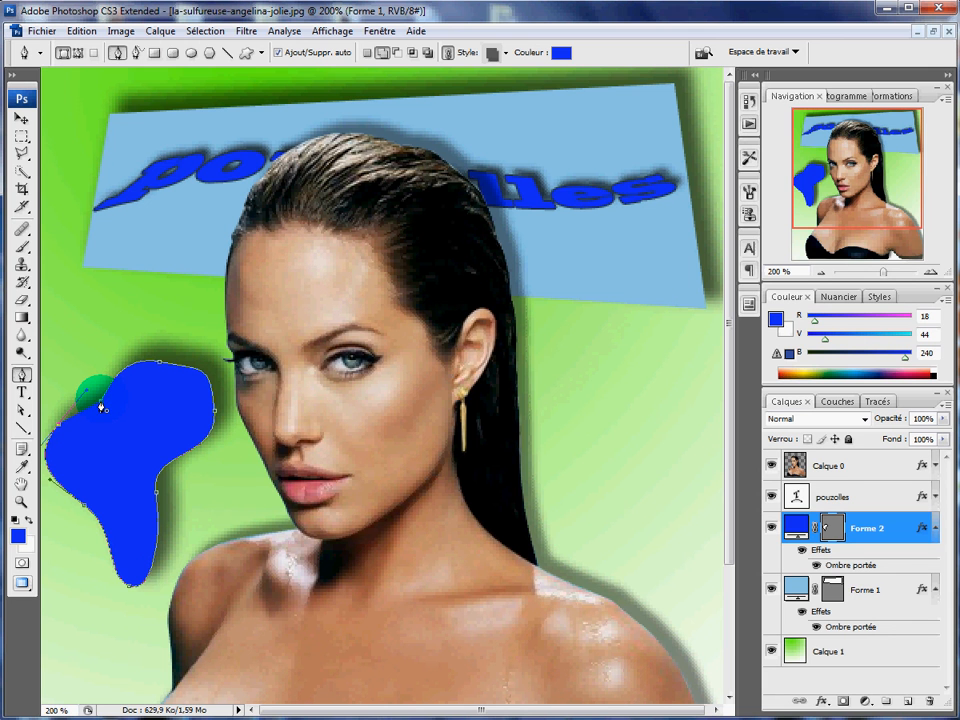
pyautogui.click(101, 407)
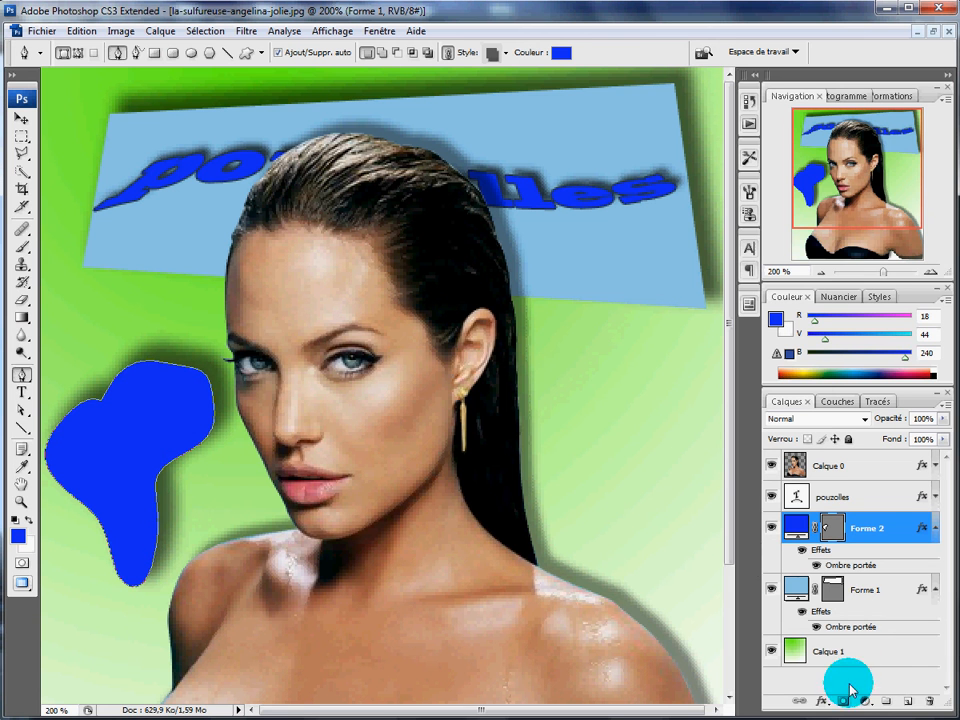
# Turn off the drop shadow in the Forme 2 layer style and apply the change.
pyautogui.click(826, 705)
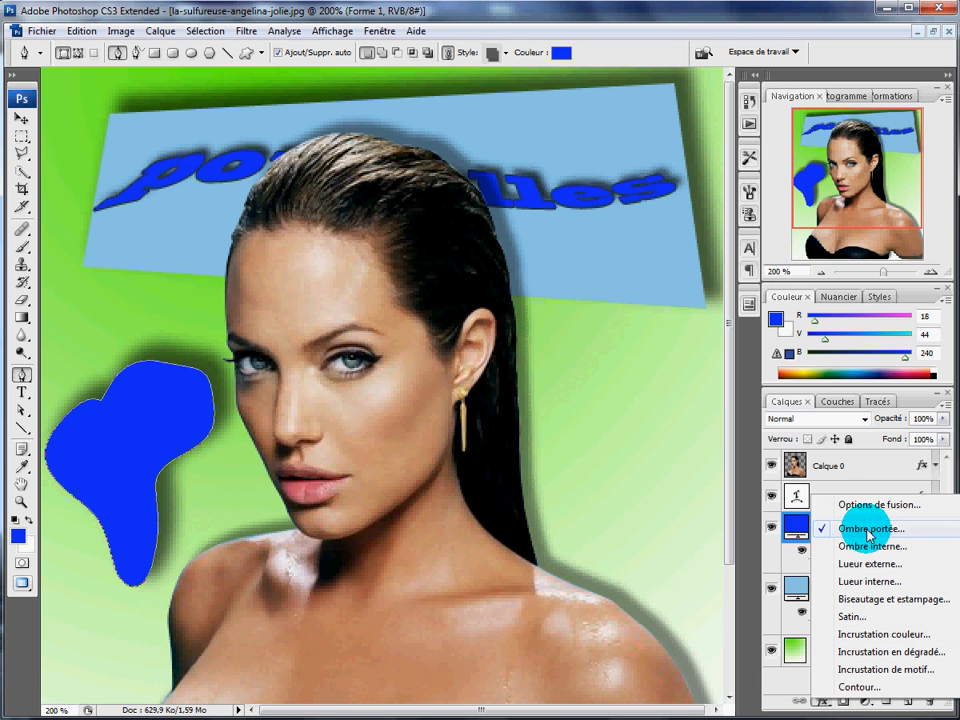
pyautogui.click(868, 530)
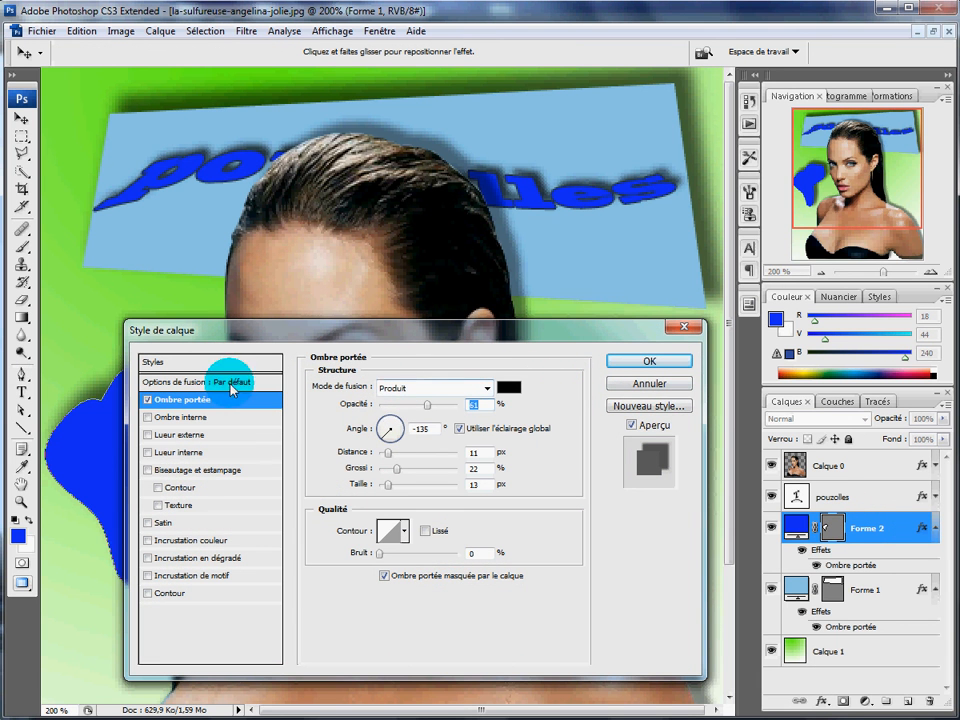
pyautogui.click(149, 400)
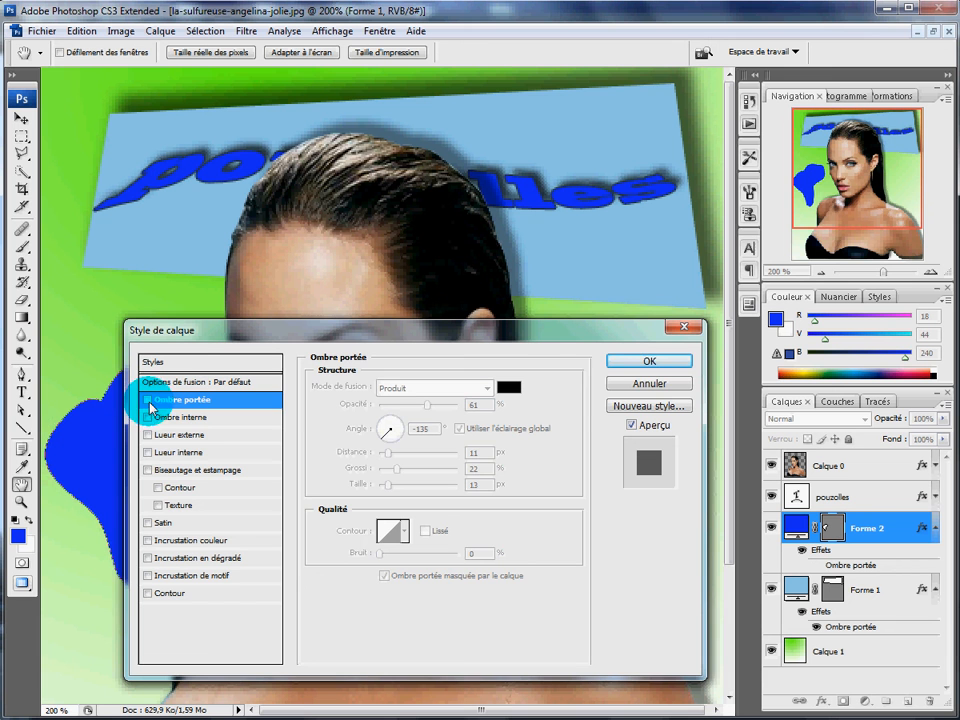
pyautogui.click(671, 362)
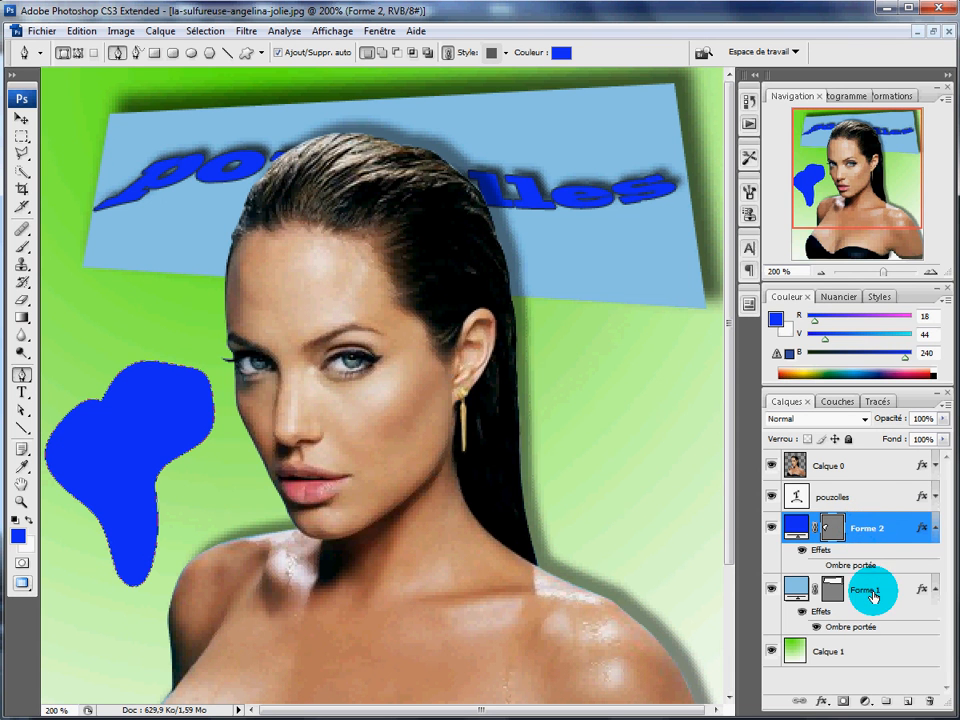
# Change the fill colour of the Forme 2 shape to yellow (def012).
pyautogui.doubleClick(797, 528)
pyautogui.click(637, 302)
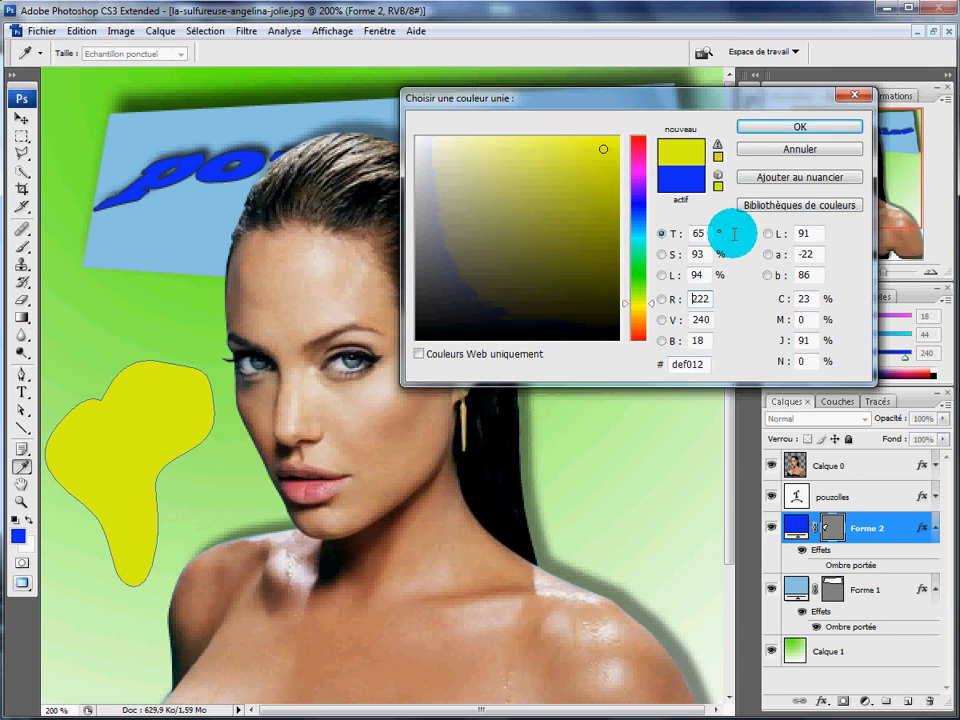
pyautogui.click(800, 126)
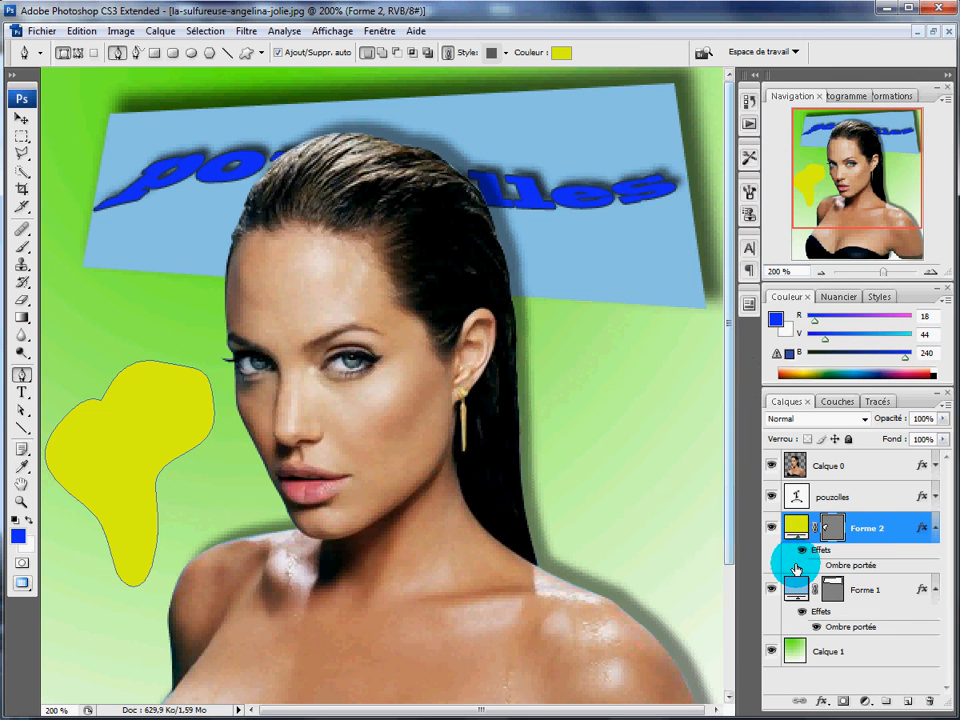